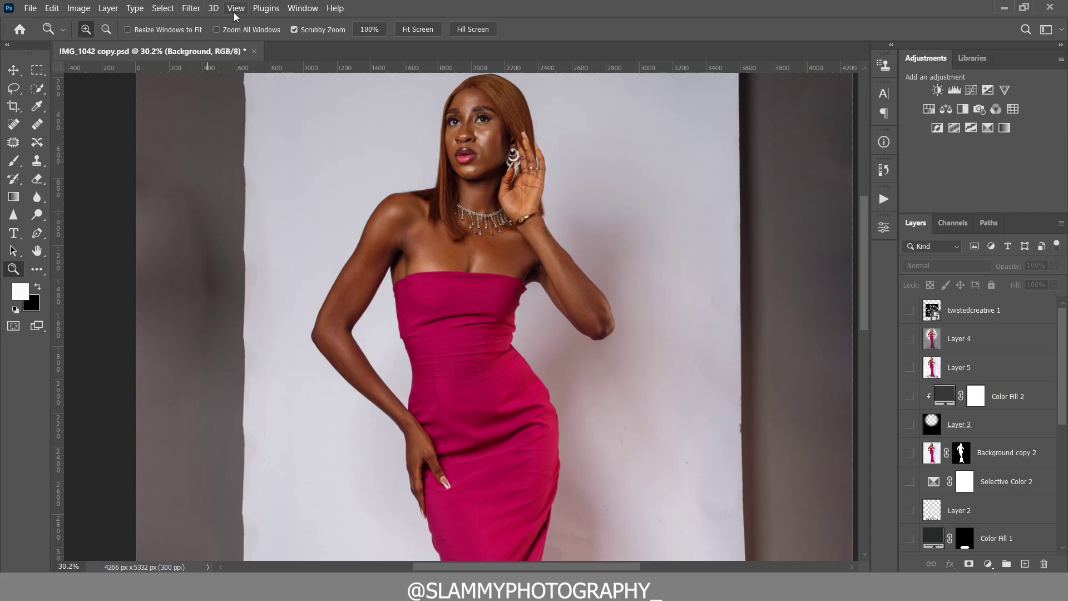
Preview the finished edit by showing Layer 5, and briefly display the twistedcreative 1 mandala layer over it
left_click(236, 7)
left_click(247, 128)
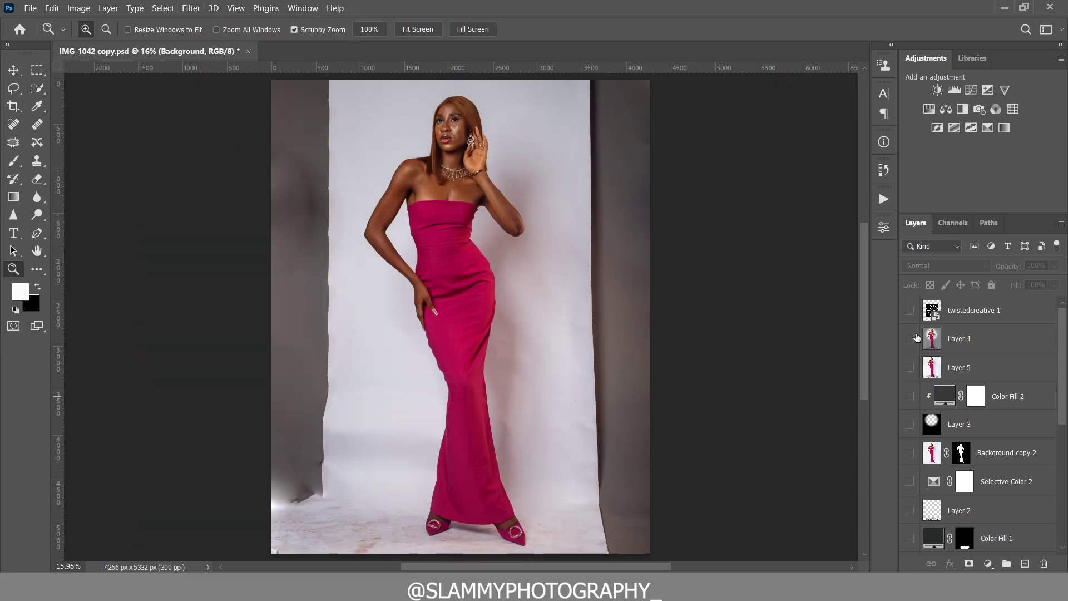
left_click(908, 369)
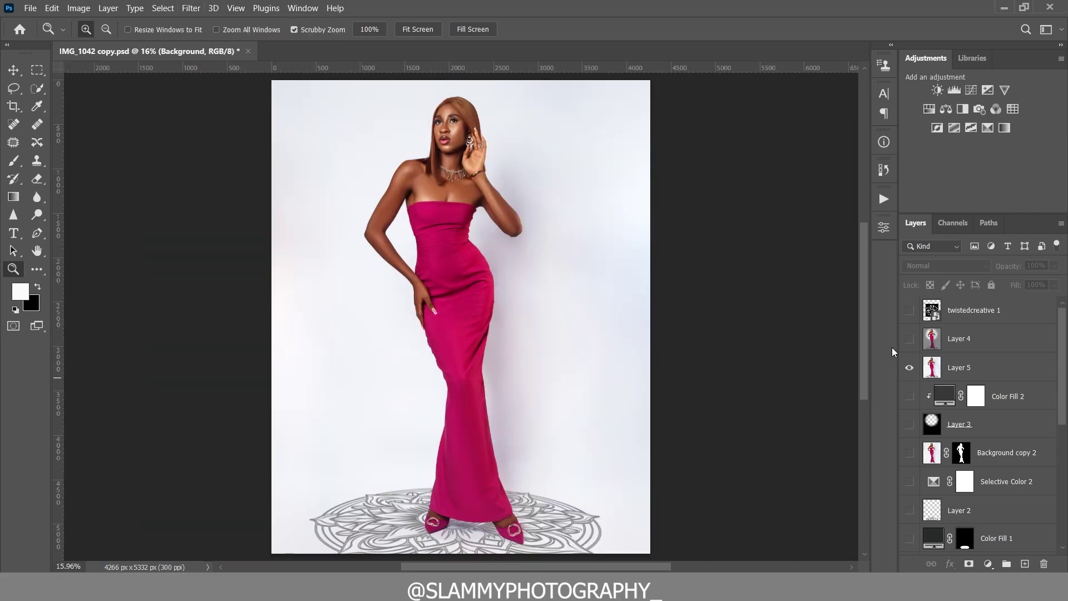
left_click(909, 309)
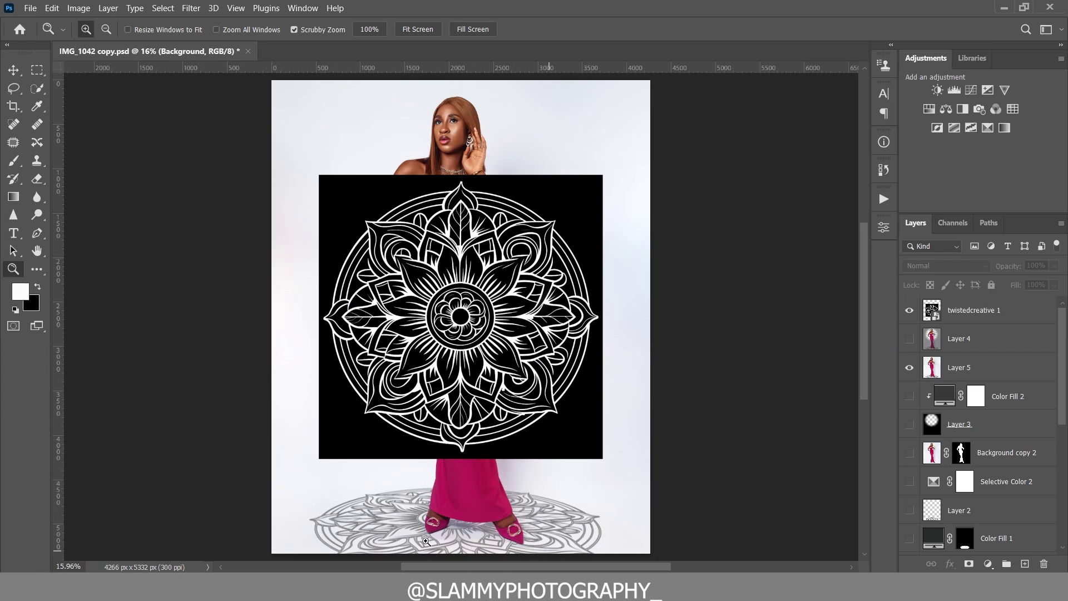
left_click(909, 311)
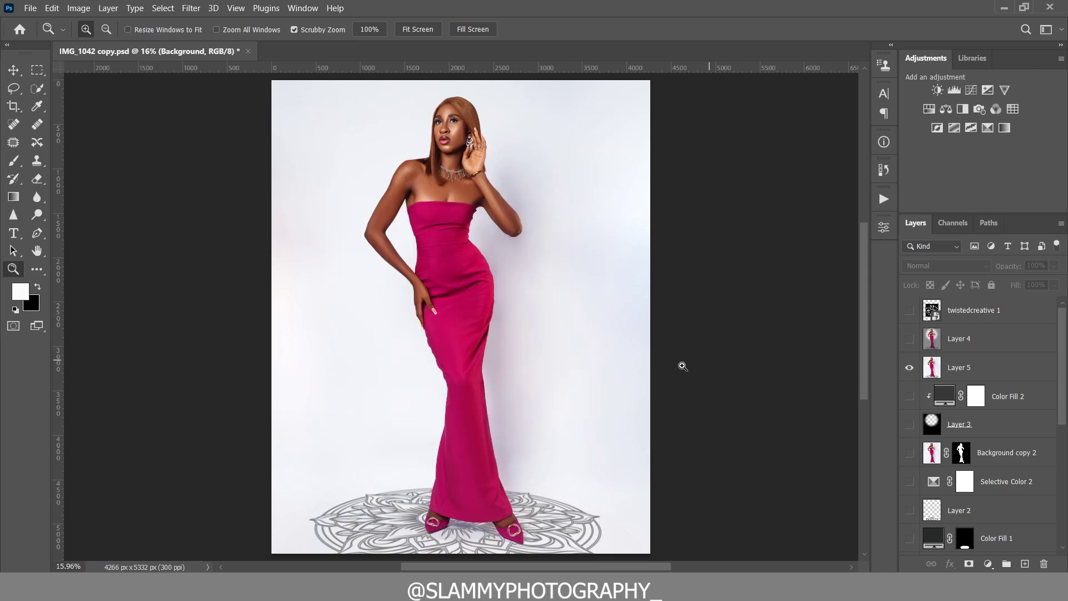
Examine the mandala on the floor and the retouched face up close, and compare Layer 5 with the original photo
left_click_drag(487, 540, 397, 254)
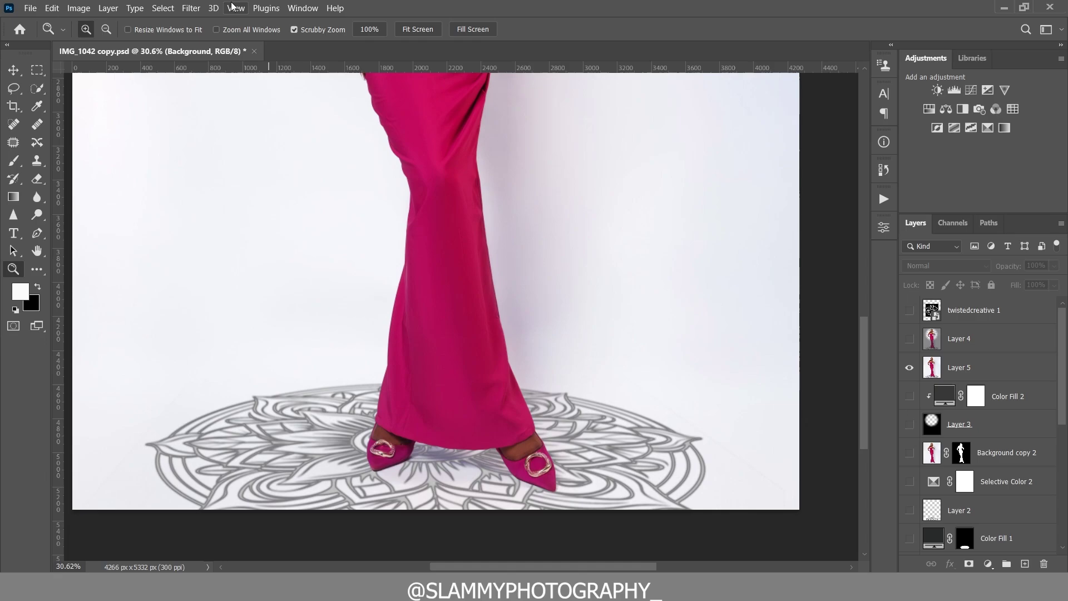
left_click(235, 7)
left_click(279, 128)
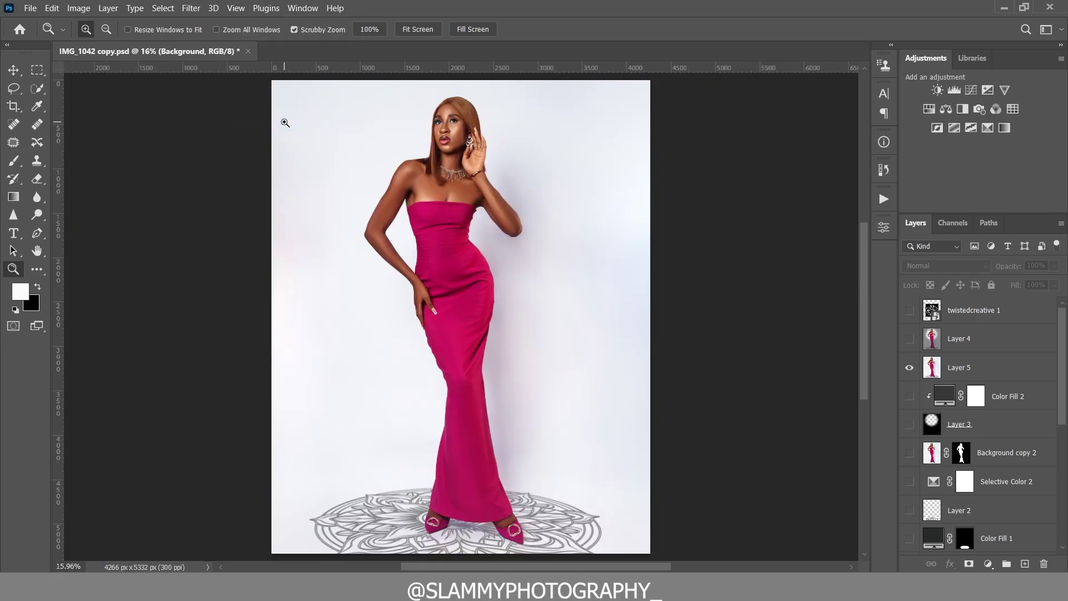
left_click_drag(451, 113, 452, 113)
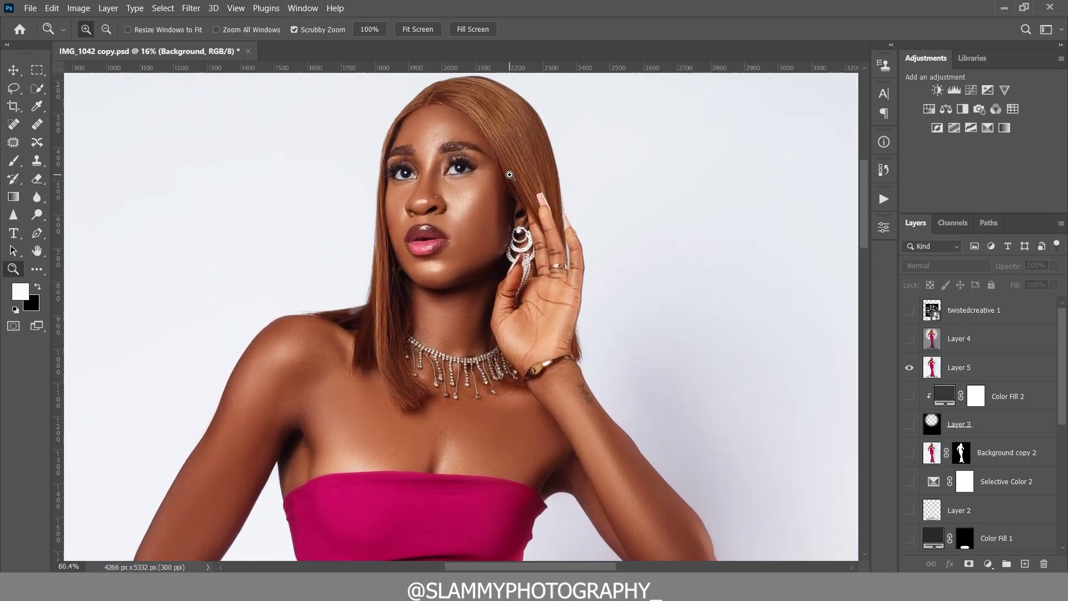
left_click(235, 8)
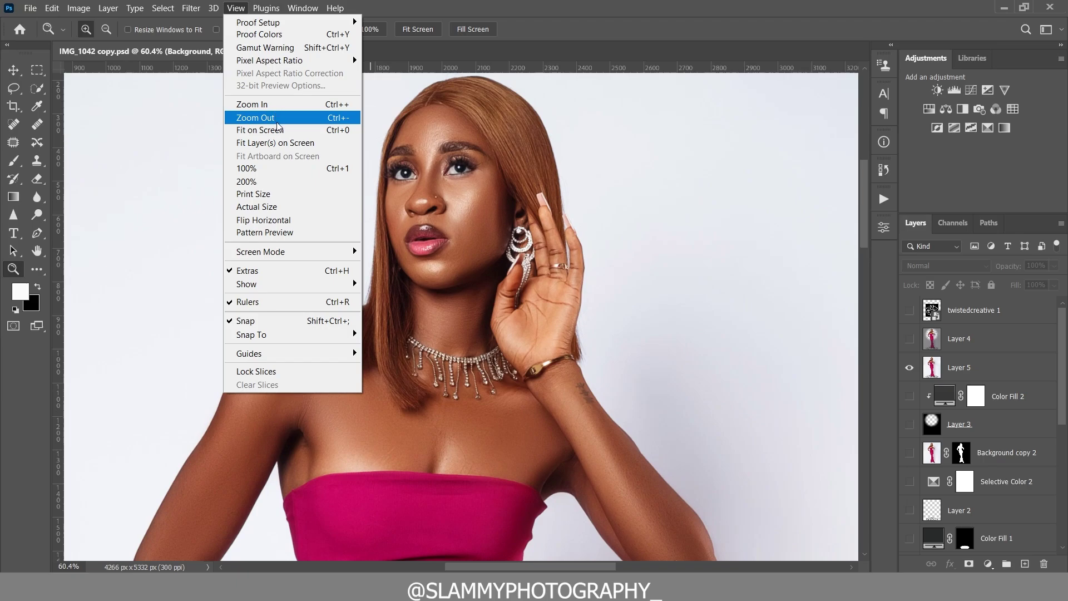
left_click(273, 130)
left_click_drag(486, 115, 486, 115)
left_click(236, 8)
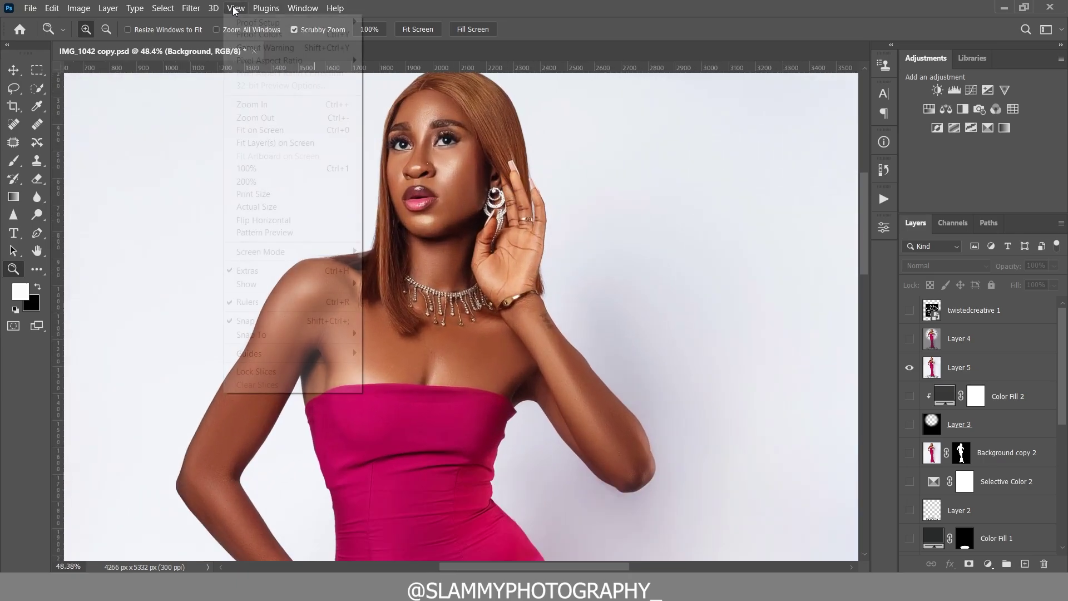
left_click(260, 130)
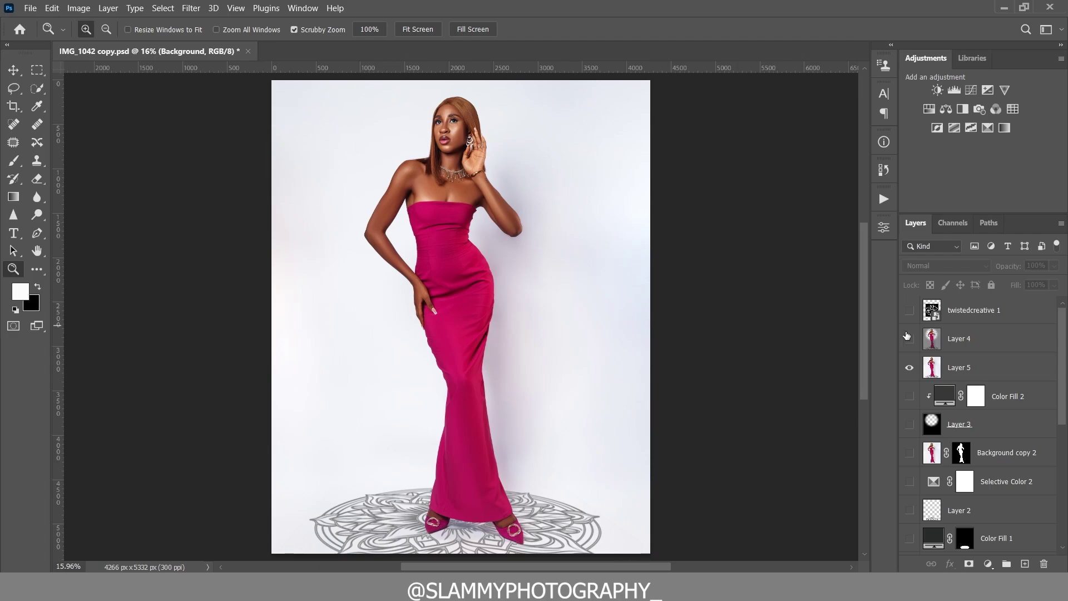
left_click(910, 369)
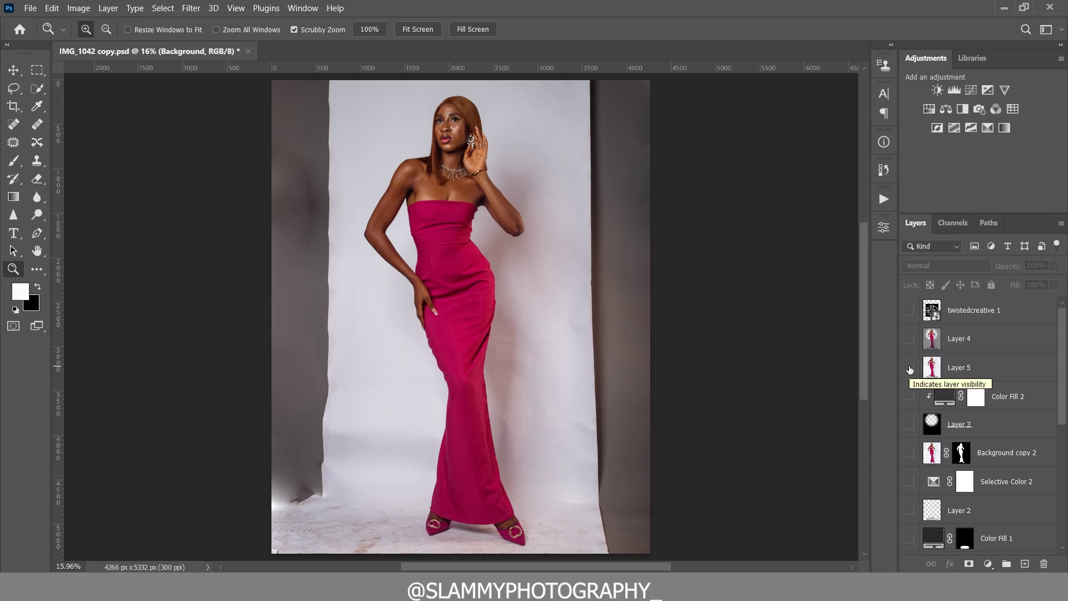
left_click(909, 369)
Retouch the small blemishes on the woman's face using a Spot Healing Brush of about 15 px
left_click_drag(450, 113, 488, 188)
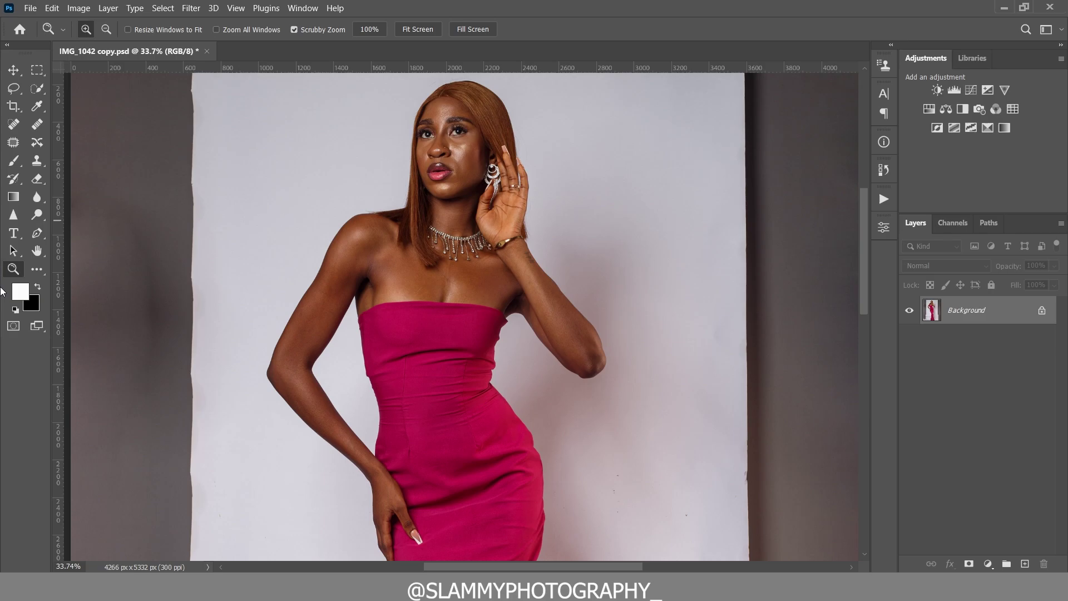
left_click_drag(451, 104, 496, 221)
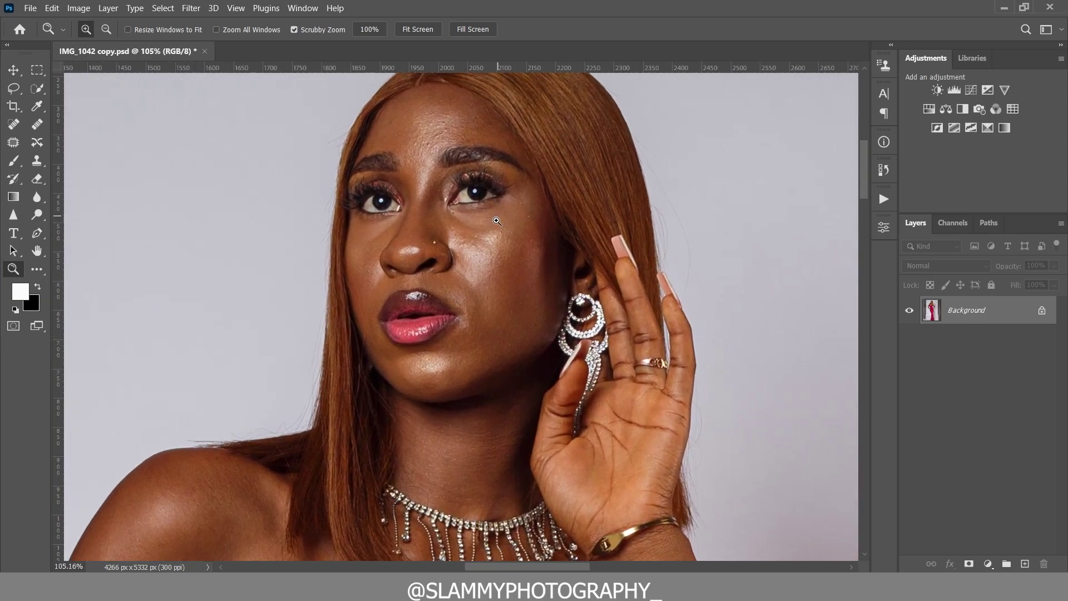
scroll(497, 221, "up", 2)
left_click(13, 124)
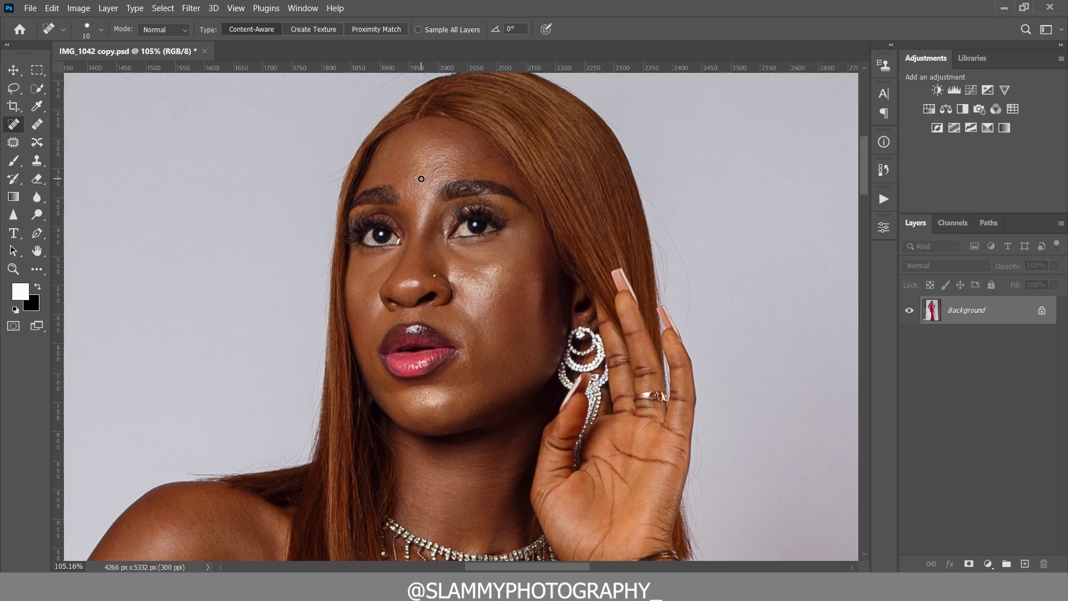
key("bracketright")
key("bracketleft")
key("bracketleft")
key("bracketleft")
left_click(236, 8)
left_click(270, 124)
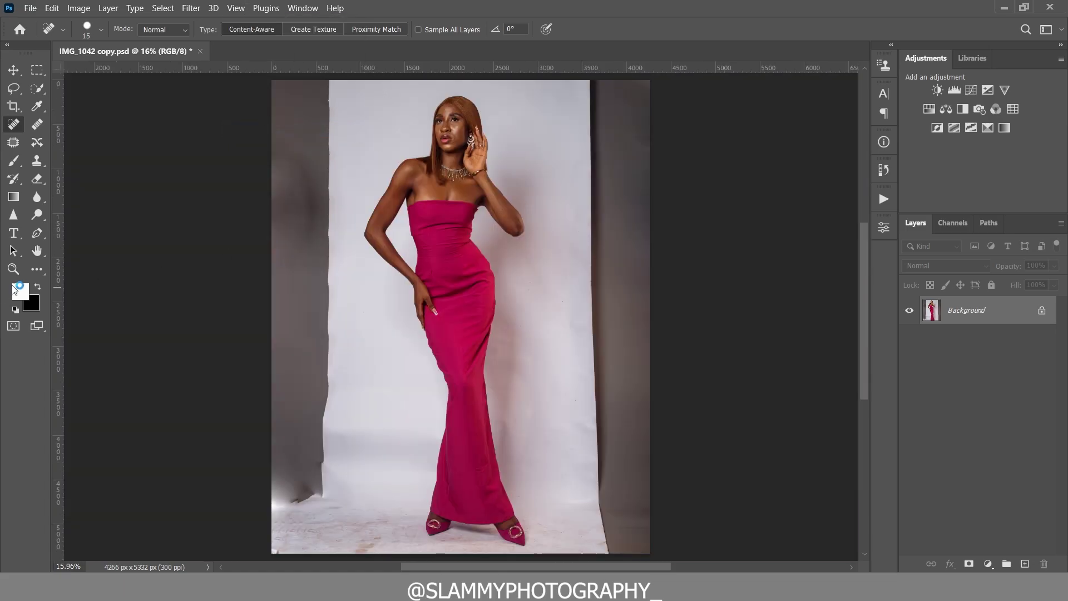
Run the autoFix FS action from the autoFX set on the Background layer
left_click(14, 270)
left_click_drag(436, 127, 519, 210)
left_click(886, 198)
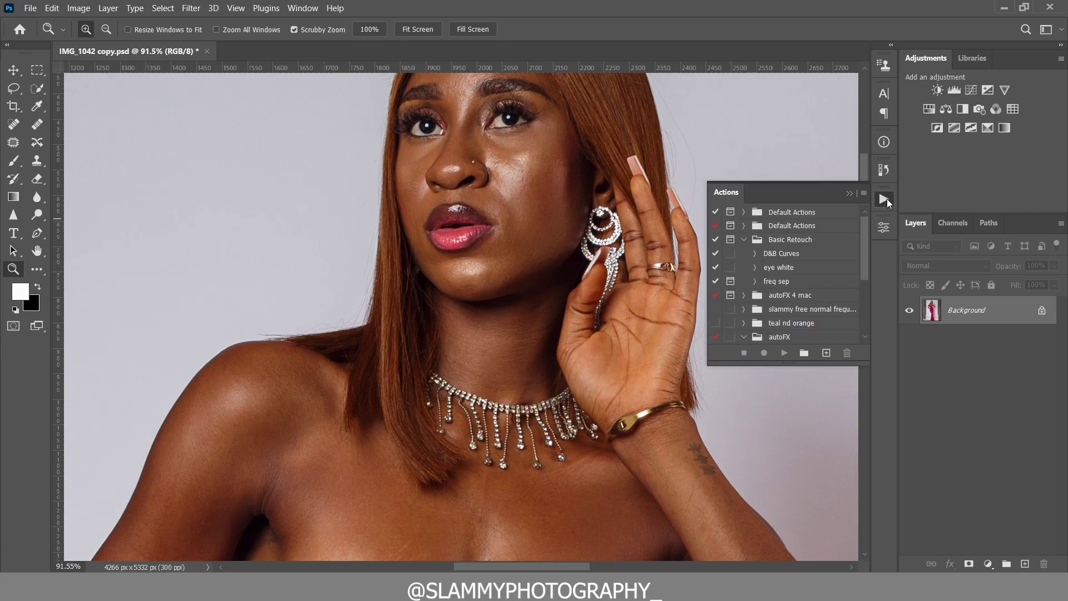
left_click(744, 240)
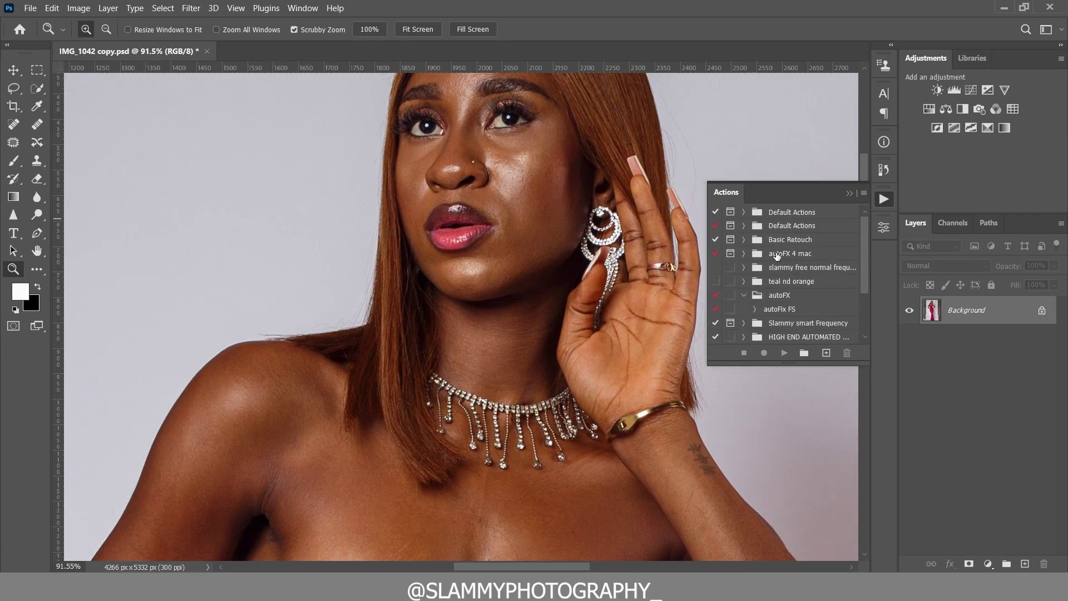
left_click(774, 310)
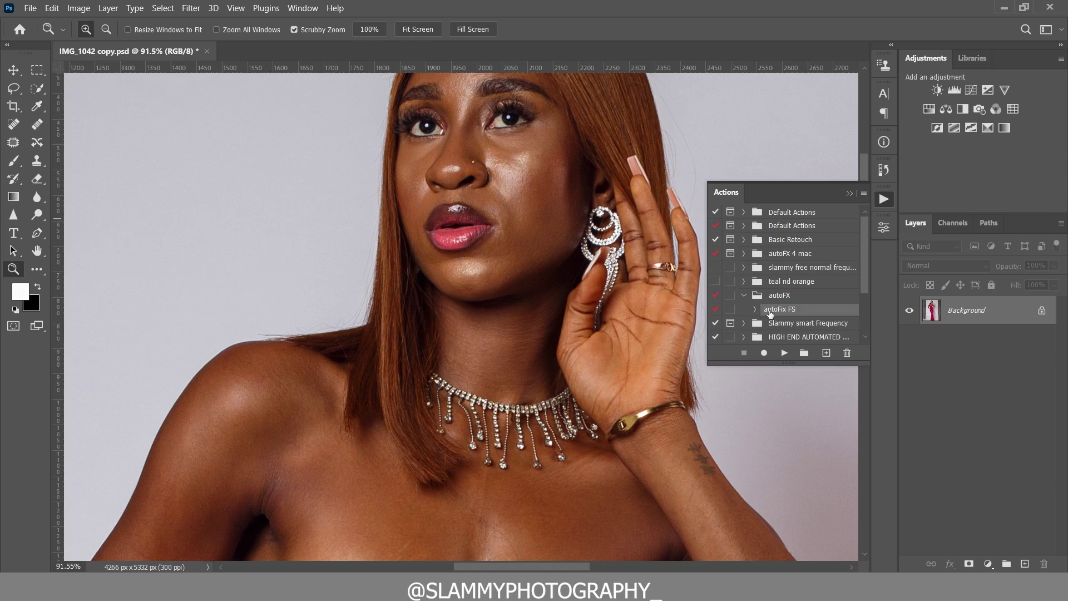
left_click(784, 353)
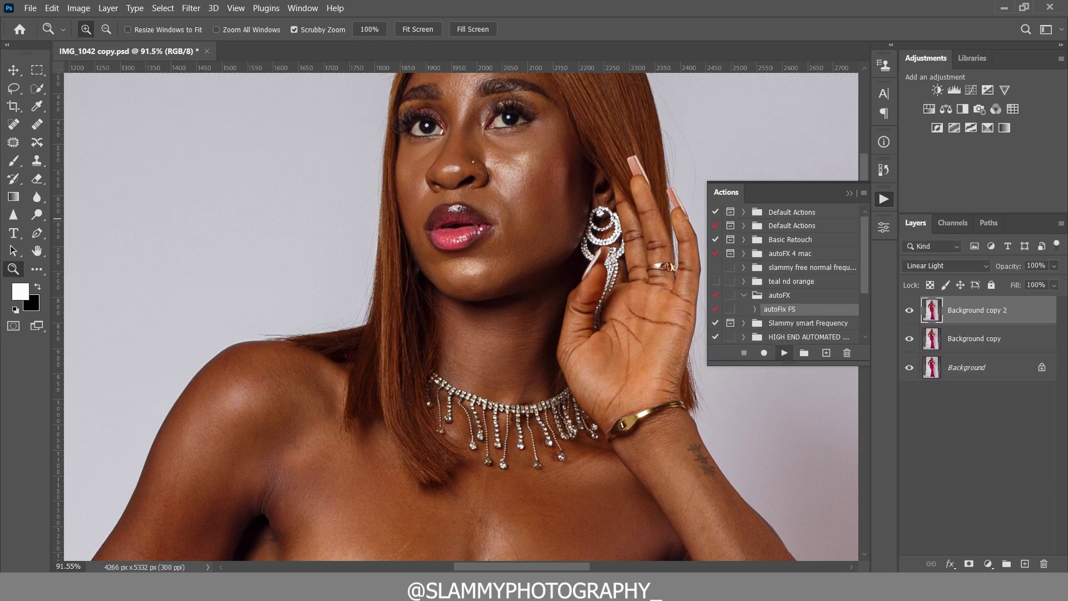
Examine the smoothed skin on the face, arms and chest, comparing the image with and without the AutoFIX layer
scroll(492, 228, "up", 3)
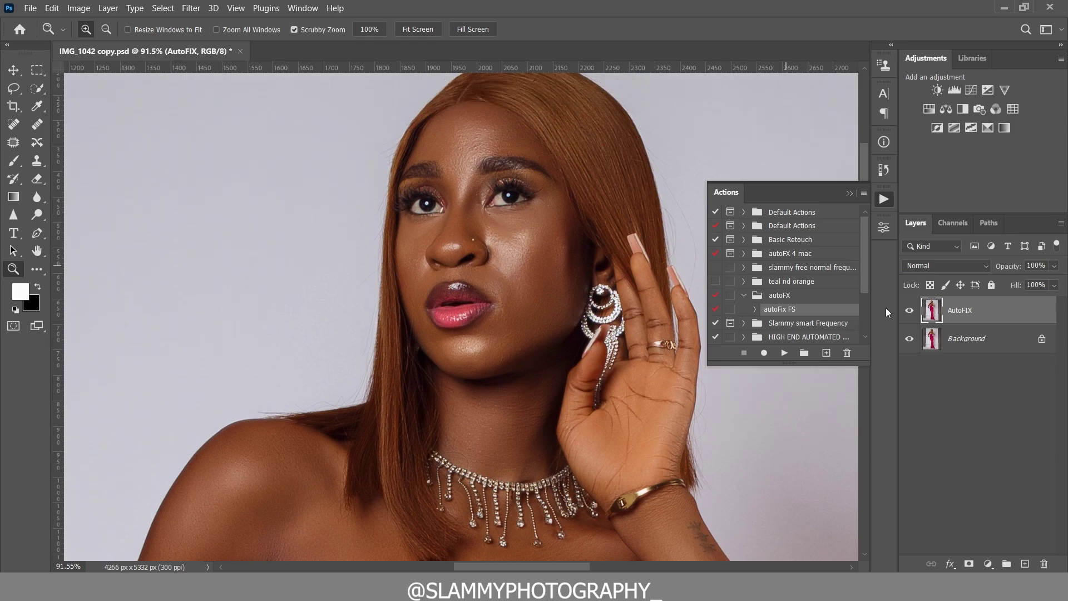
scroll(537, 206, "up", 3)
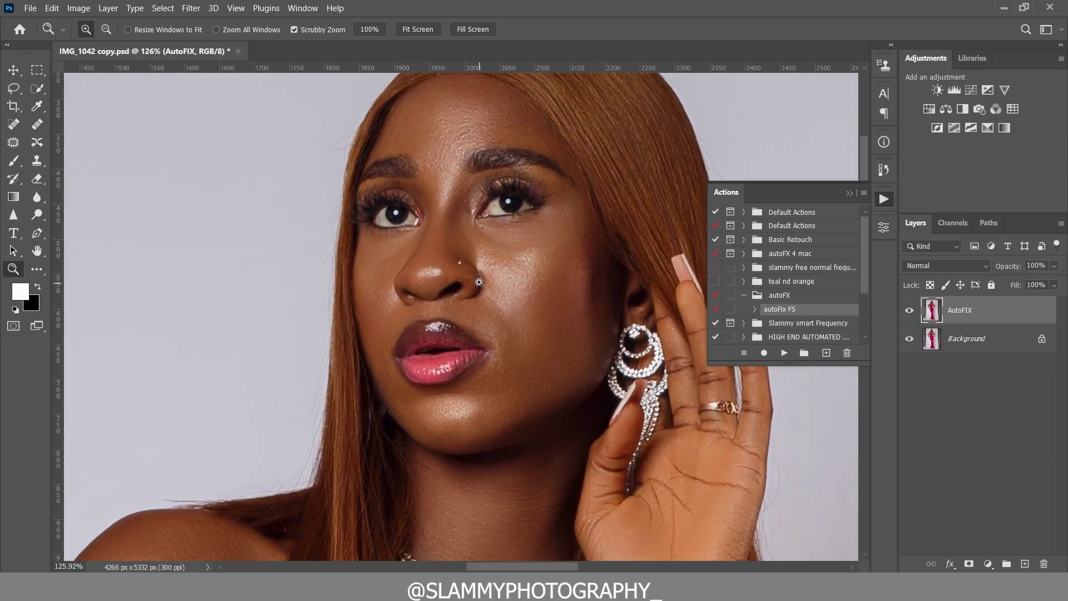
scroll(479, 282, "up", 1)
left_click(237, 8)
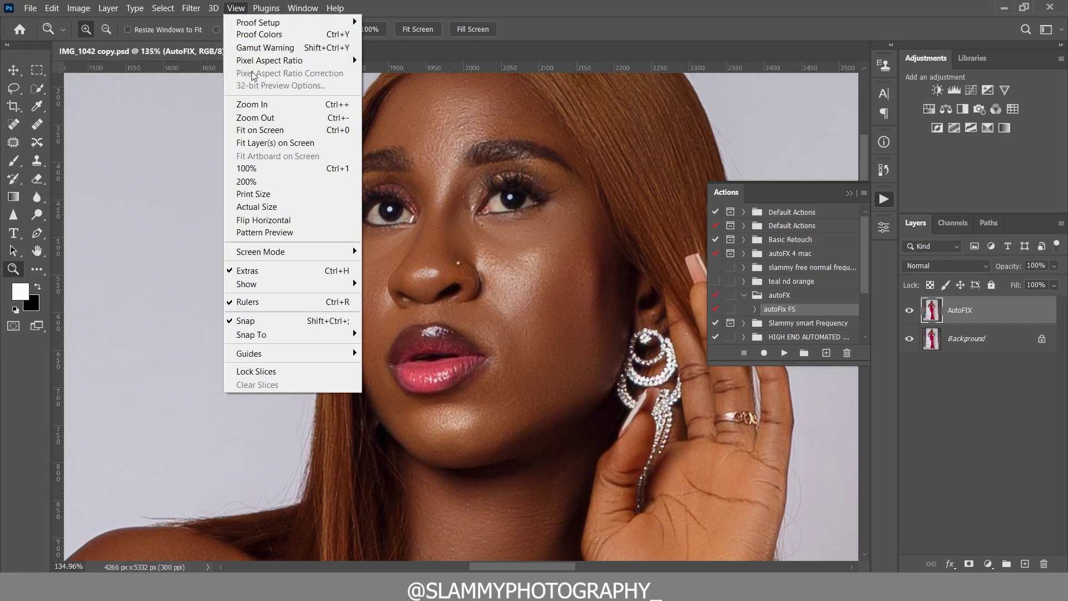
left_click(260, 130)
scroll(490, 199, "up", 4)
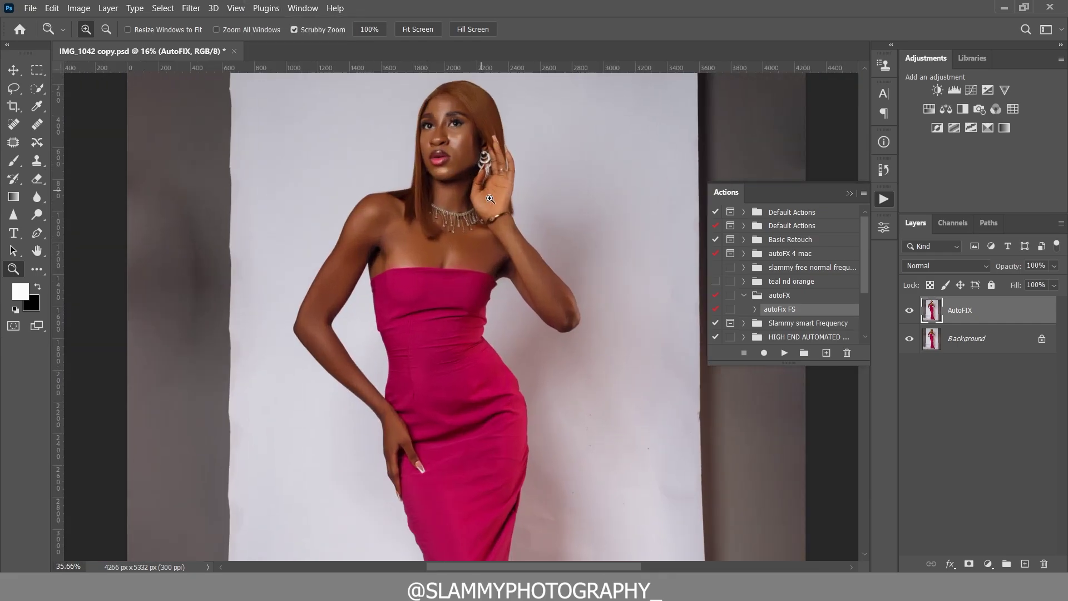
scroll(490, 198, "up", 4)
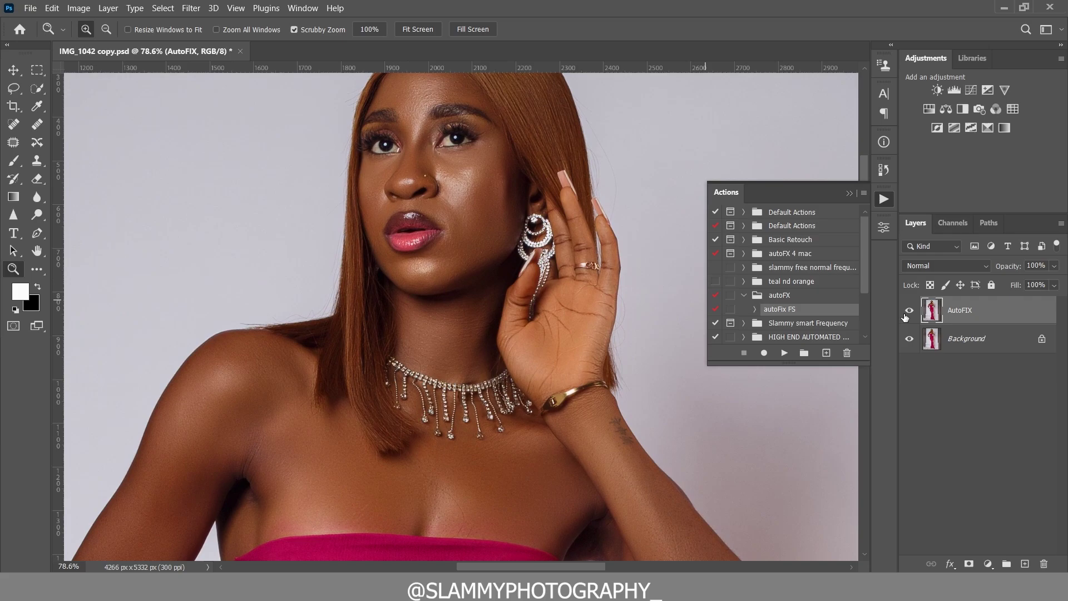
left_click(909, 311)
left_click(909, 310)
left_click_drag(373, 425, 409, 165)
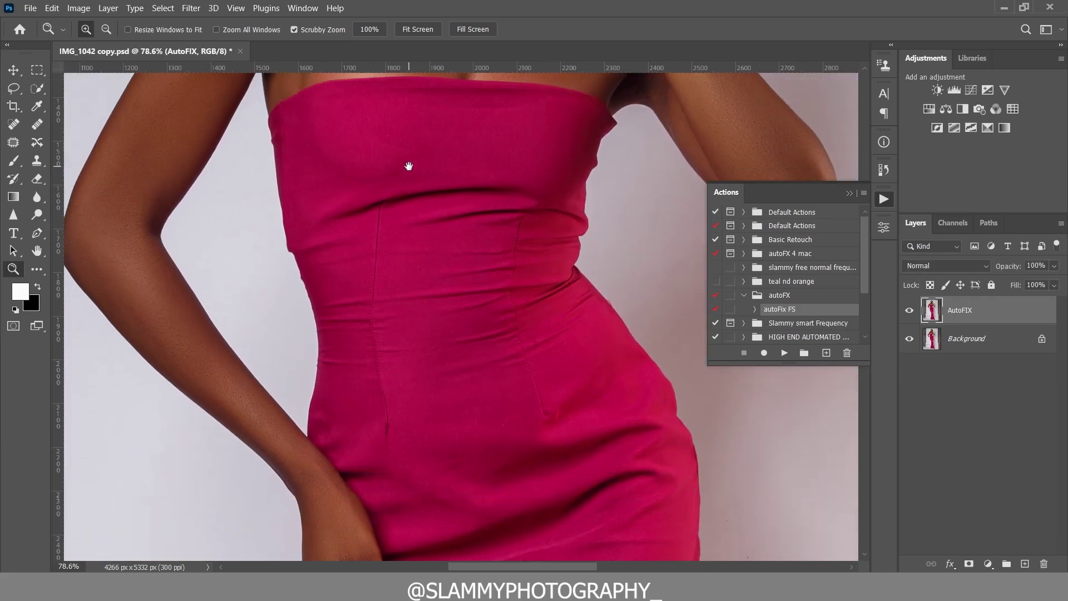
left_click_drag(492, 217, 458, 305)
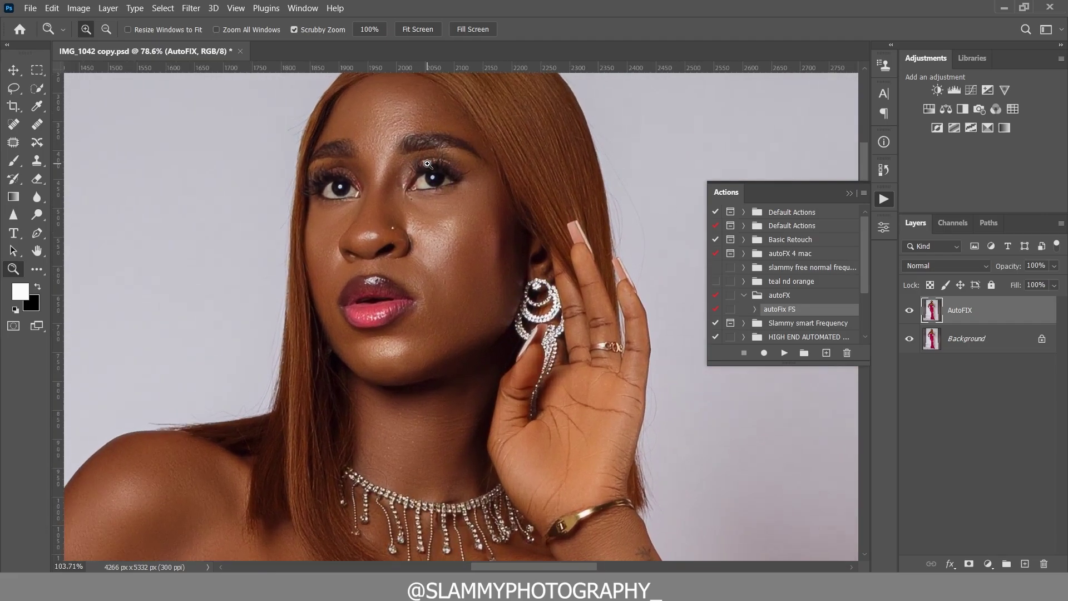
left_click_drag(414, 135, 490, 216)
Flatten the image and run the autoFix FS action a second time
right_click(991, 312)
left_click(851, 439)
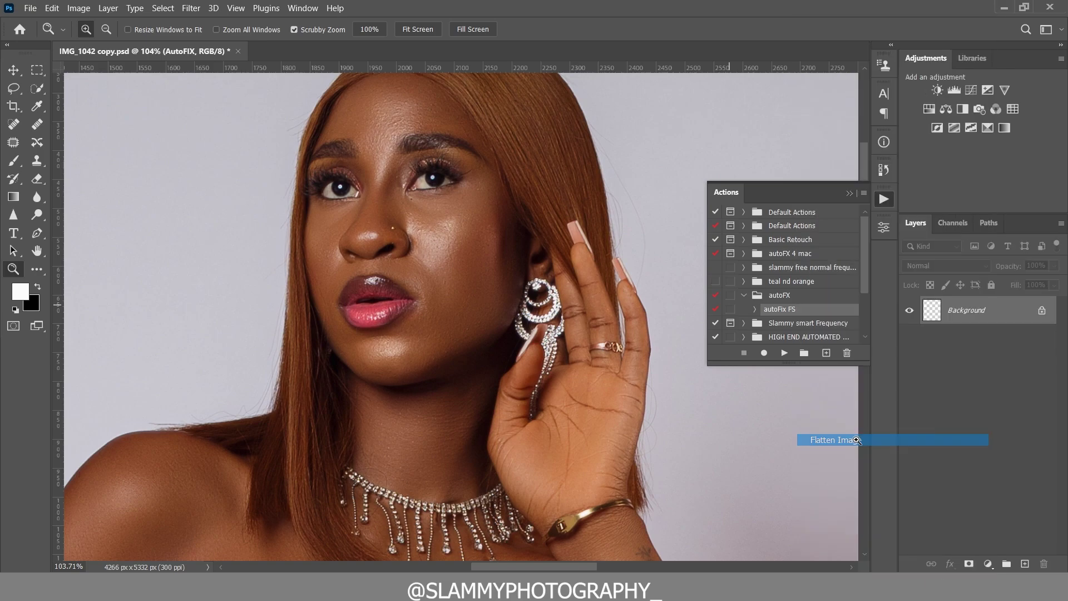
left_click(783, 354)
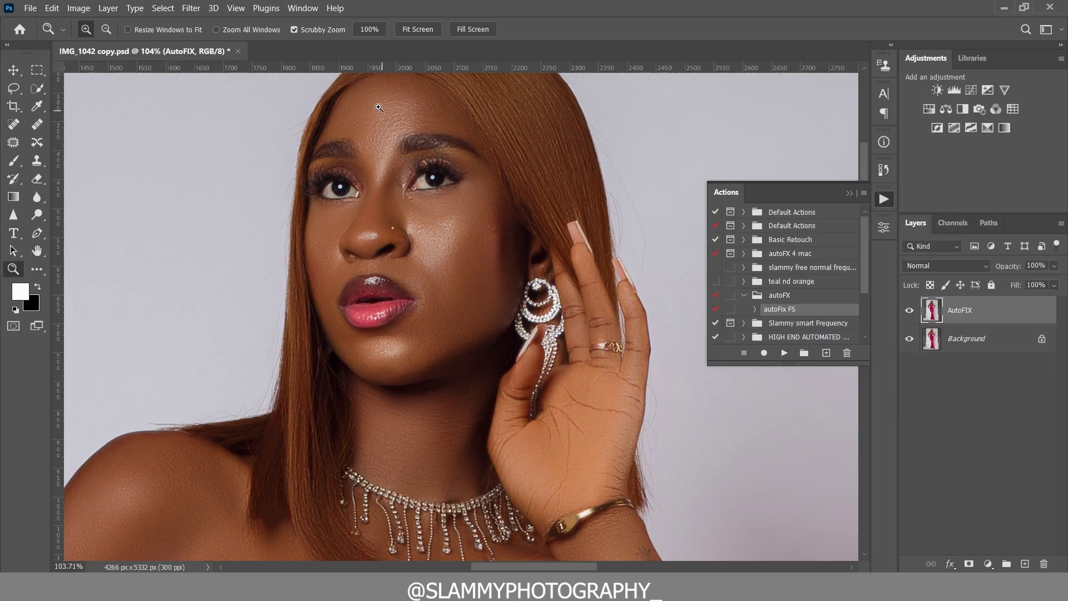
Add a layer mask to the AutoFIX layer and invert it to black
left_click_drag(388, 107, 410, 131)
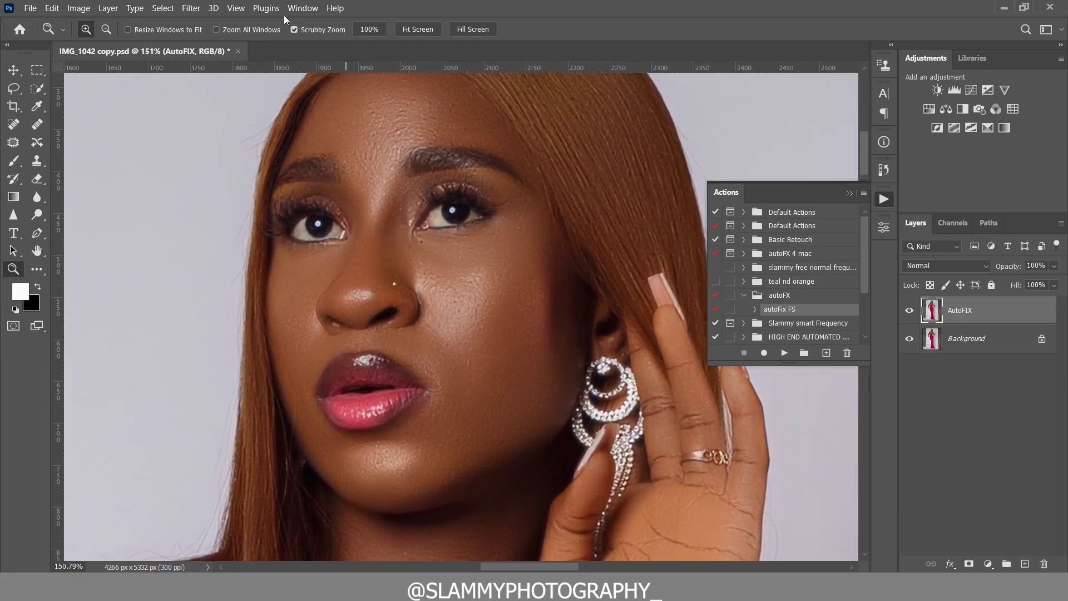
left_click(236, 8)
left_click(250, 128)
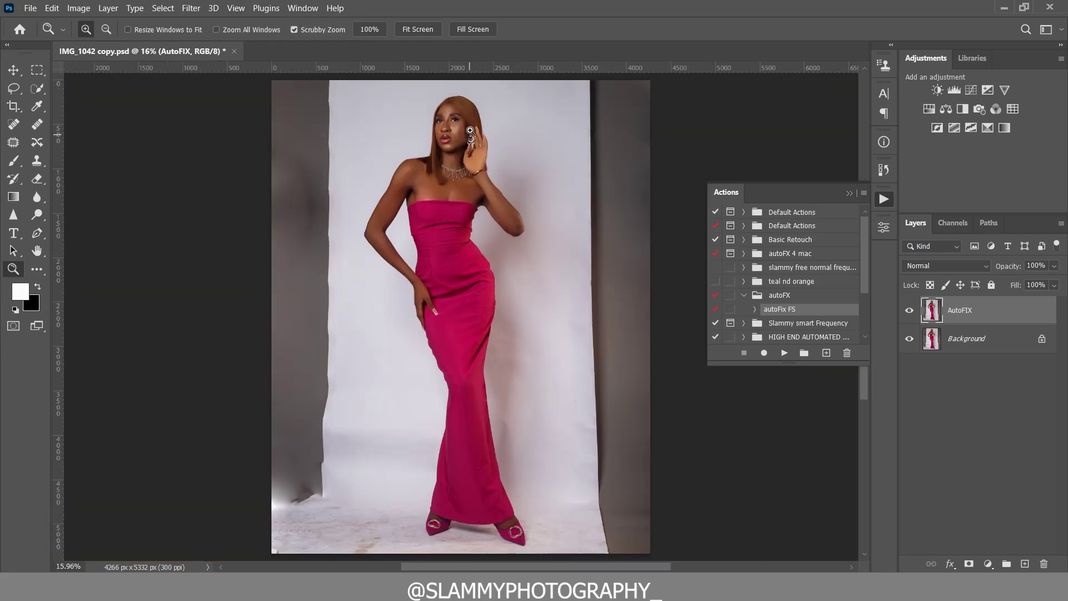
left_click_drag(469, 130, 471, 143)
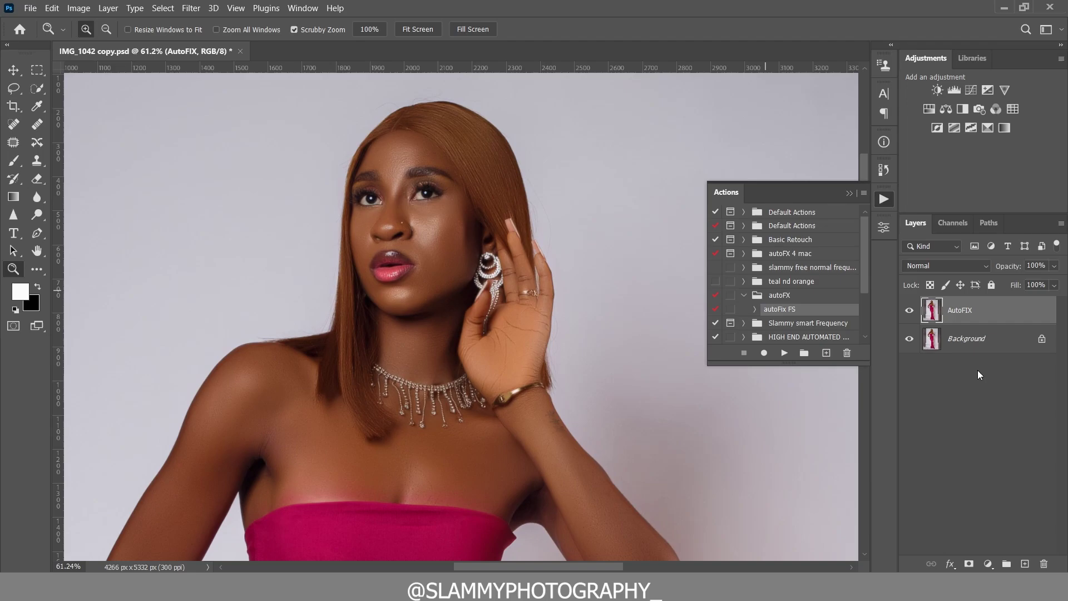
left_click(969, 563)
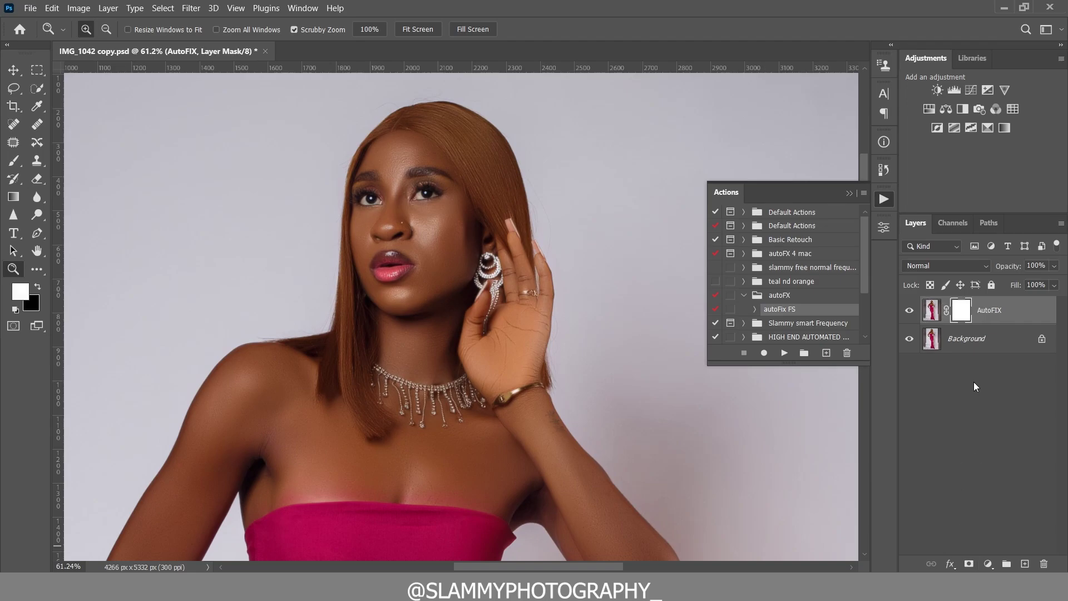
key("ctrl+i")
Paint white on the AutoFIX layer mask over the forehead and face with a soft brush of size 90 to 125 at 43% flow
left_click_drag(402, 162, 420, 196)
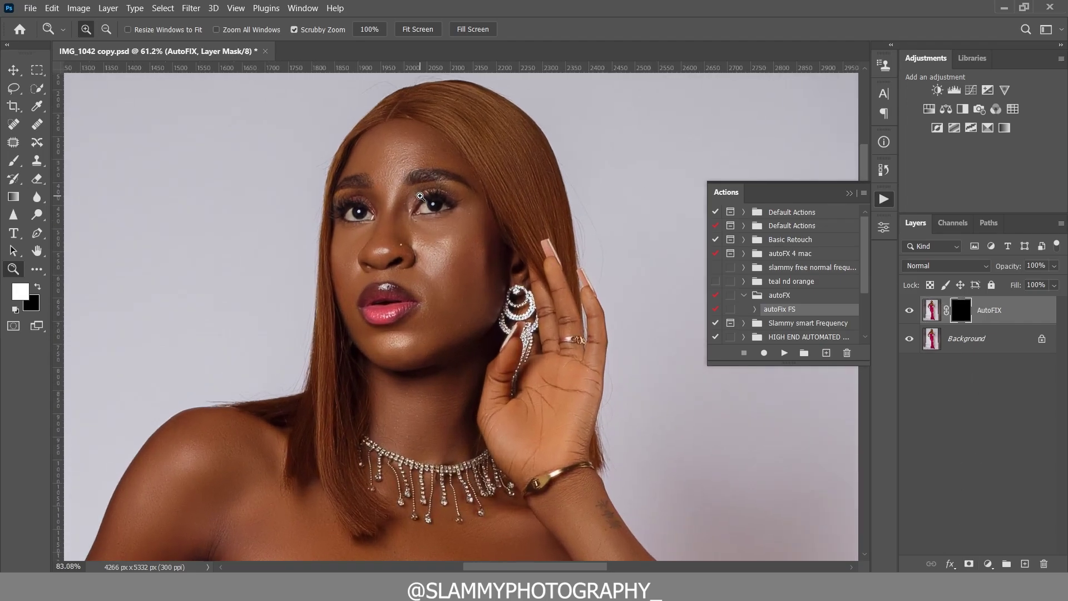
left_click(13, 160)
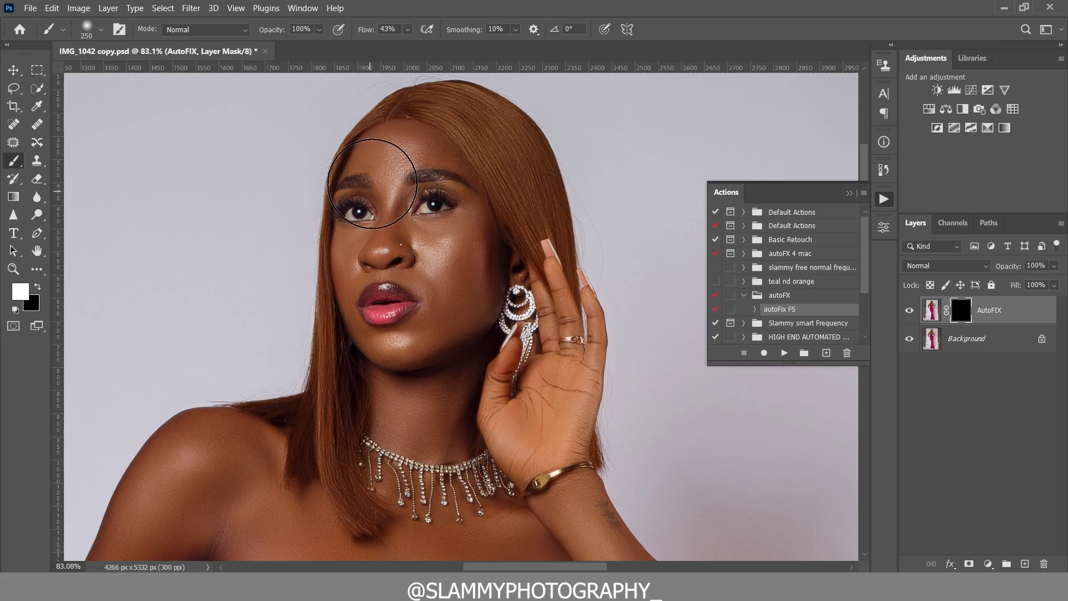
key("bracketleft")
key("bracketleft")
key("bracketleft")
key("bracketleft")
key("bracketleft")
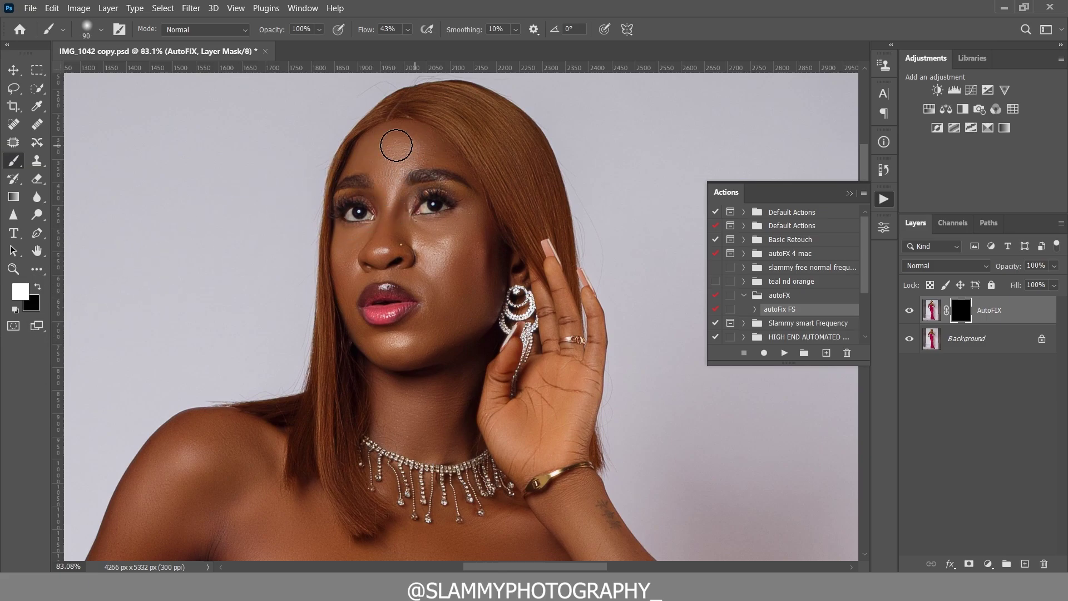
key("bracketright")
key("bracketright")
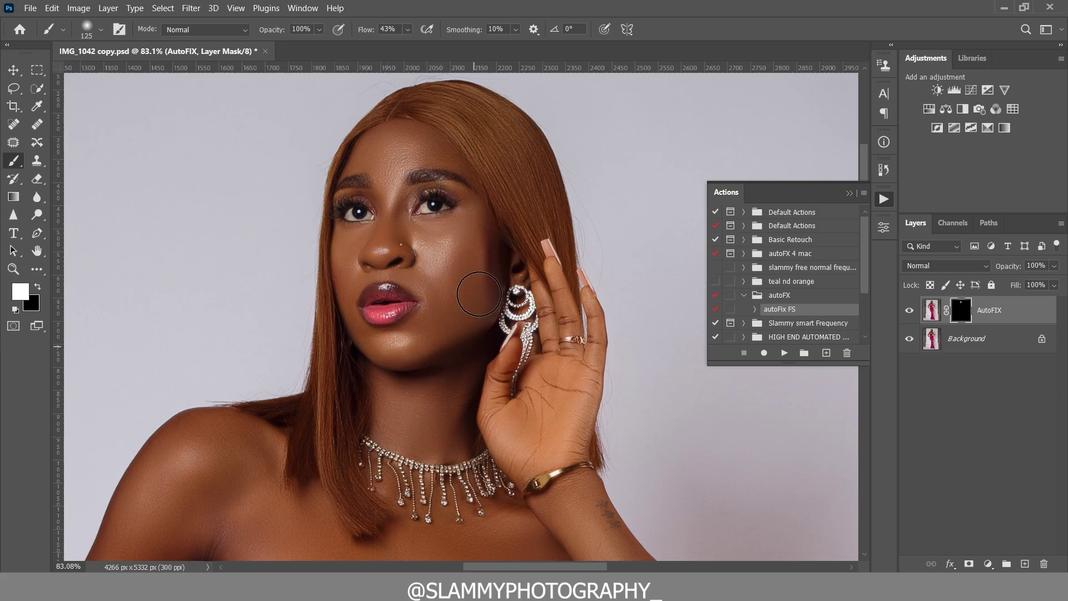
scroll(424, 414, "down", 3)
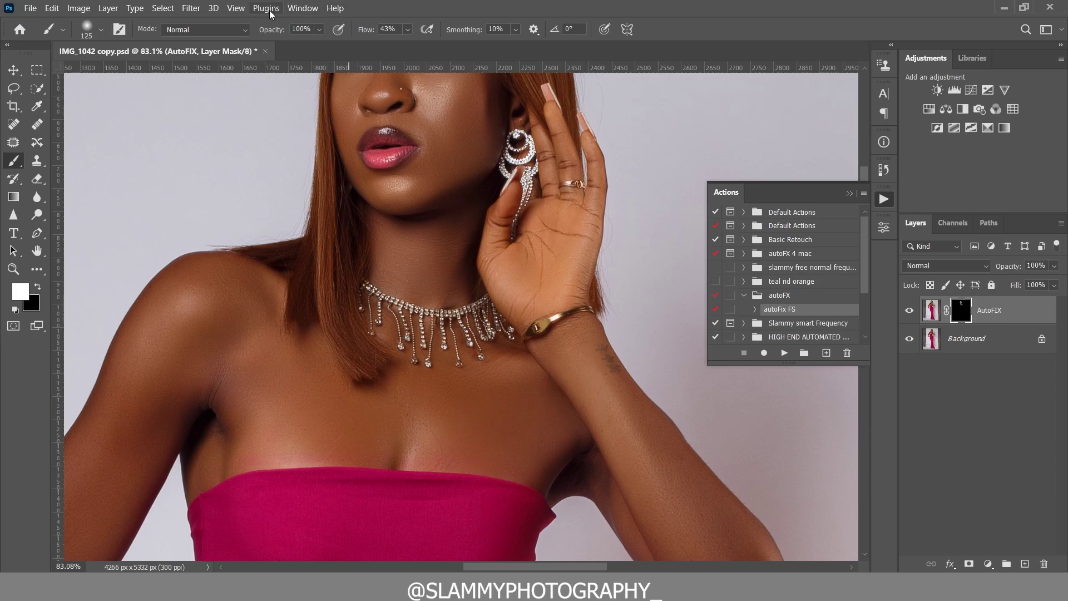
Compare the retouched face with the original IMG_1042 copy.psd state in the history and return to the latest brush state
left_click(228, 8)
left_click(260, 130)
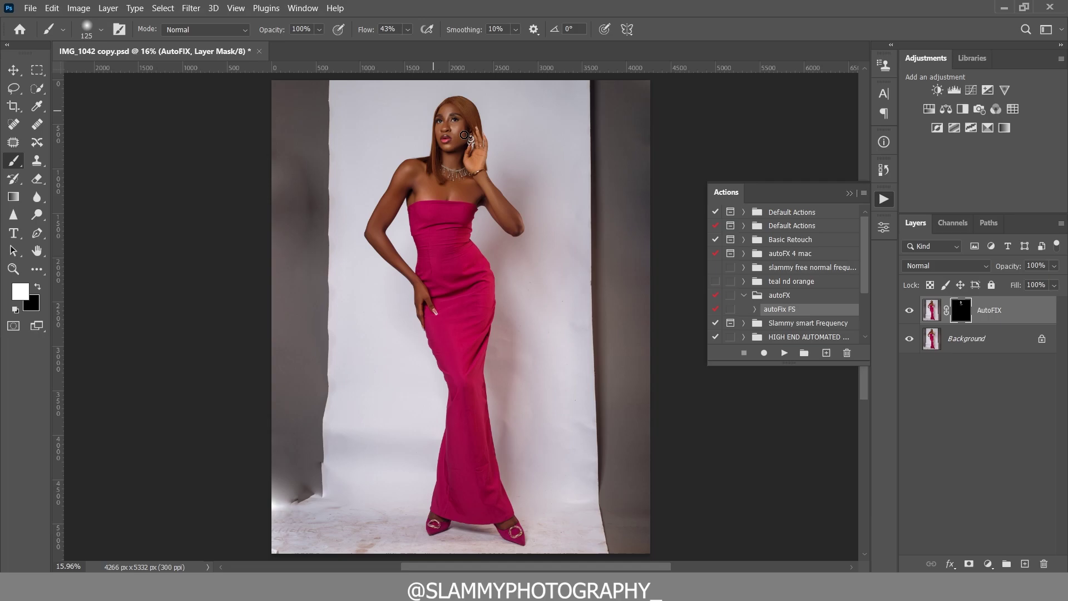
left_click(883, 170)
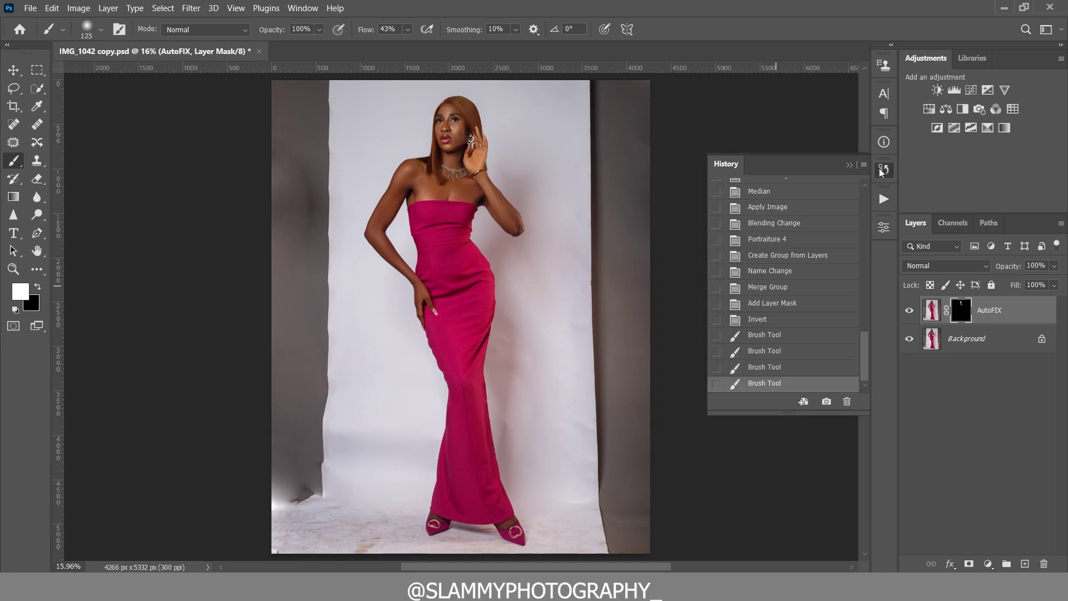
left_click_drag(866, 345, 855, 191)
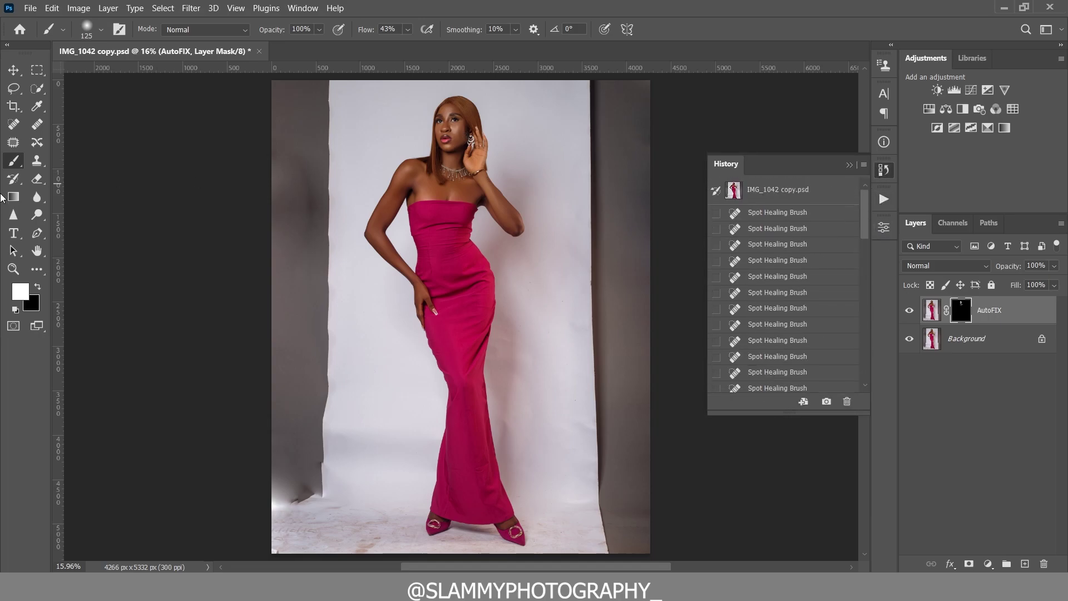
left_click(14, 269)
left_click_drag(459, 100, 524, 212)
left_click(792, 191)
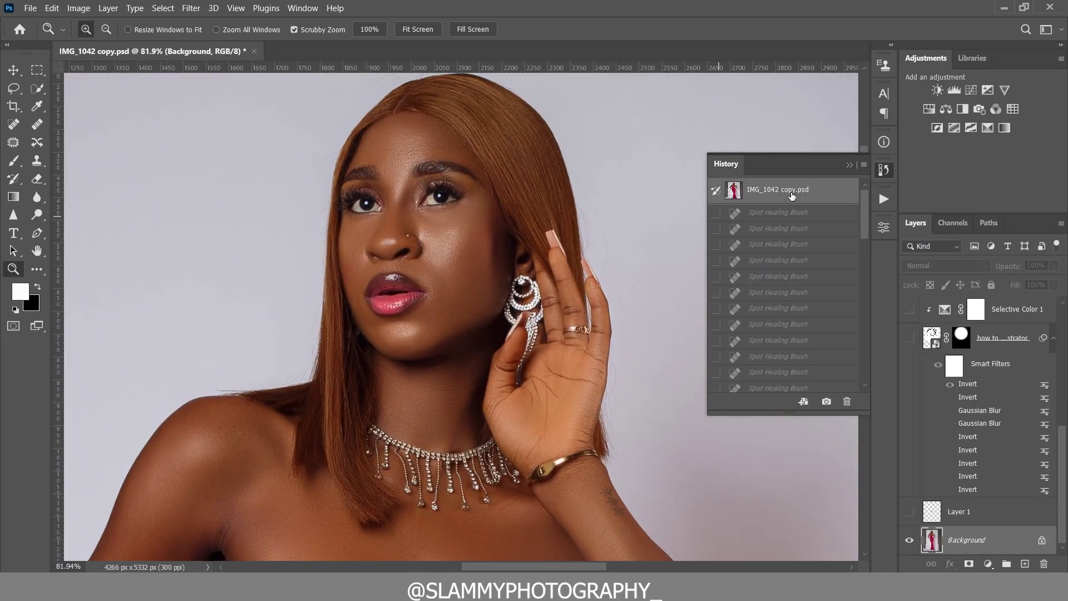
left_click_drag(867, 211, 860, 376)
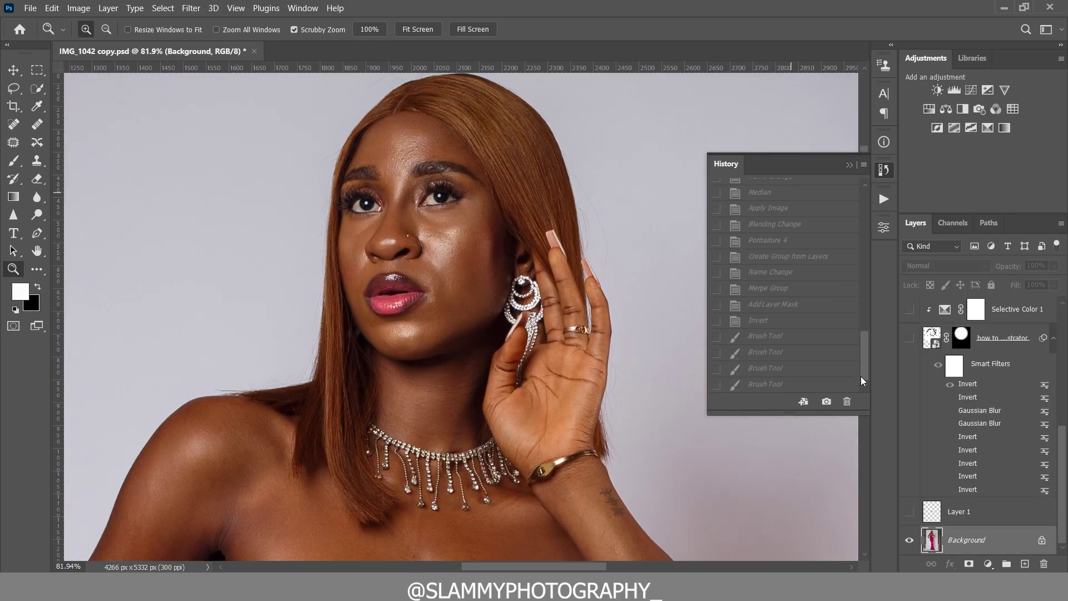
left_click(792, 383)
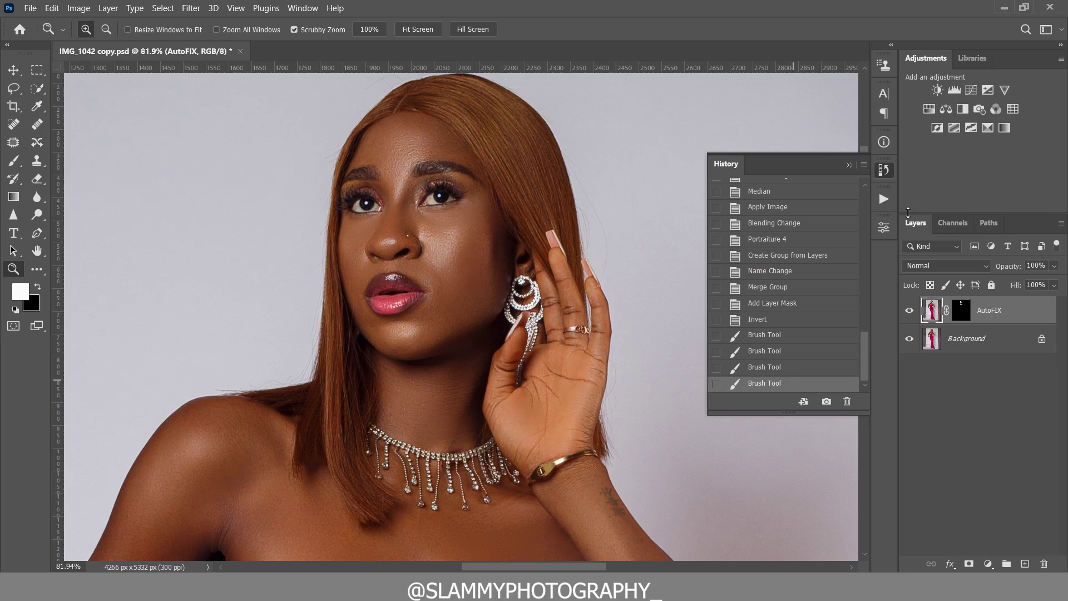
Check the smoothed skin on the face up close and flatten the image into a single Background layer
left_click(884, 201)
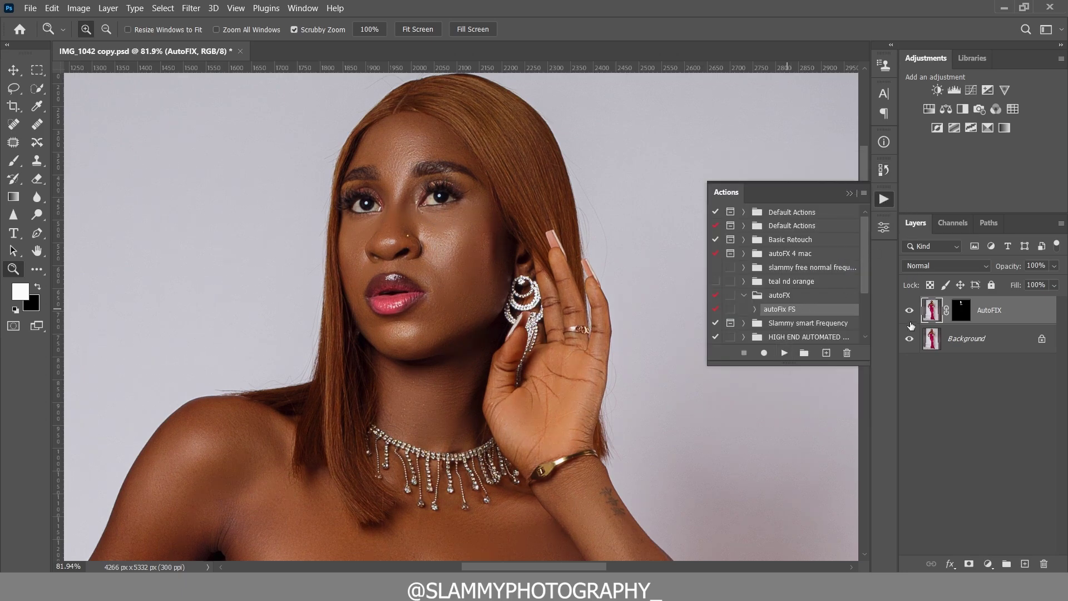
left_click_drag(412, 145, 429, 167)
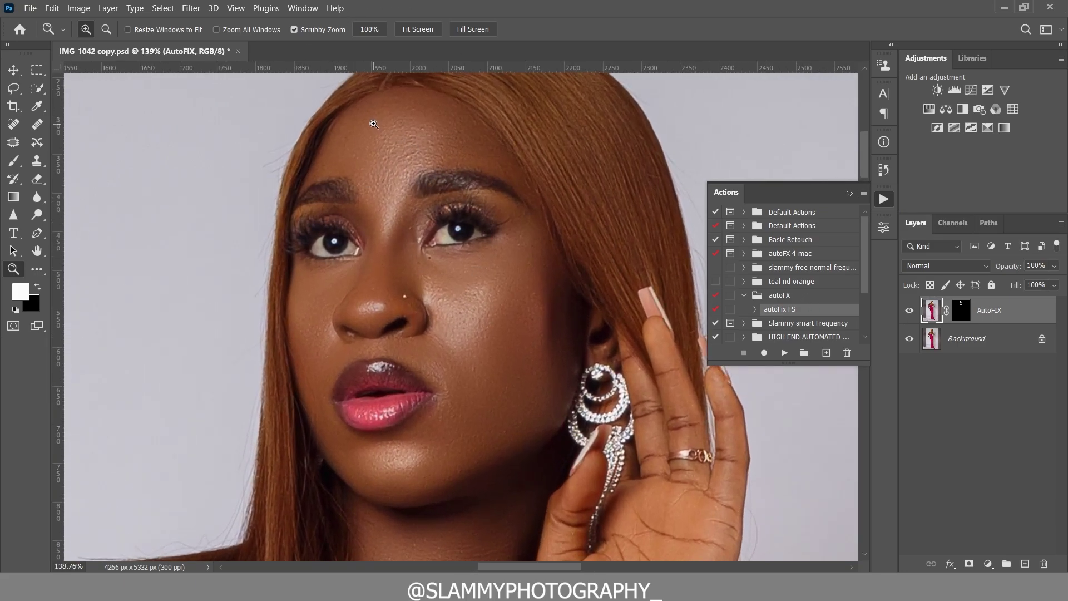
left_click(235, 9)
left_click(262, 130)
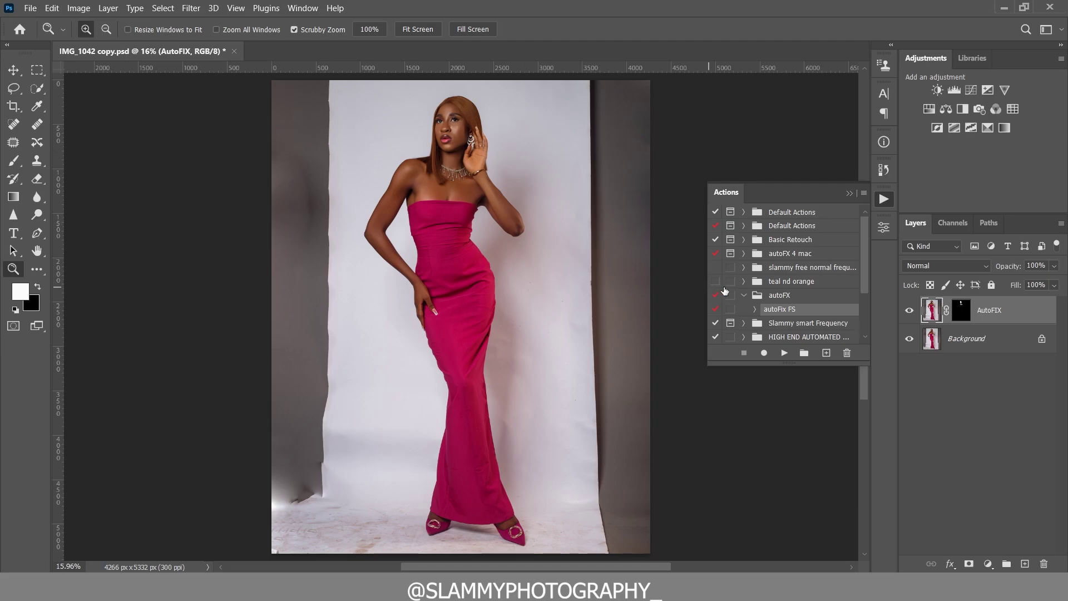
right_click(1015, 312)
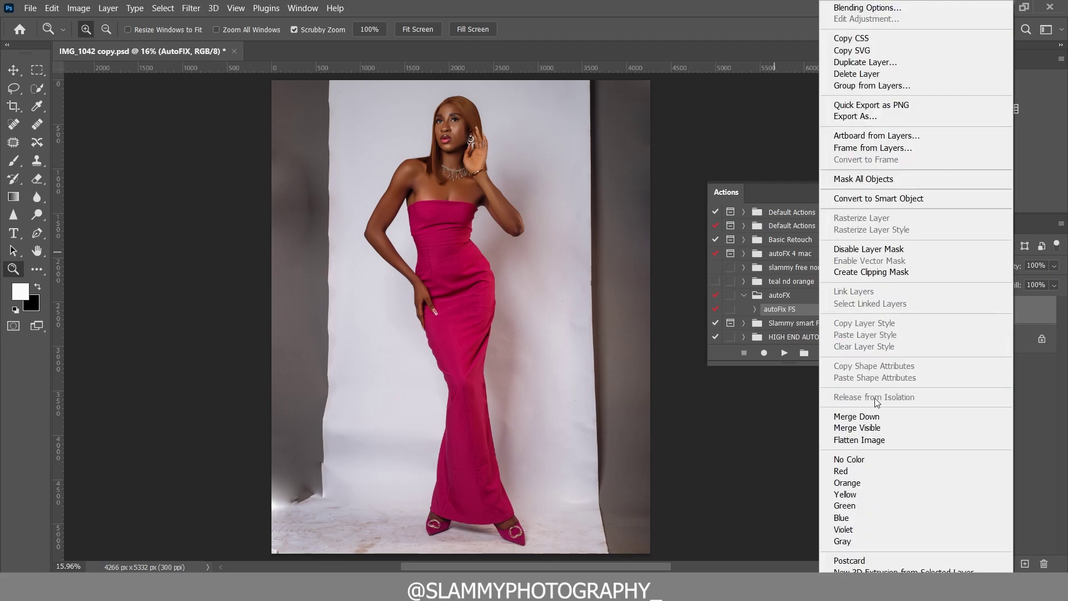
left_click(883, 440)
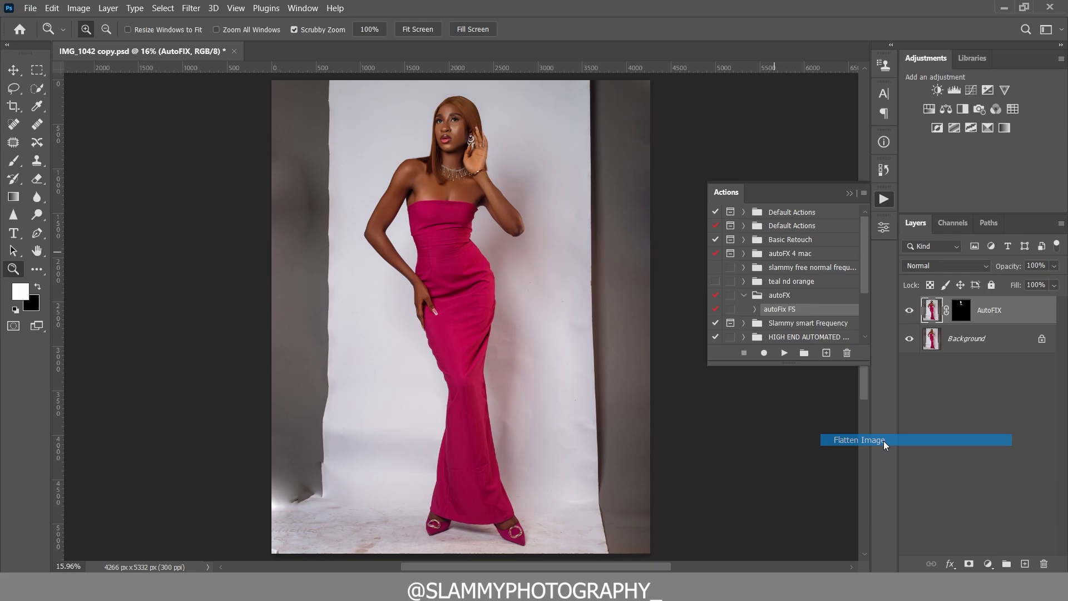
left_click(849, 194)
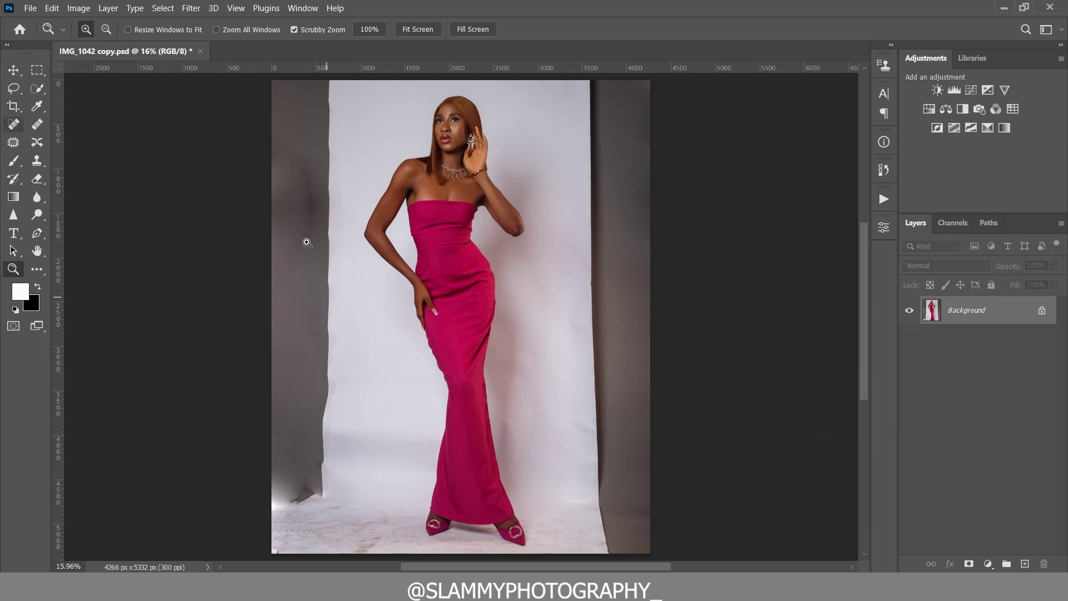
Patch the grey strip beside the backdrop on the raised-hand side of the photo with clean backdrop and deselect it
left_click(12, 143)
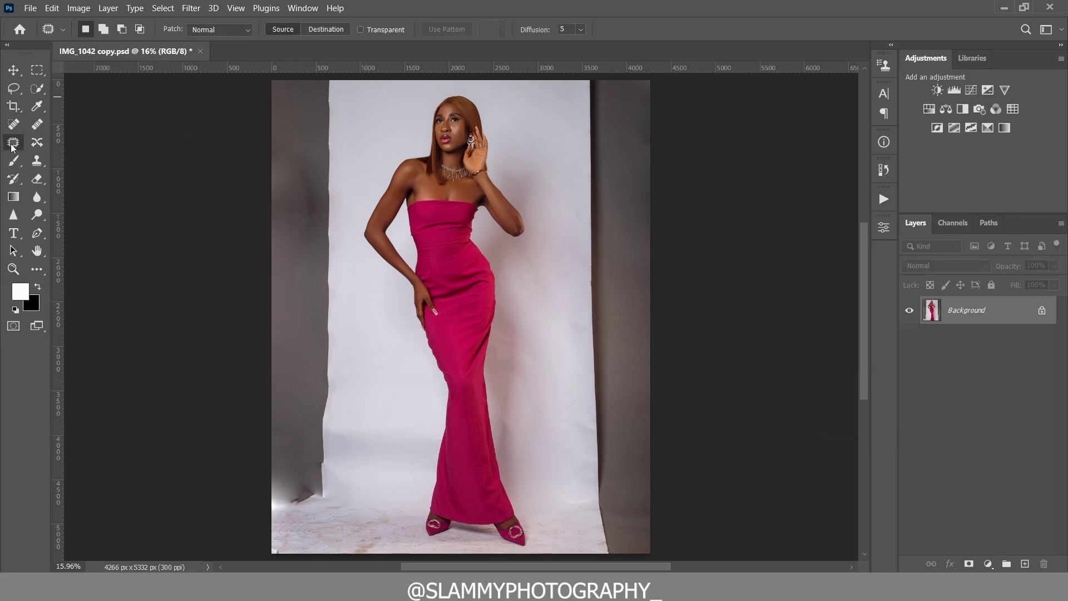
mouse_move(588, 78)
left_mouse_down()
mouse_move(565, 217)
mouse_move(568, 427)
mouse_move(588, 553)
mouse_move(723, 55)
left_mouse_up()
left_click_drag(612, 152, 599, 154)
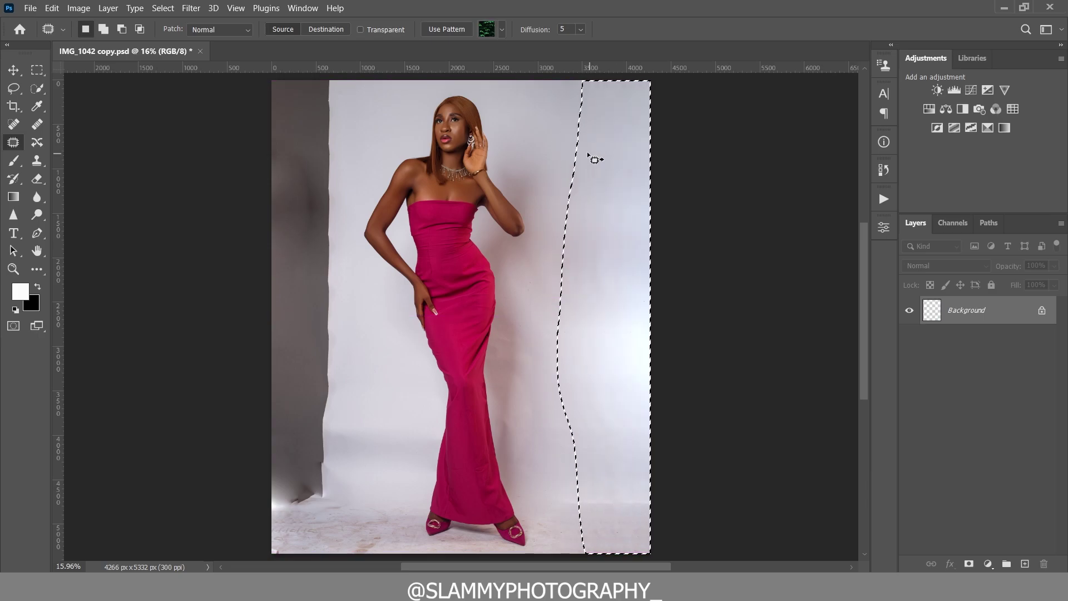
key("ctrl+d")
Patch the remaining grey strip along the photo's left edge with clean backdrop from the opposite side and even out the area beside it
mouse_move(340, 109)
left_mouse_down()
mouse_move(310, 45)
mouse_move(241, 83)
mouse_move(203, 300)
mouse_move(249, 570)
left_mouse_up()
left_click_drag(342, 545, 344, 146)
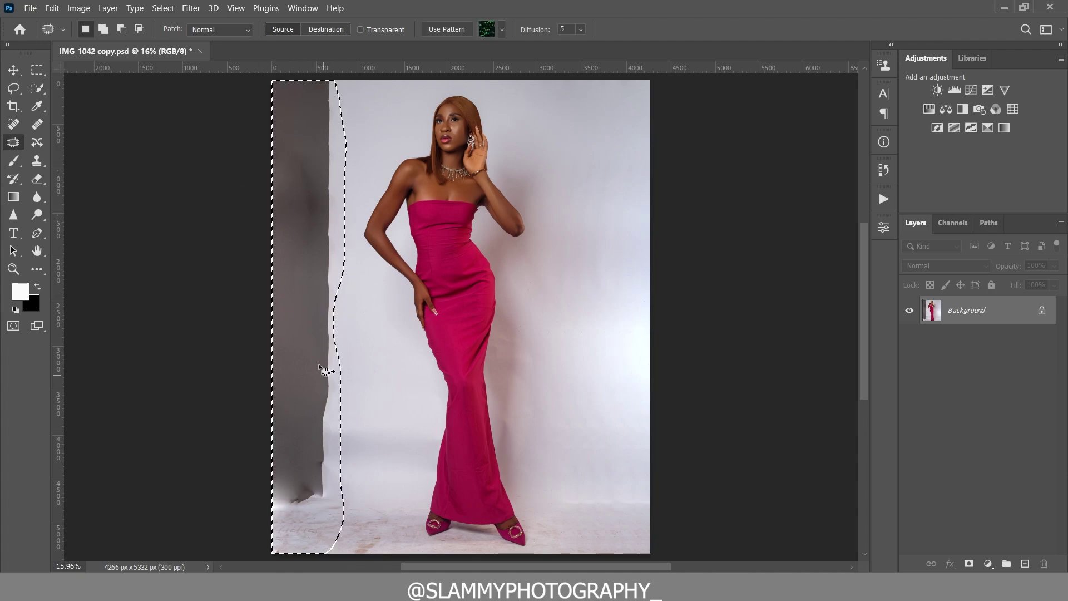
left_click_drag(312, 332, 593, 329)
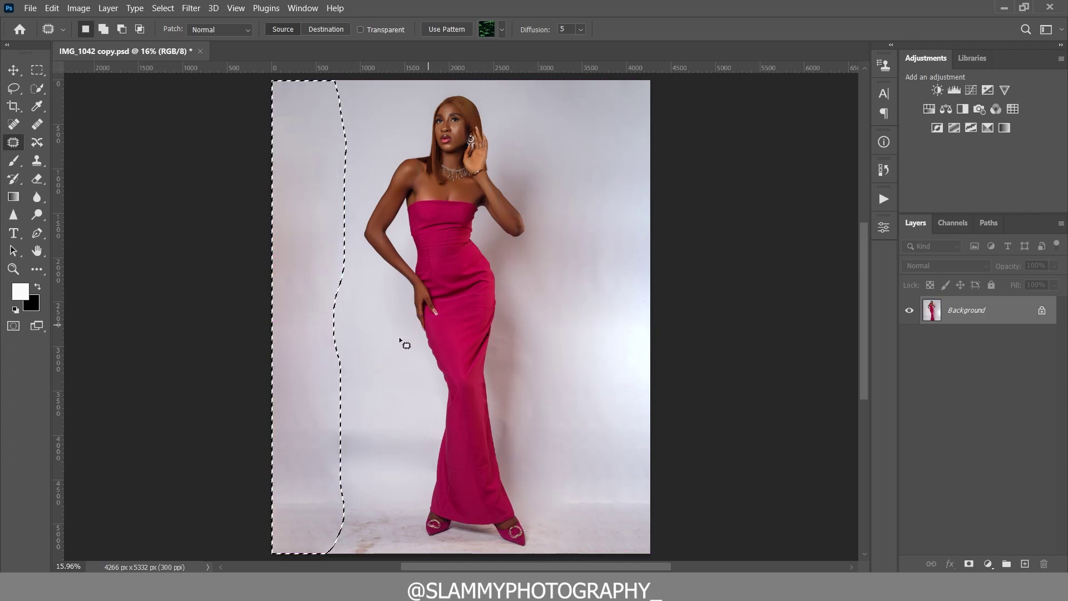
key("ctrl+d")
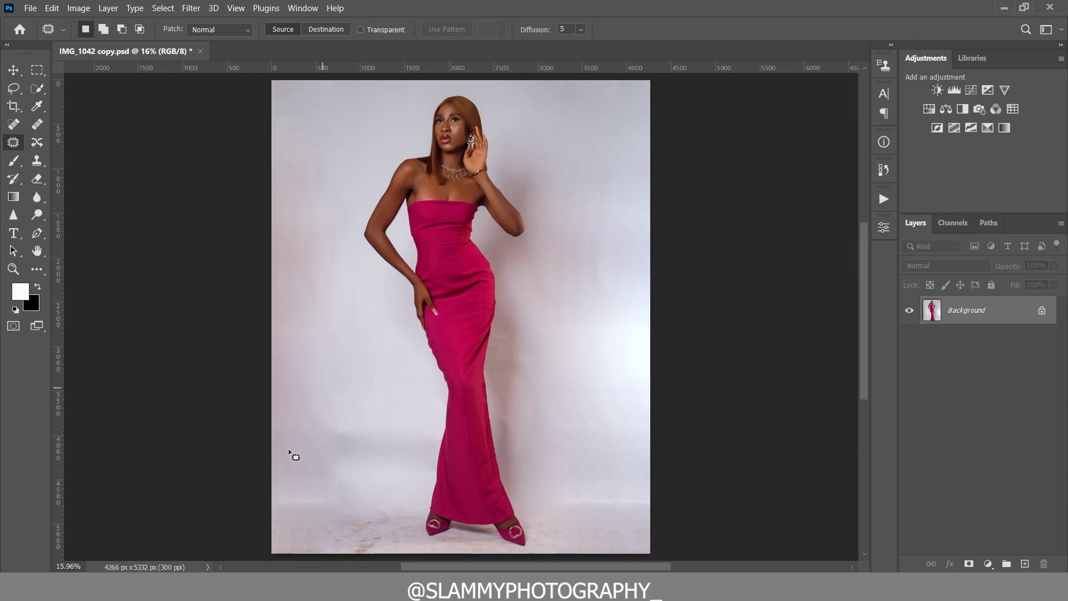
mouse_move(314, 428)
left_mouse_down()
mouse_move(381, 422)
mouse_move(353, 411)
mouse_move(365, 362)
left_mouse_up()
key("ctrl+d")
Patch the stains and marks on the floor left of the shoes with clean backdrop texture
scroll(382, 408, "down", 5)
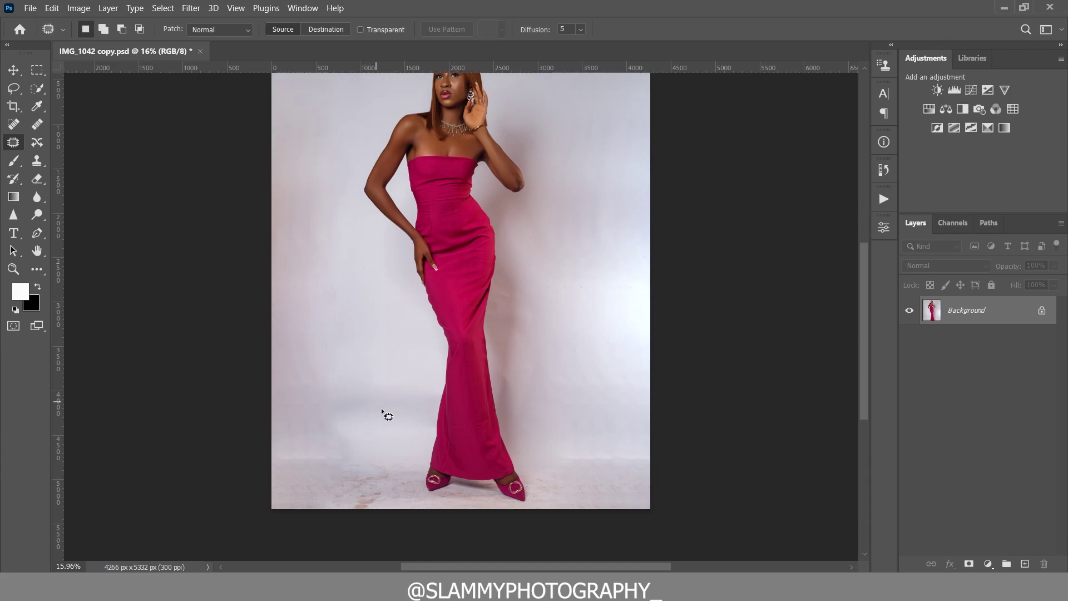
left_click(14, 268)
left_click_drag(455, 420, 482, 424)
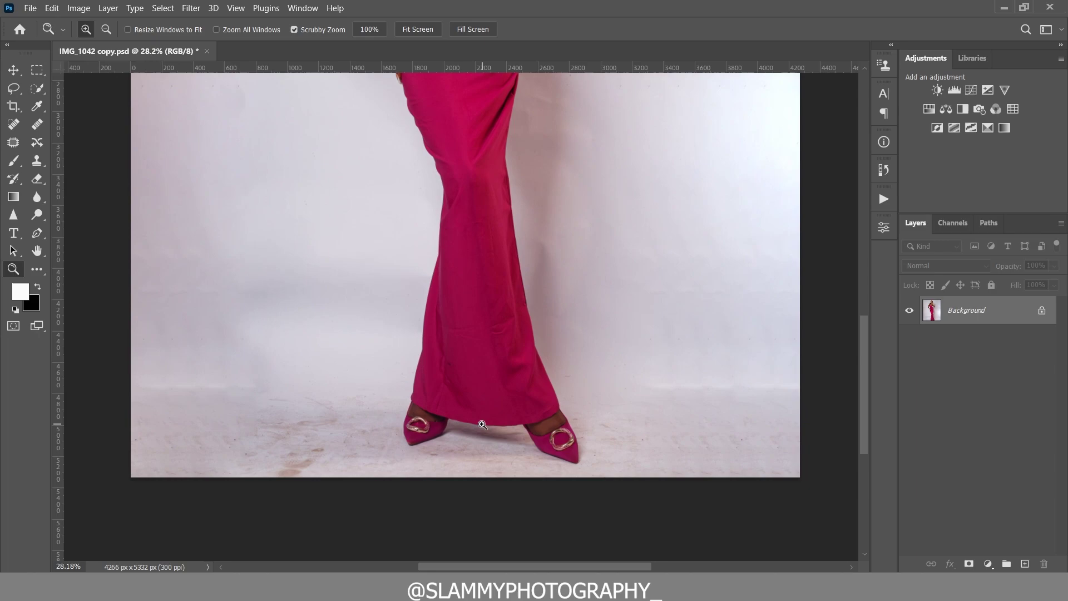
left_click(14, 142)
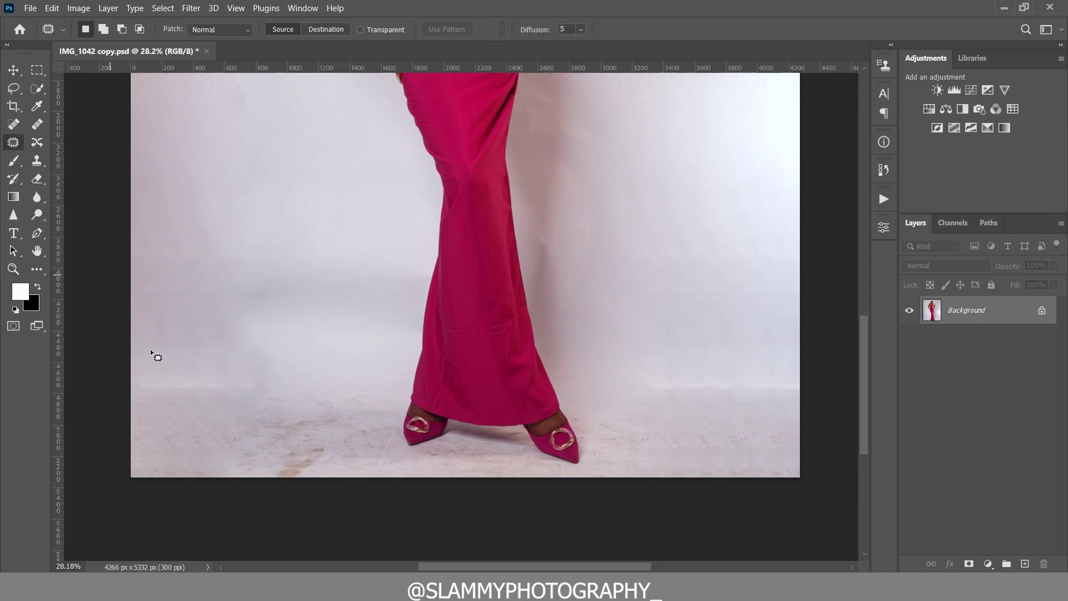
mouse_move(265, 401)
left_mouse_down()
mouse_move(365, 445)
mouse_move(278, 339)
left_mouse_up()
left_click_drag(295, 429, 268, 371)
key("ctrl+d")
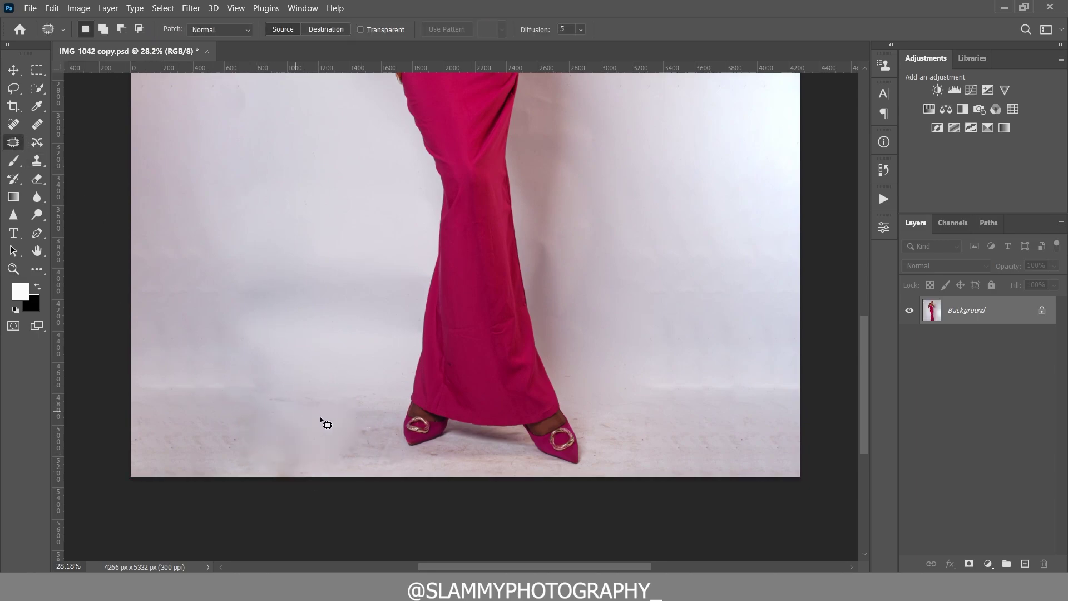
mouse_move(312, 415)
left_mouse_down()
mouse_move(341, 406)
mouse_move(238, 414)
left_mouse_up()
key("ctrl+d")
left_click_drag(306, 405, 311, 439)
key("ctrl+d")
Patch the floor stains around and to the right of the shoes and clear the selection
mouse_move(388, 457)
left_mouse_down()
mouse_move(323, 444)
mouse_move(583, 415)
left_mouse_up()
mouse_move(608, 453)
left_mouse_down()
mouse_move(691, 417)
mouse_move(705, 465)
left_mouse_up()
key("ctrl+d")
key("ctrl+d")
Duplicate the Background layer and rename the copy as subject
left_click(235, 8)
left_click(249, 131)
left_click_drag(976, 318, 1026, 558)
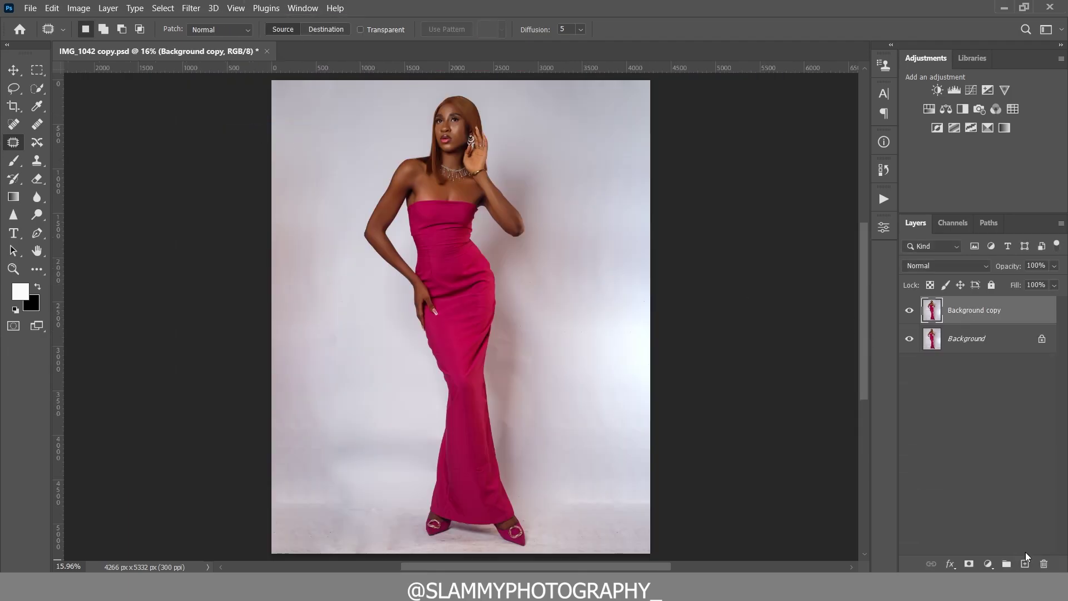
double_click(968, 310)
type("subject")
key("Return")
Select the woman on the subject layer with Select Subject and check the selection outline from head to shoes
left_click(37, 88)
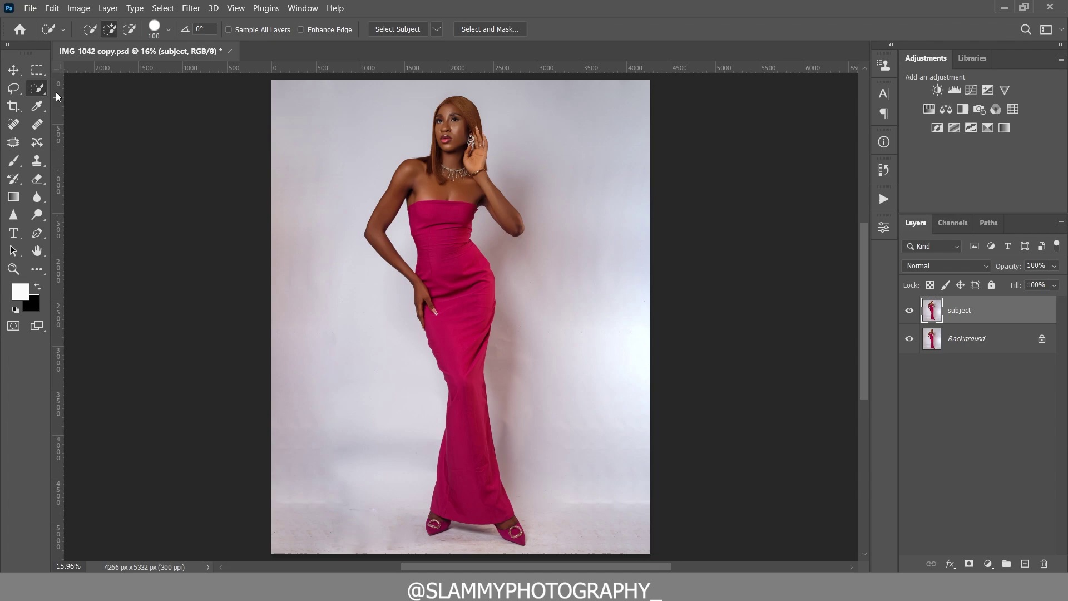
left_click(409, 32)
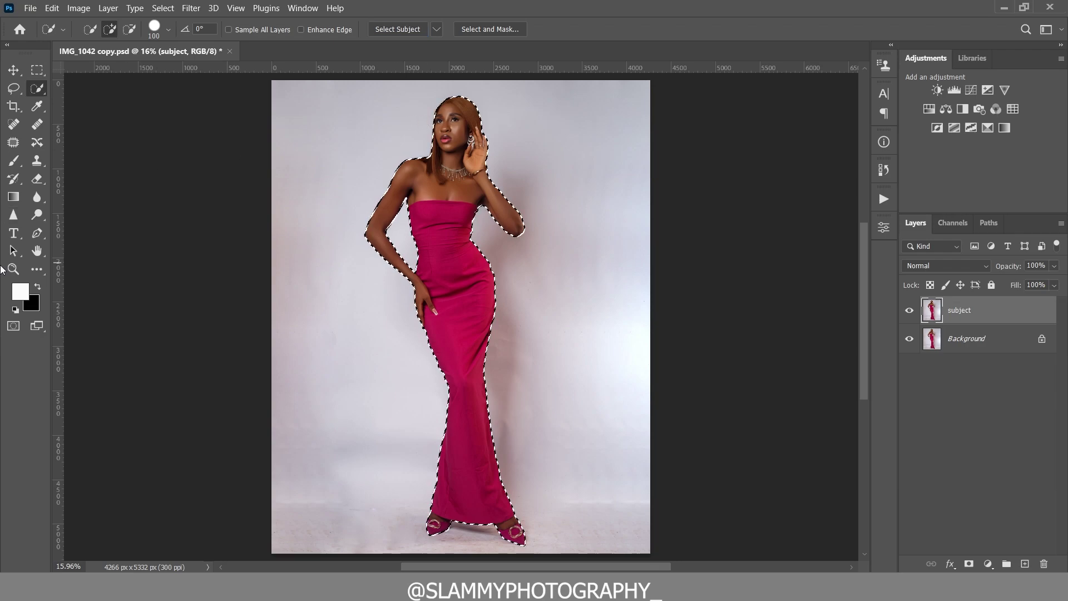
key("z")
left_click_drag(445, 99, 482, 189)
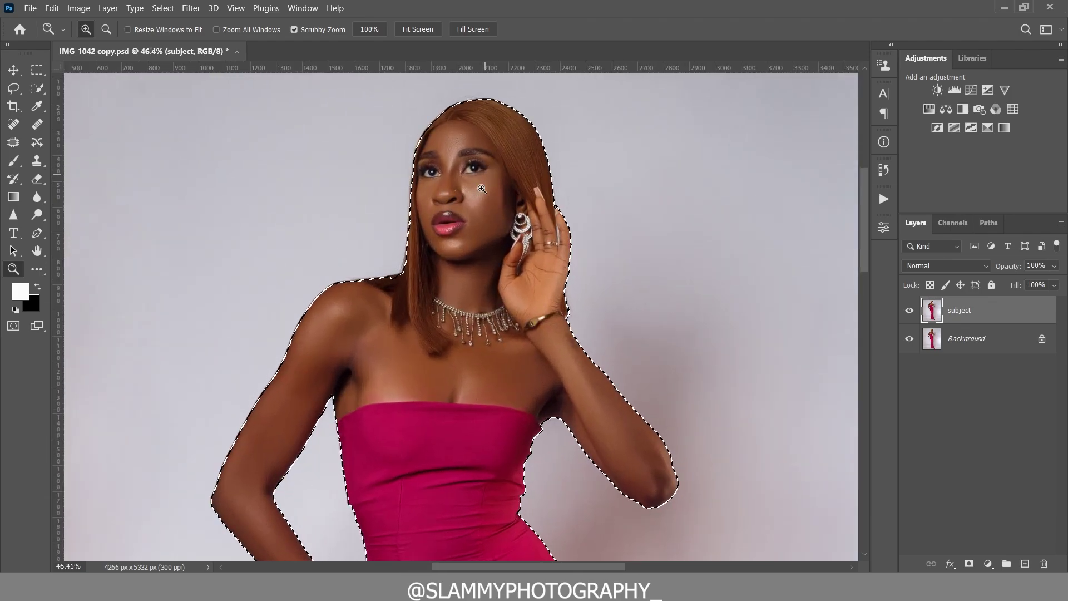
scroll(486, 290, "down", 3)
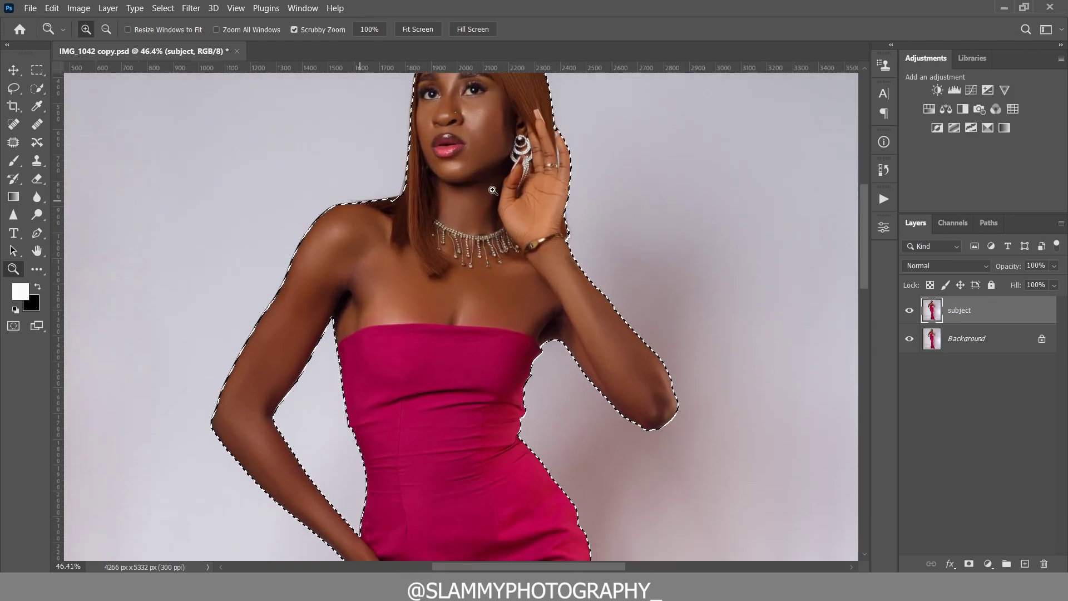
scroll(520, 223, "up", 3)
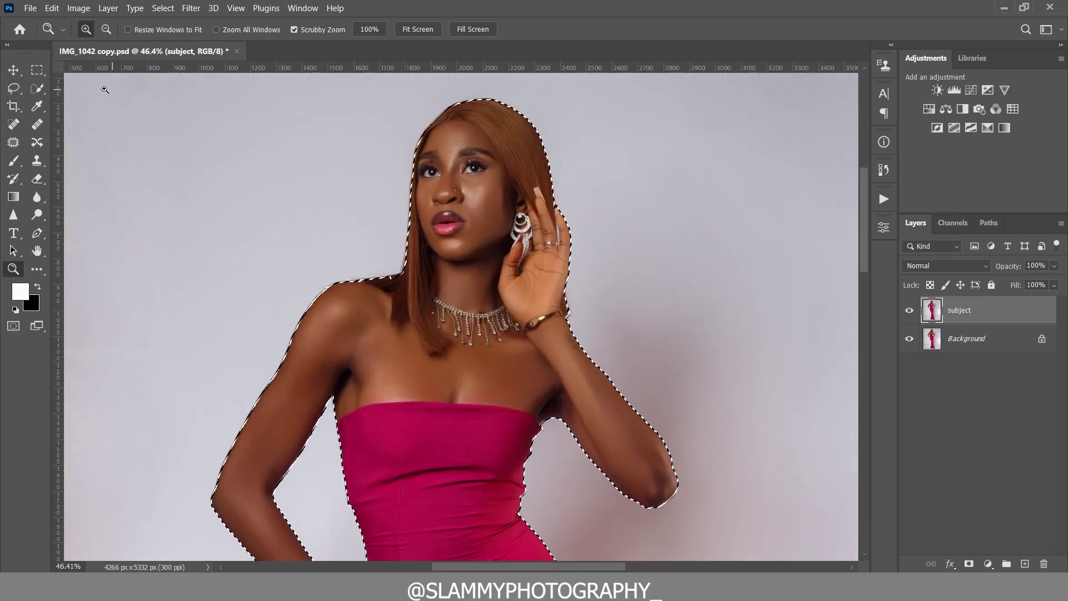
left_click(38, 88)
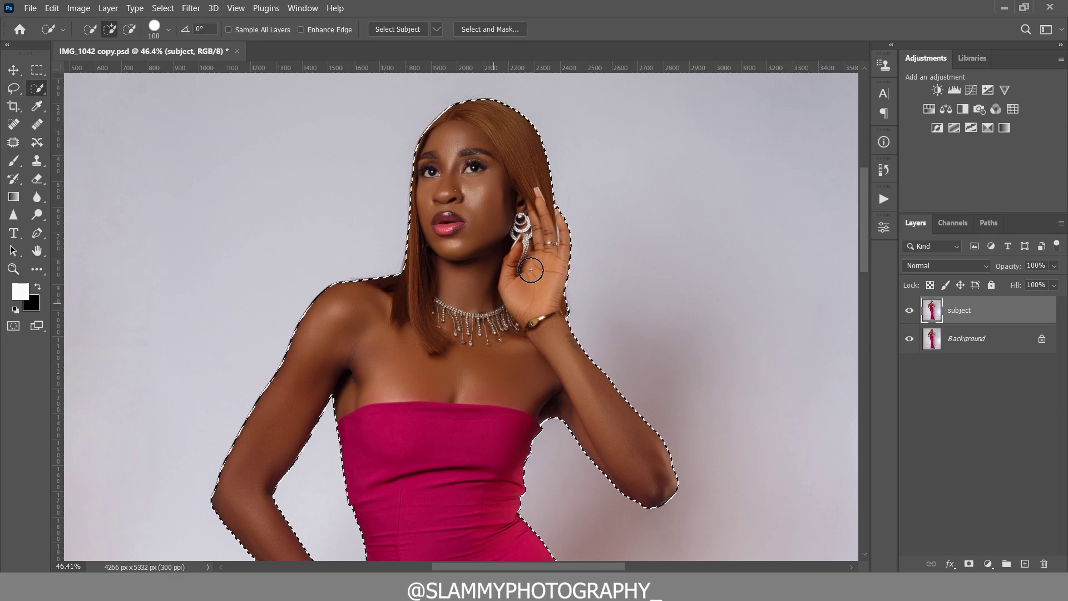
left_click_drag(436, 396, 422, 174)
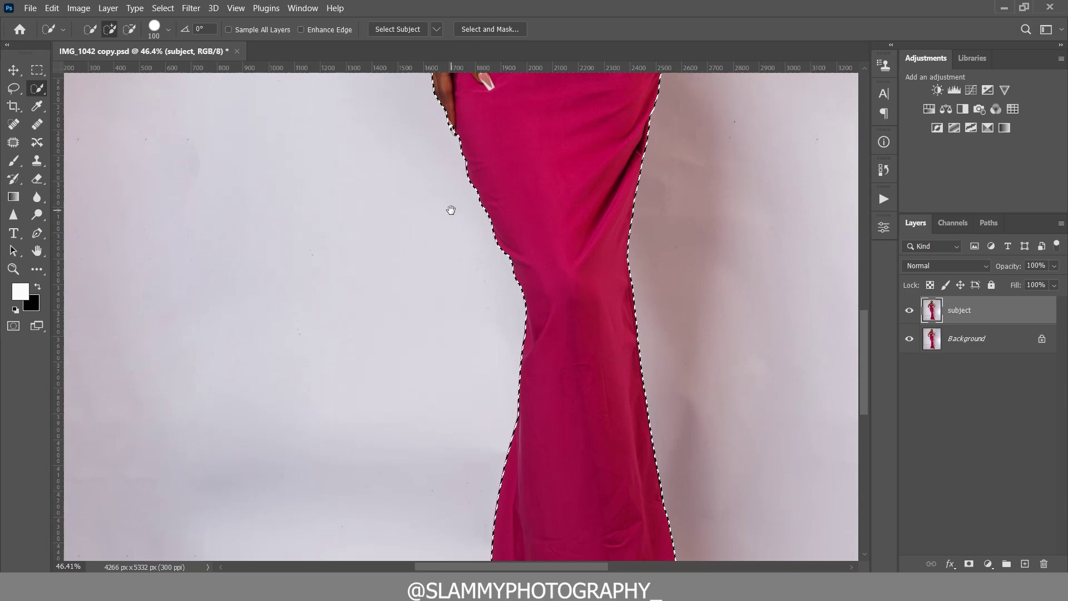
left_click_drag(451, 210, 447, 71)
left_click_drag(446, 296, 436, 241)
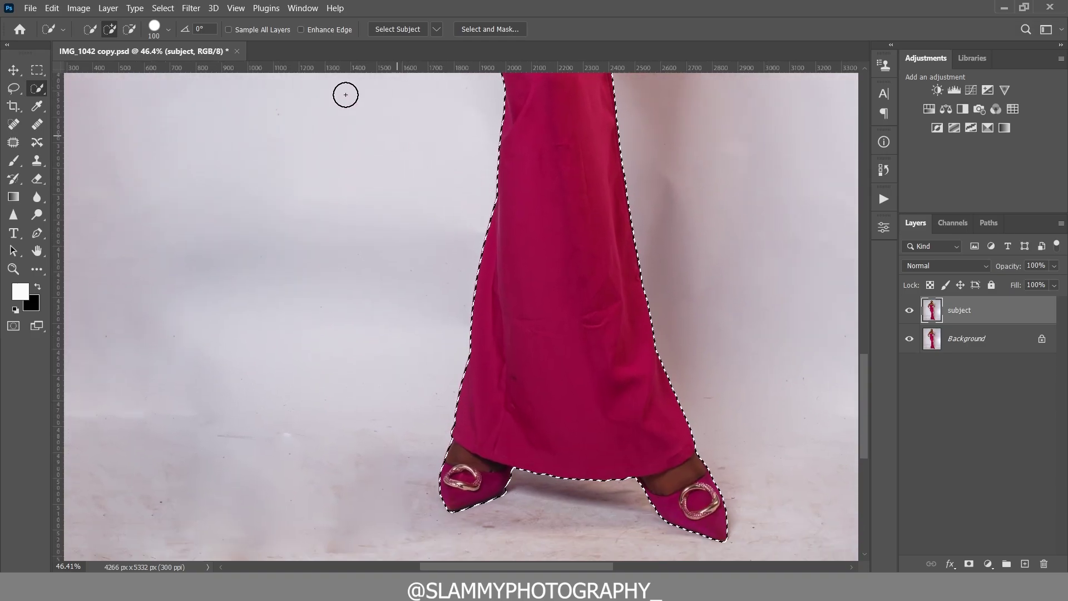
Add a layer mask to the subject layer from the selection of the woman
left_click(236, 7)
left_click(295, 129)
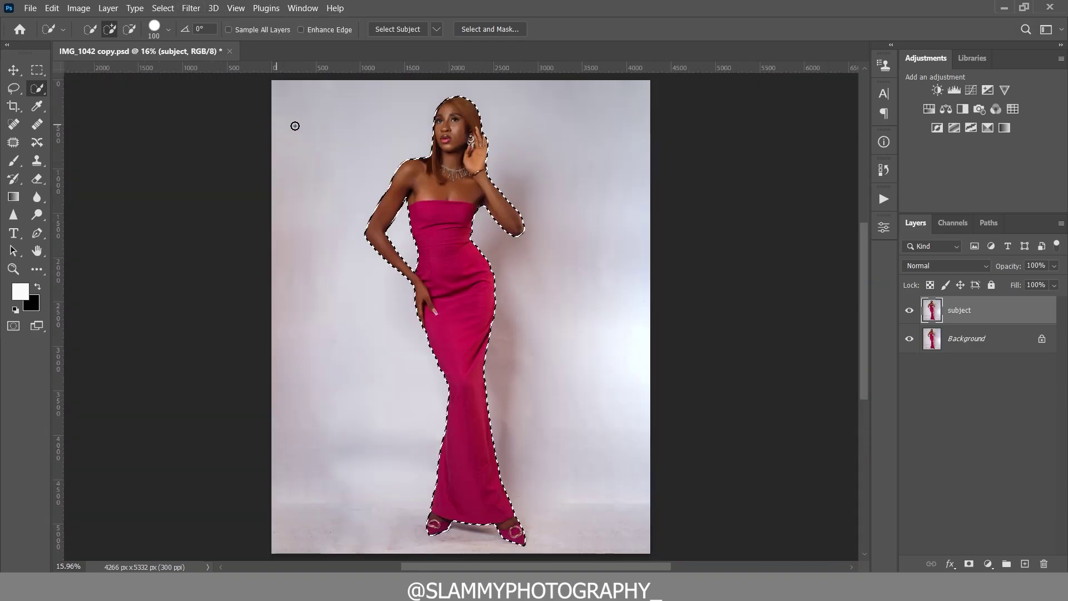
left_click(968, 563)
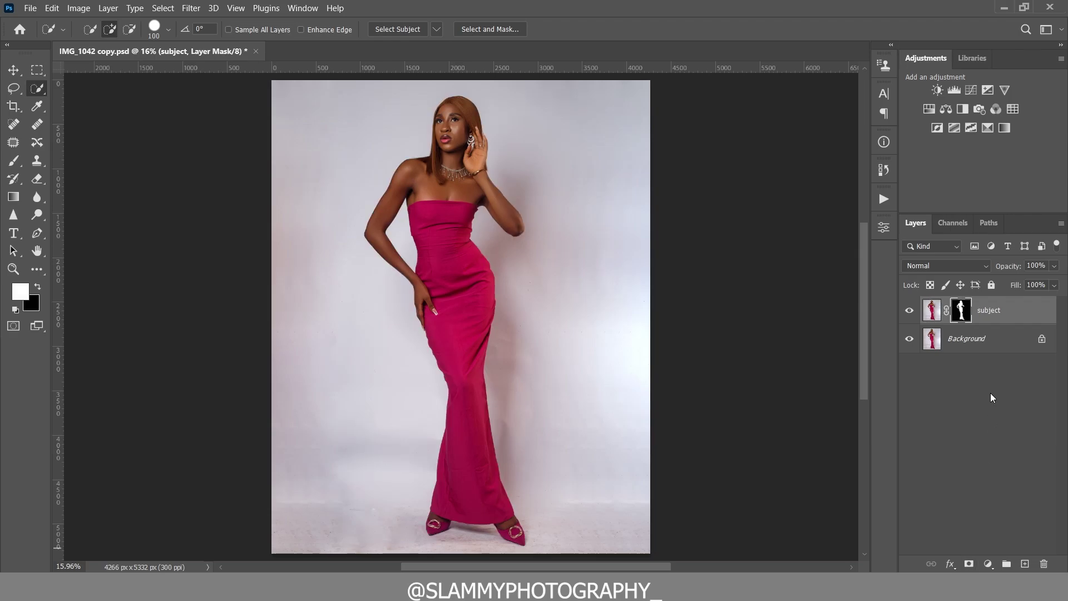
Target the Background layer with the Mixer Brush and set its Wet value to 100%
left_click(987, 339)
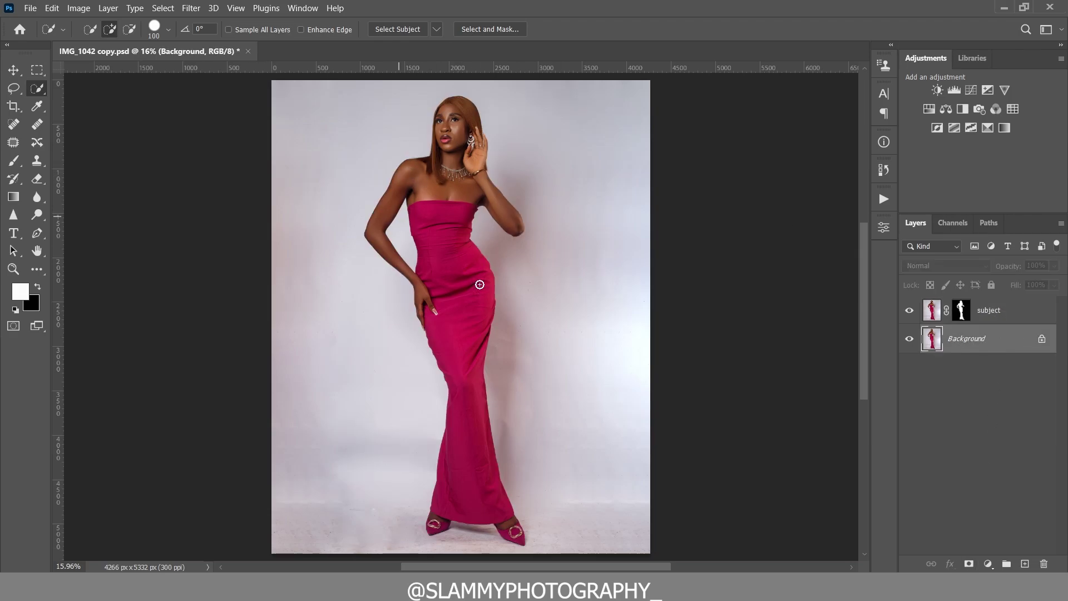
scroll(534, 407, "down", 1)
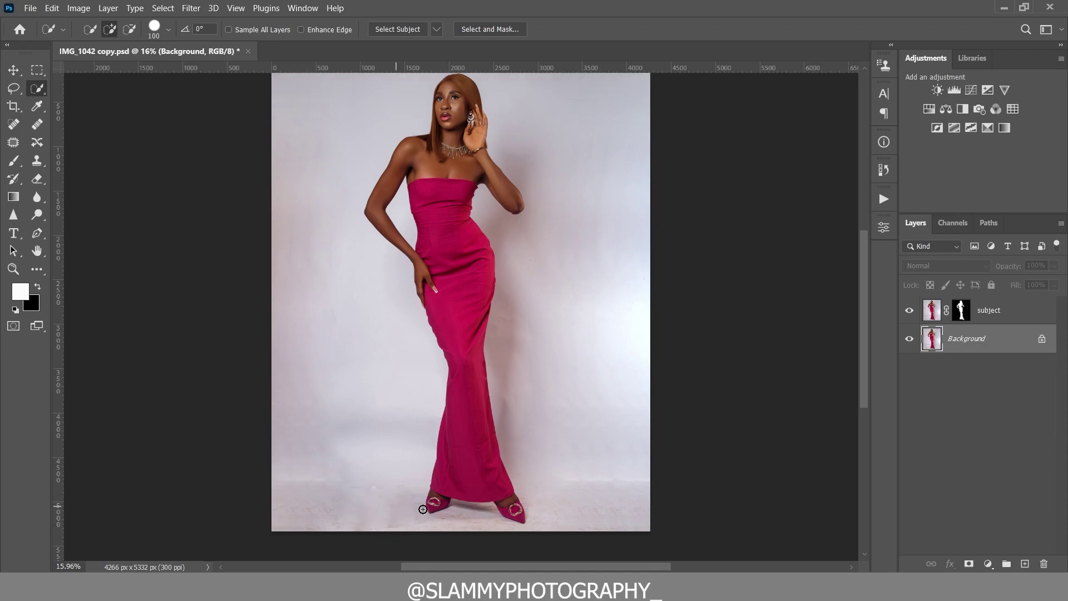
scroll(463, 513, "down", 1)
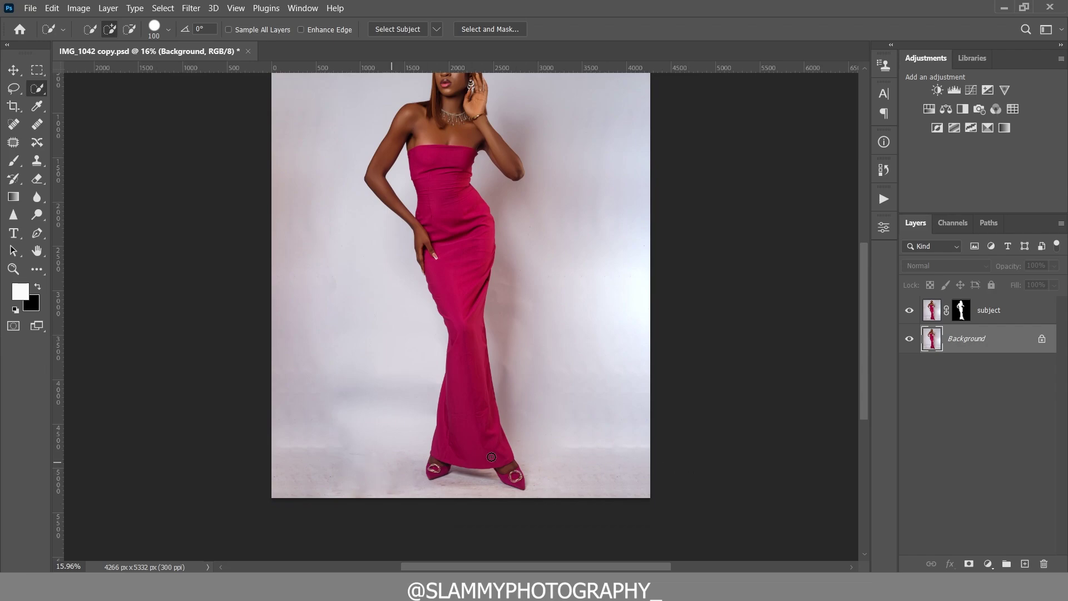
scroll(498, 360, "up", 3)
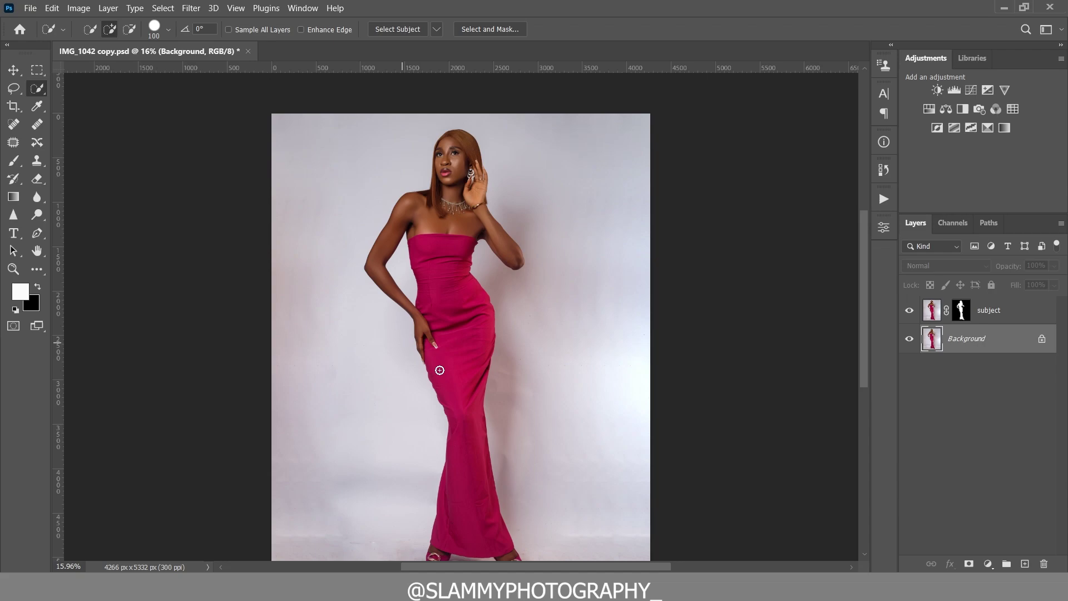
key("b")
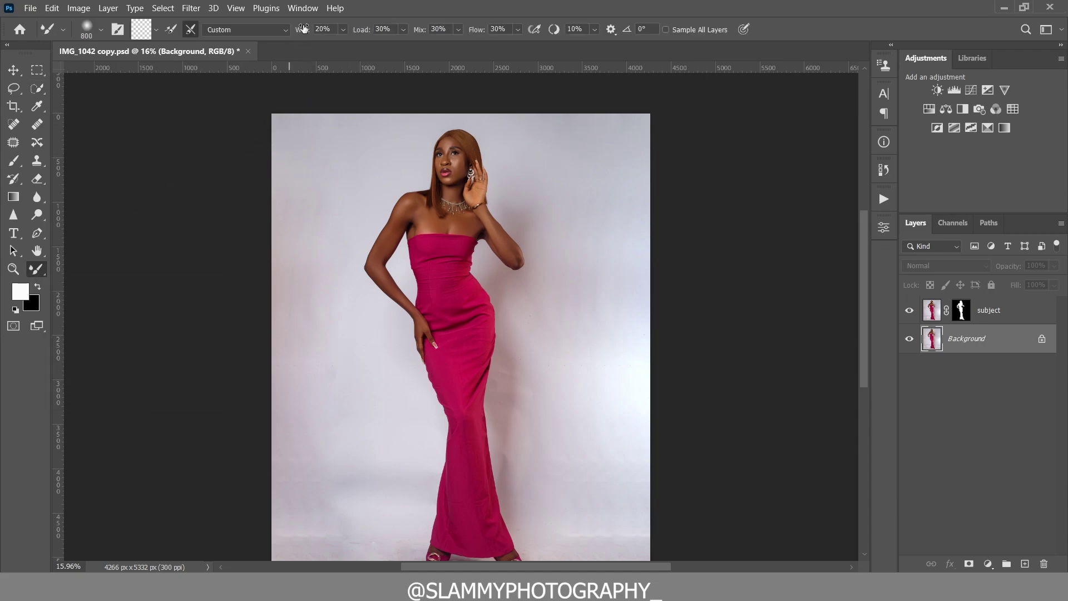
left_click_drag(303, 29, 364, 51)
scroll(448, 108, "down", 2)
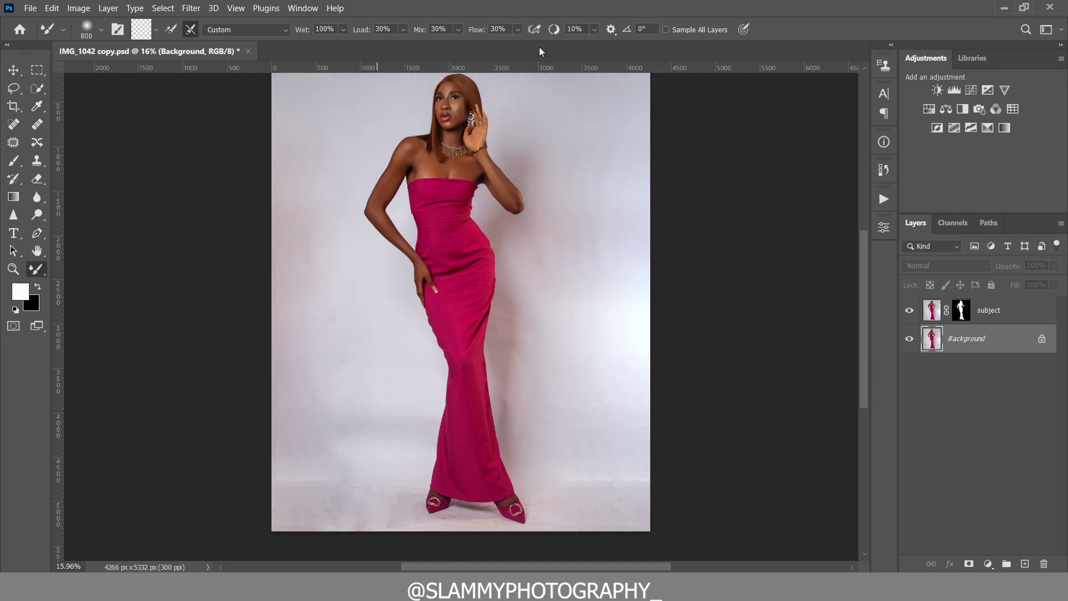
Blend the floor texture to the left of and between the shoes with the Mixer Brush, reducing the brush for tighter areas
key("bracketleft")
key("bracketleft")
key("bracketleft")
key("bracketleft")
key("bracketright")
key("bracketright")
mouse_move(402, 499)
left_mouse_down()
mouse_move(315, 501)
mouse_move(374, 515)
mouse_move(267, 507)
mouse_move(389, 531)
mouse_move(469, 515)
mouse_move(444, 512)
mouse_move(488, 520)
left_mouse_up()
key("bracketleft")
key("bracketleft")
key("bracketleft")
key("bracketleft")
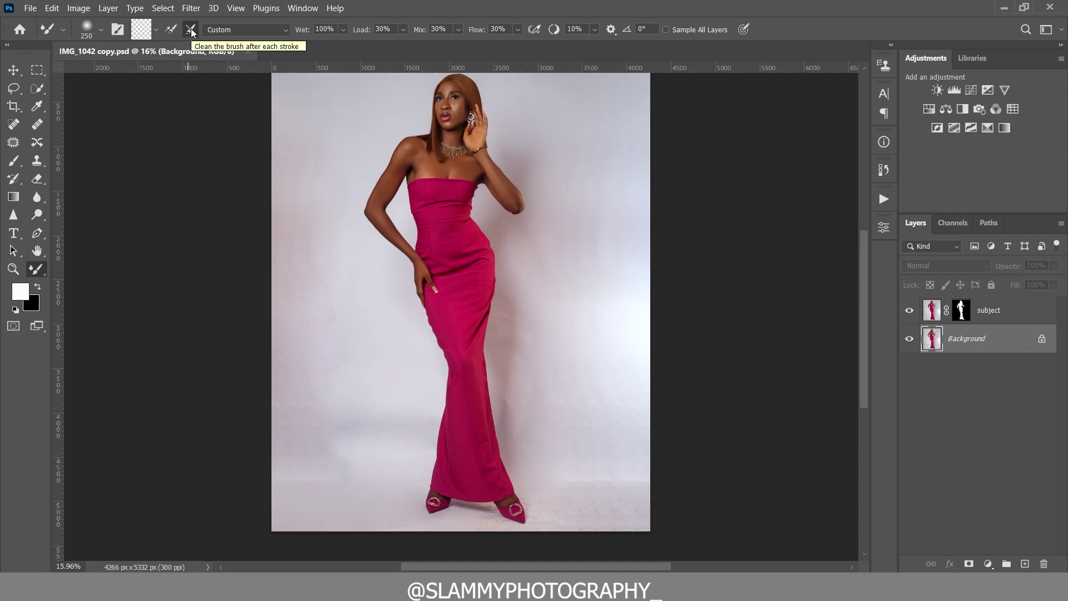
Smooth the floor below and to the right of the shoes with the Mixer Brush, enlarging it to 700
key("bracketright")
key("bracketright")
key("bracketright")
key("bracketright")
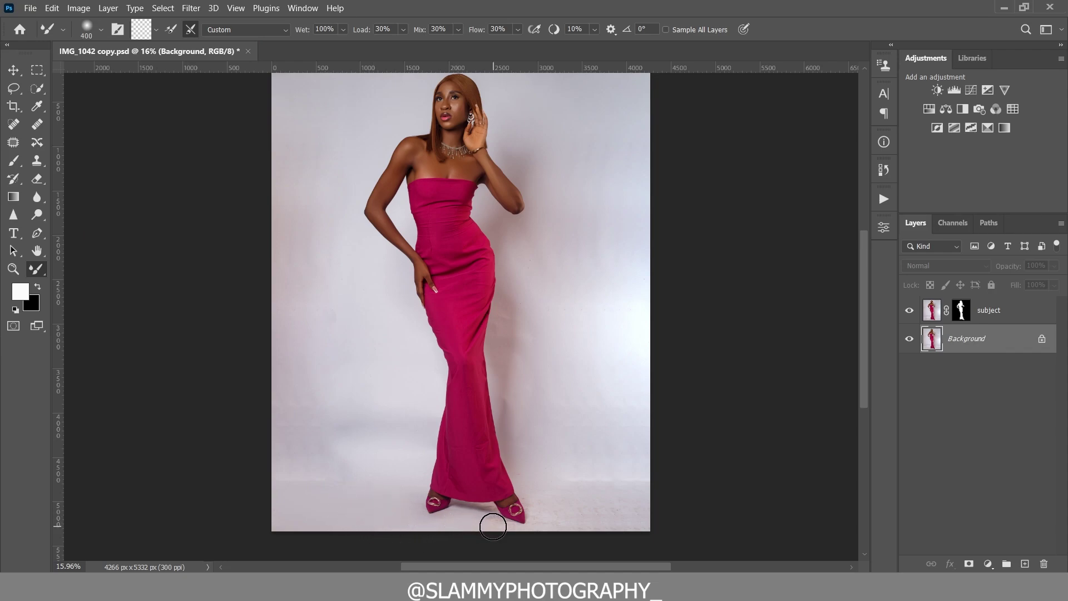
key("bracketleft")
key("bracketright")
key("bracketright")
key("bracketright")
key("bracketright")
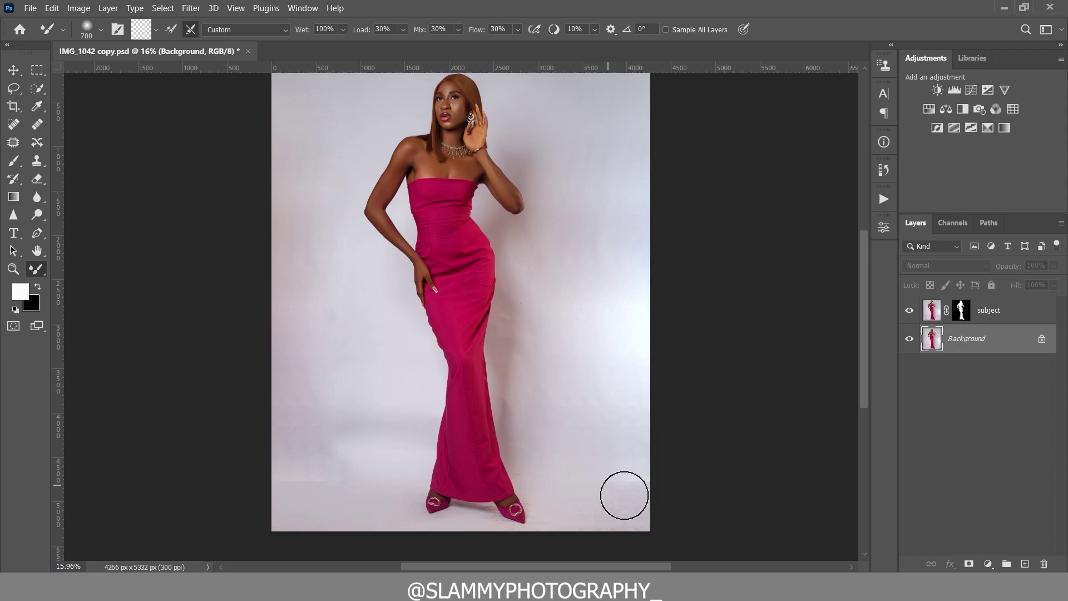
Smooth the shadow and backdrop on both sides of the woman with the Mixer Brush at sizes 800 to 1000
key("bracketright")
left_click(519, 412, "alt")
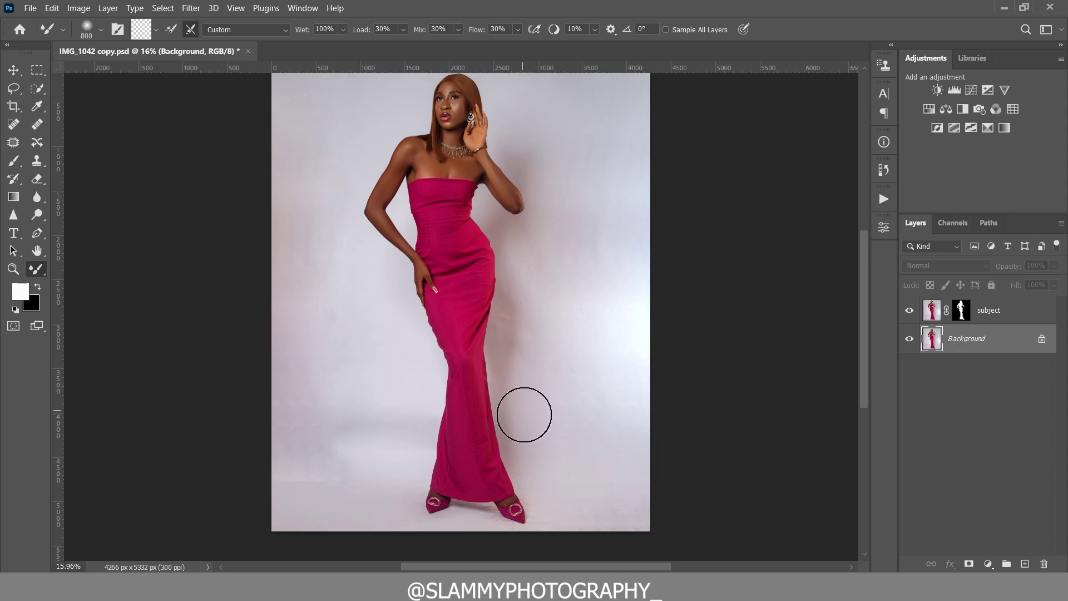
left_click_drag(538, 290, 531, 351)
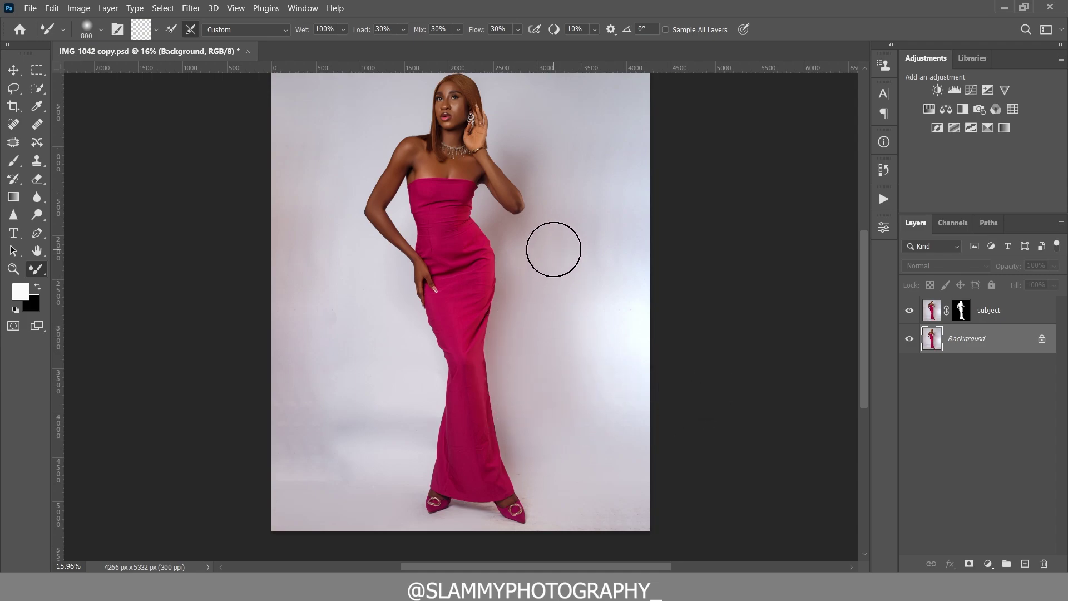
left_click_drag(627, 396, 633, 221)
key("bracketright")
key("bracketright")
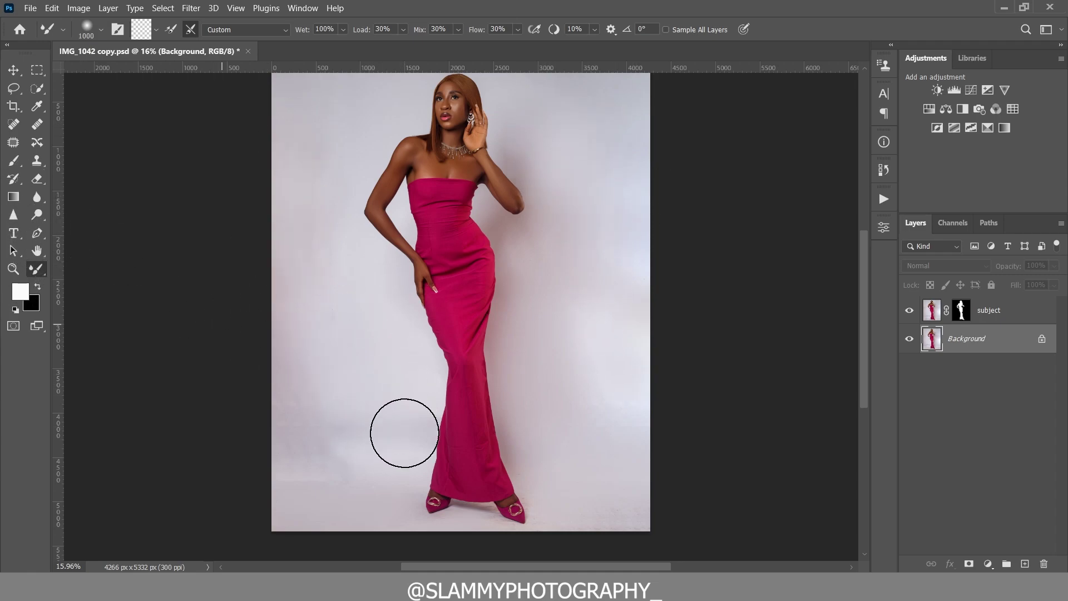
Blend the remaining floor marks close around the shoes with a small Mixer Brush, up to size 175
left_click(13, 269)
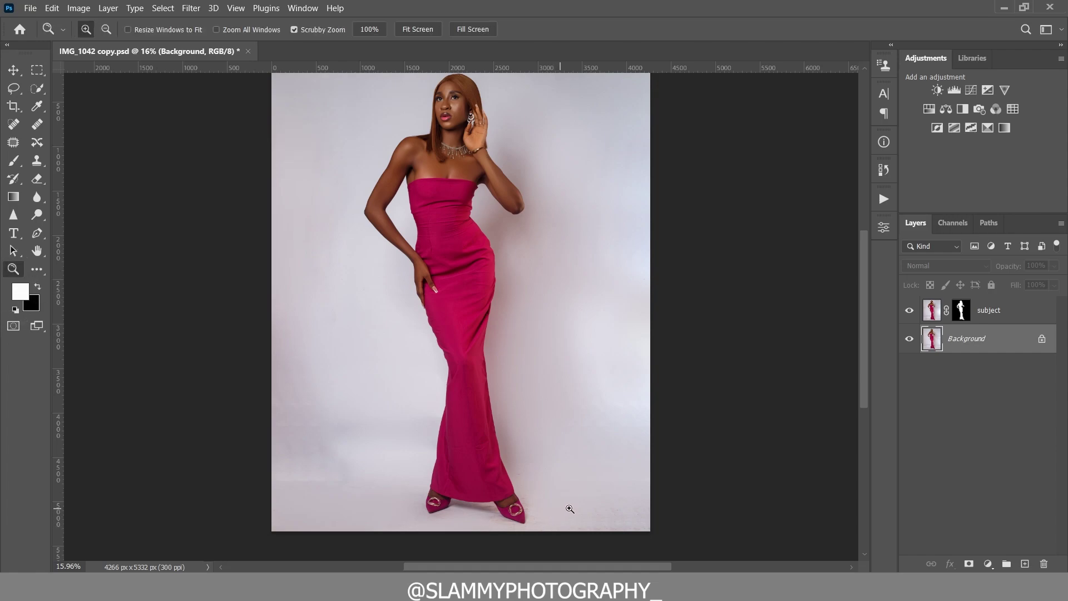
left_click_drag(569, 509, 586, 502)
key("b")
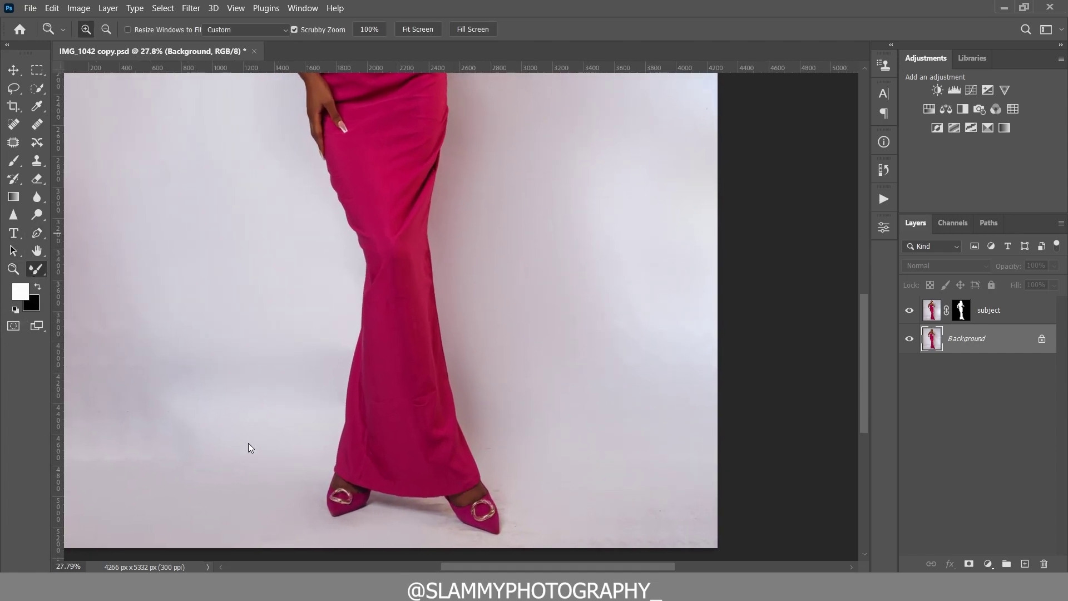
key("bracketleft")
key("bracketleft")
key("bracketleft")
key("bracketleft")
key("bracketleft")
key("bracketleft")
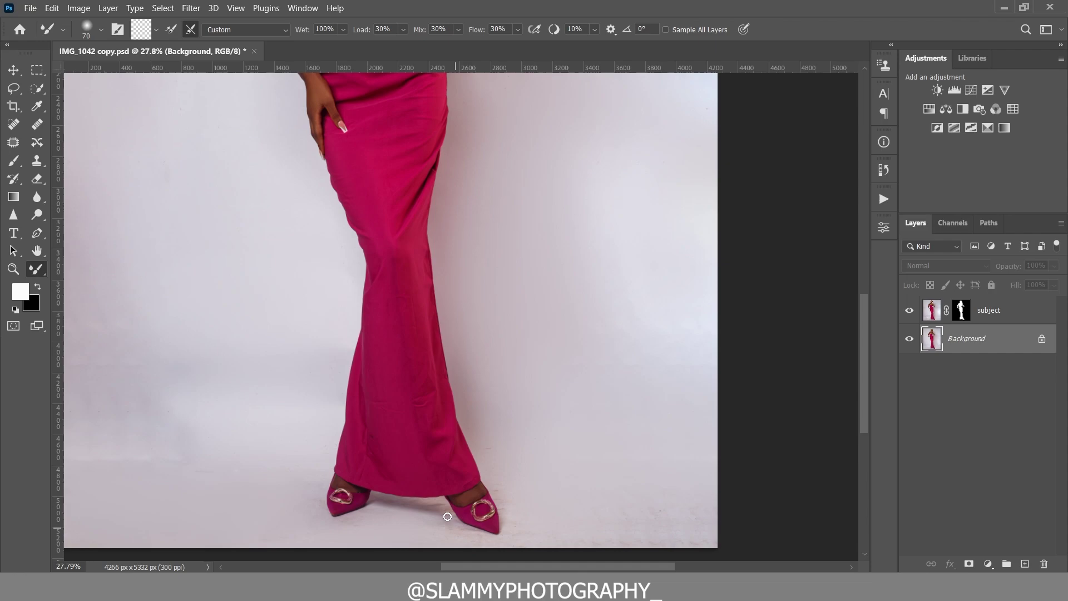
key("bracketright")
key("bracketright")
key("bracketright")
key("bracketright")
left_click(422, 505, "alt")
left_click(507, 544)
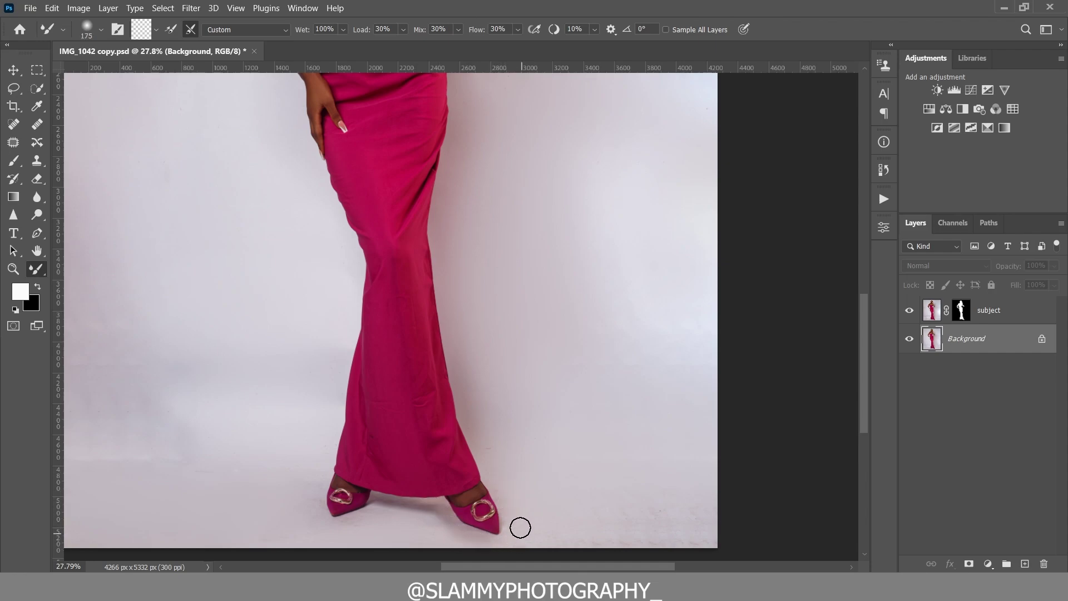
scroll(513, 546, "left", 4)
scroll(478, 541, "right", 4)
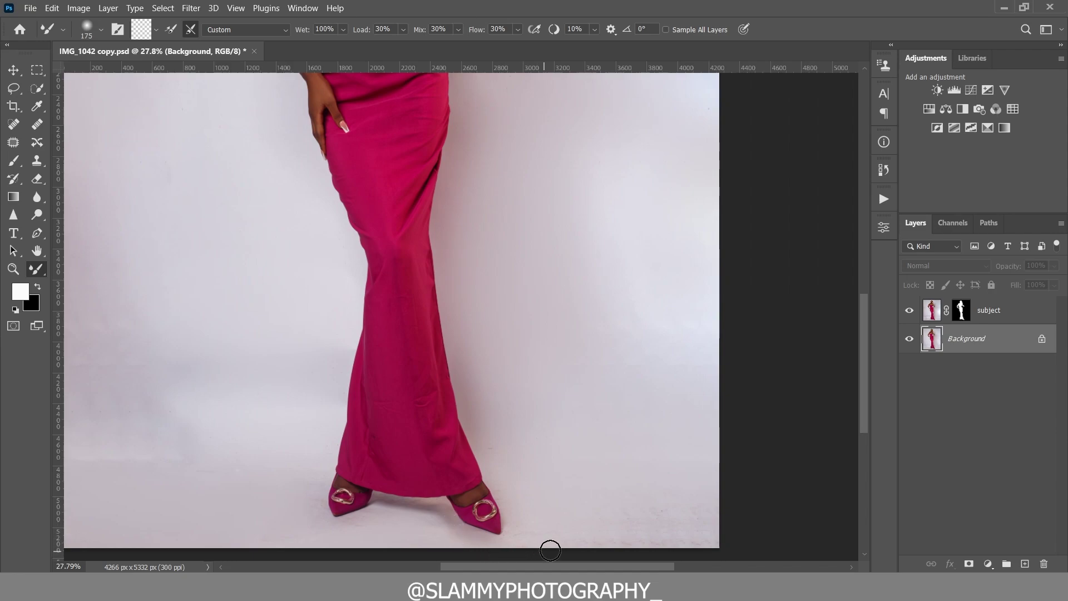
Add a Black & White adjustment above the Background layer and apply the Maximum White preset
left_click(988, 563)
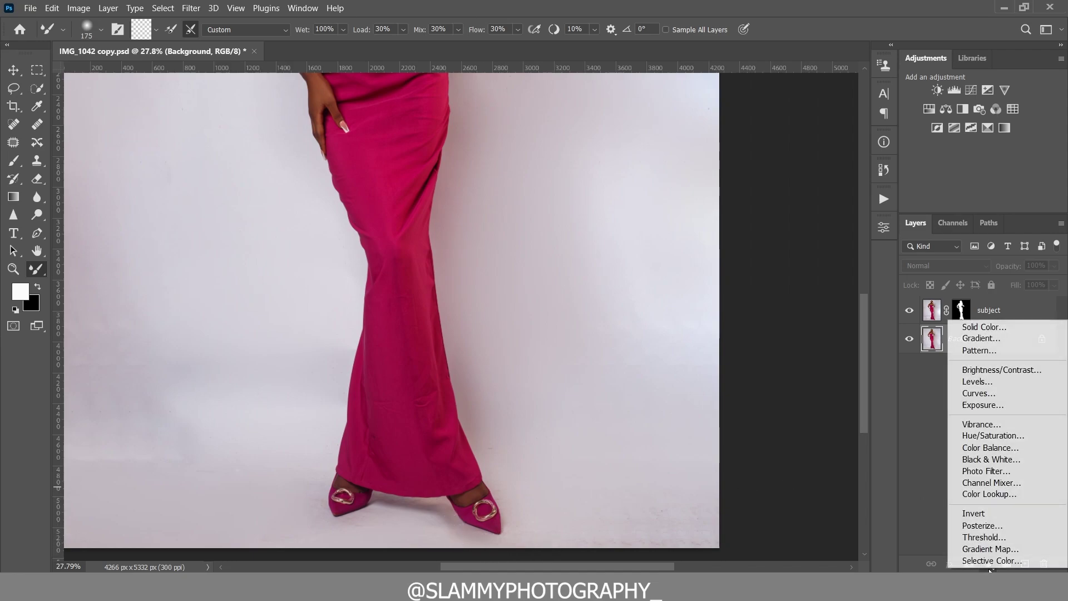
left_click(986, 458)
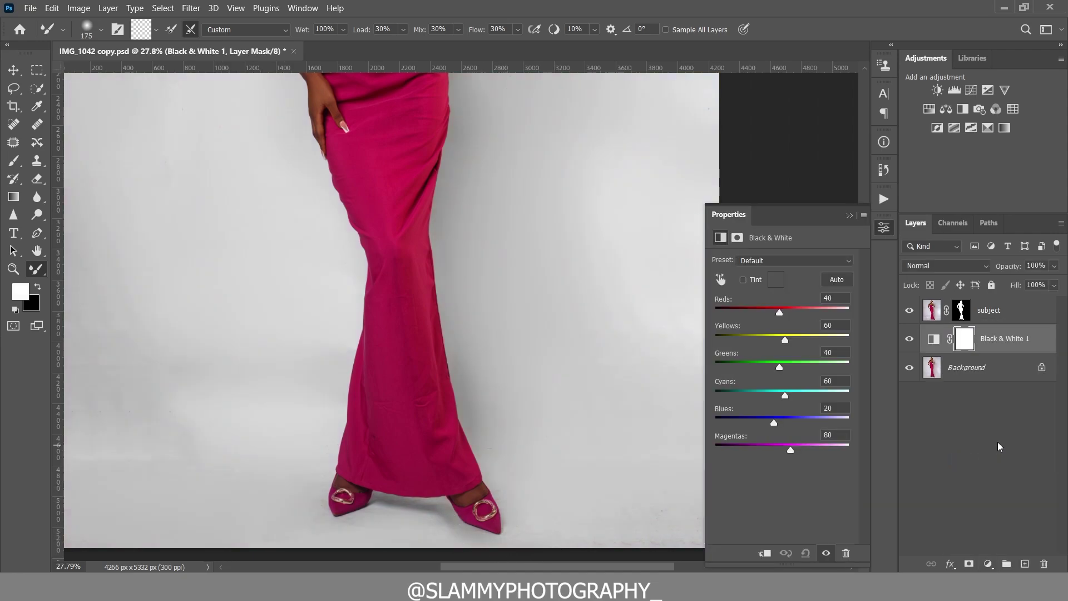
left_click(737, 261)
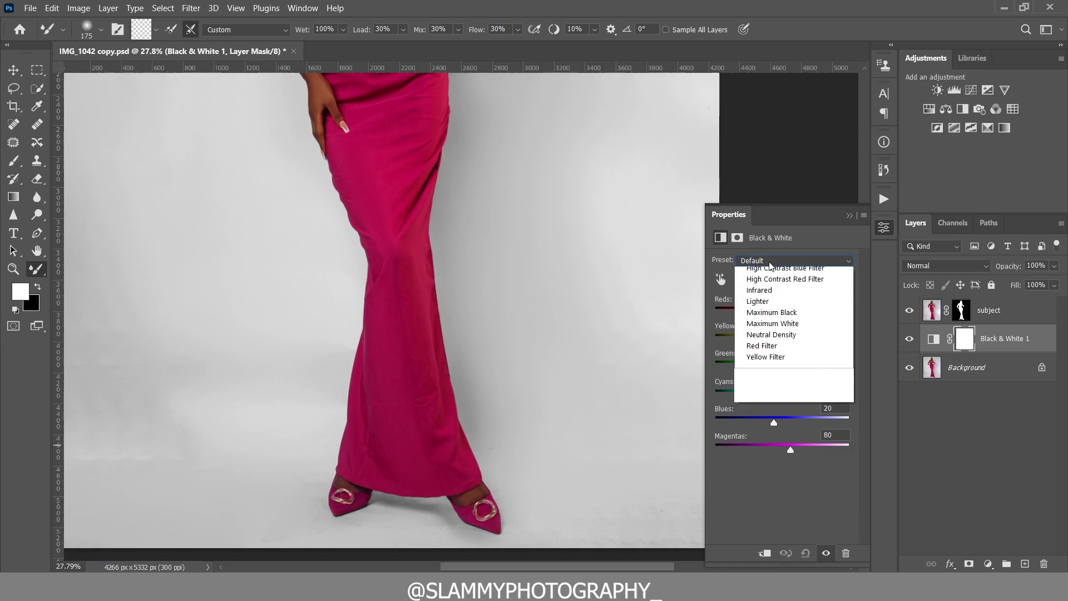
left_click(785, 381)
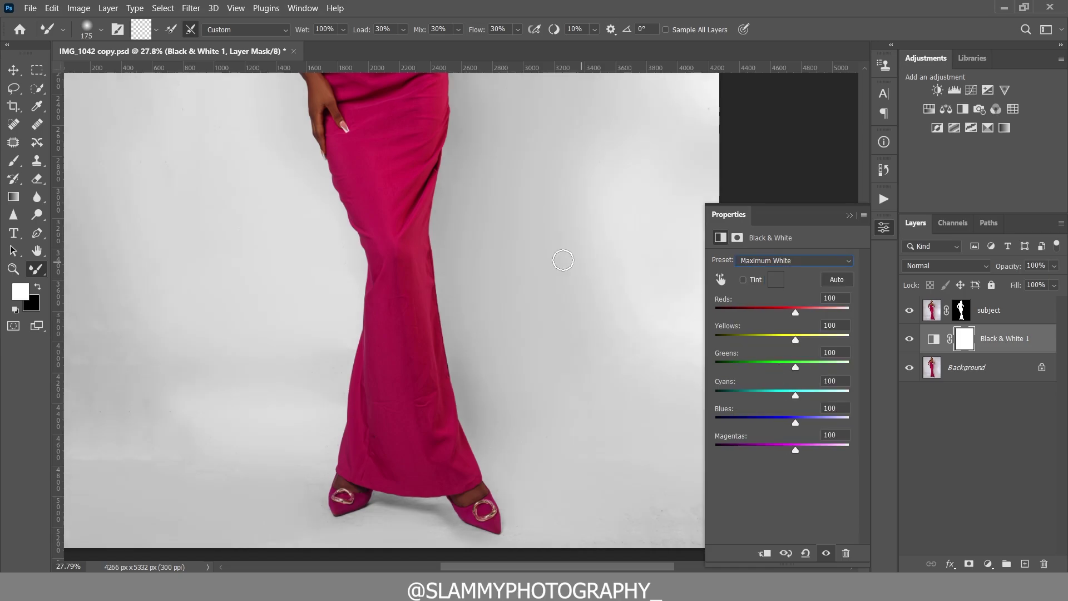
Compare the whole image with its opening snapshot in the history and return to the latest state
left_click(236, 8)
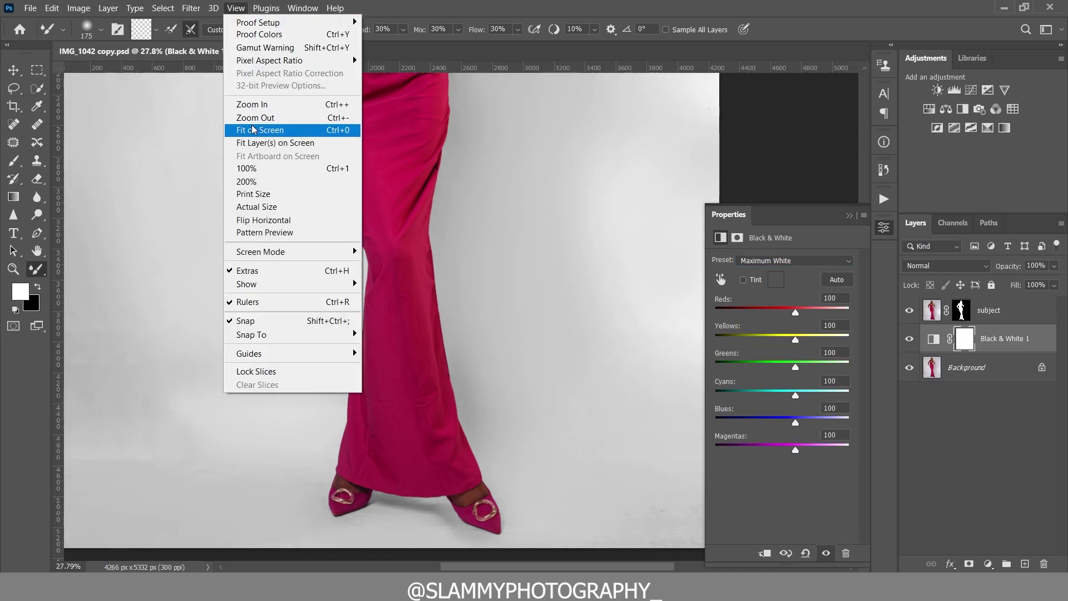
left_click(257, 131)
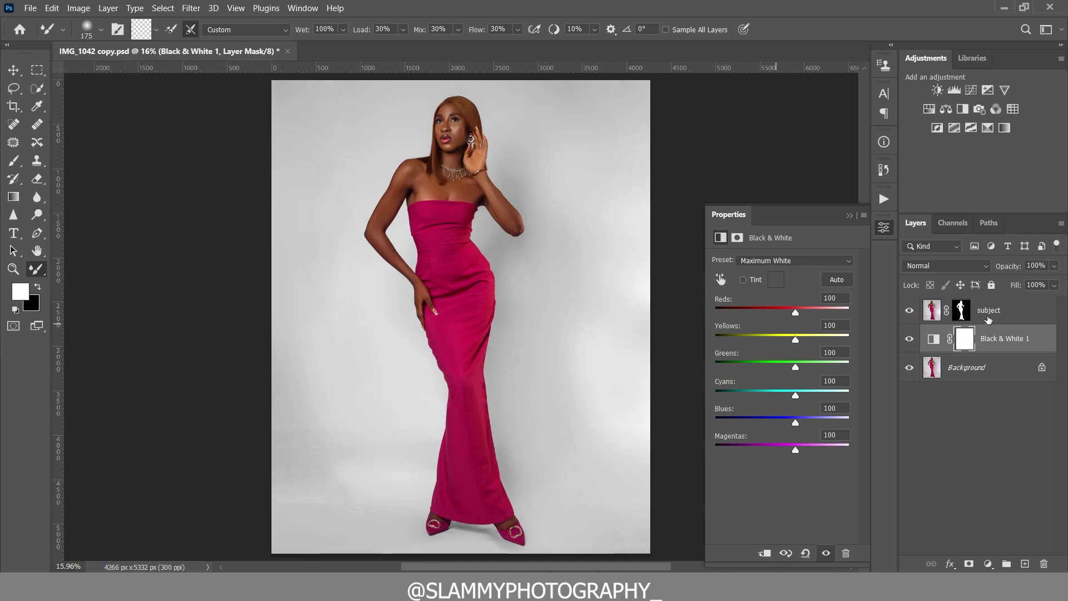
left_click(987, 316)
left_click(881, 175)
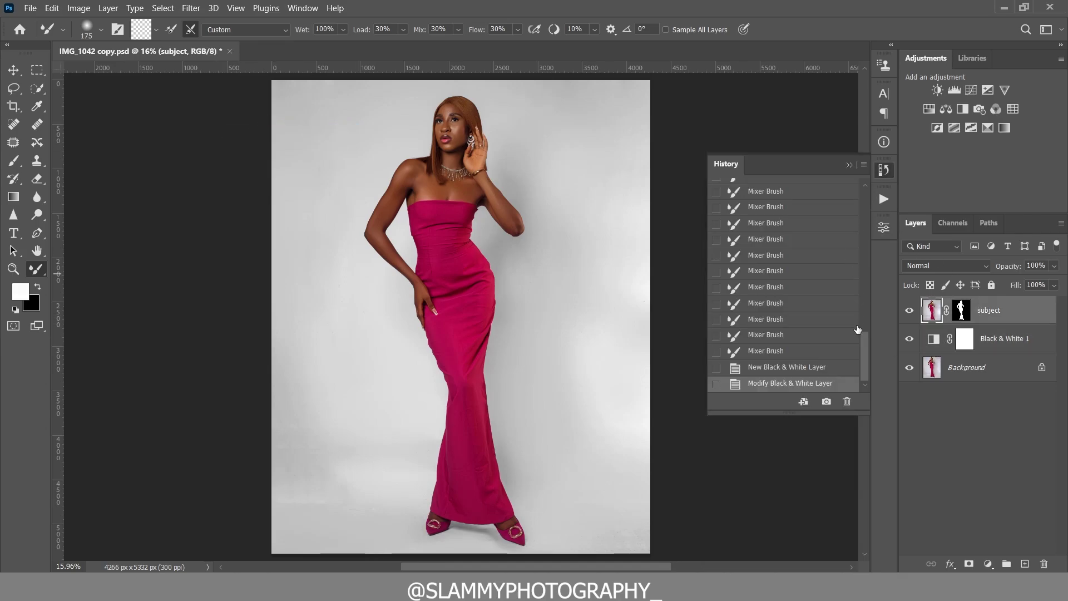
scroll(858, 329, "up", 15)
left_click(815, 190)
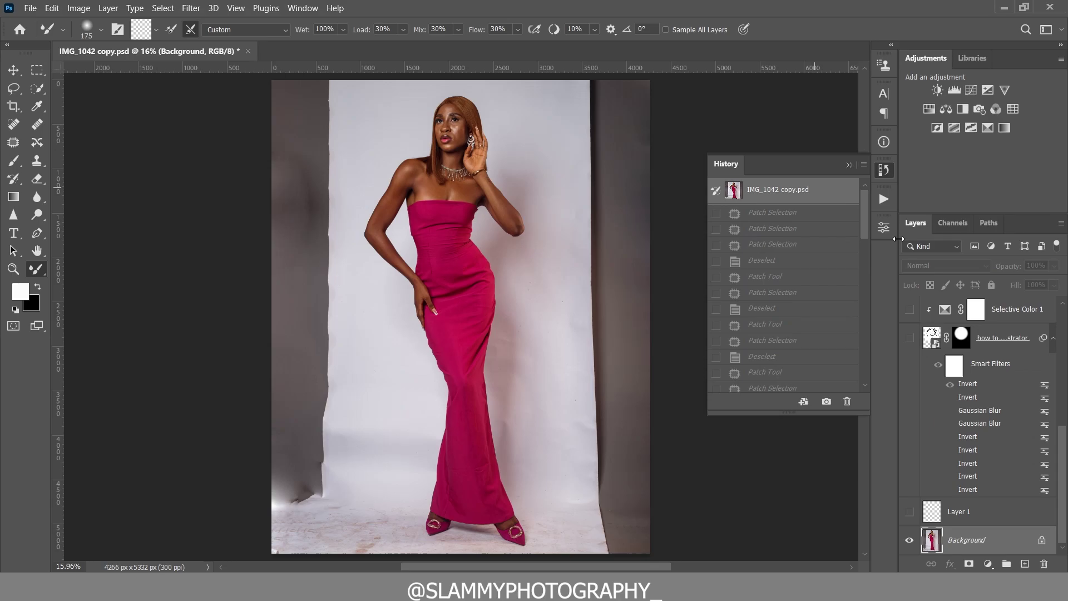
left_click_drag(864, 226, 865, 412)
left_click(792, 383)
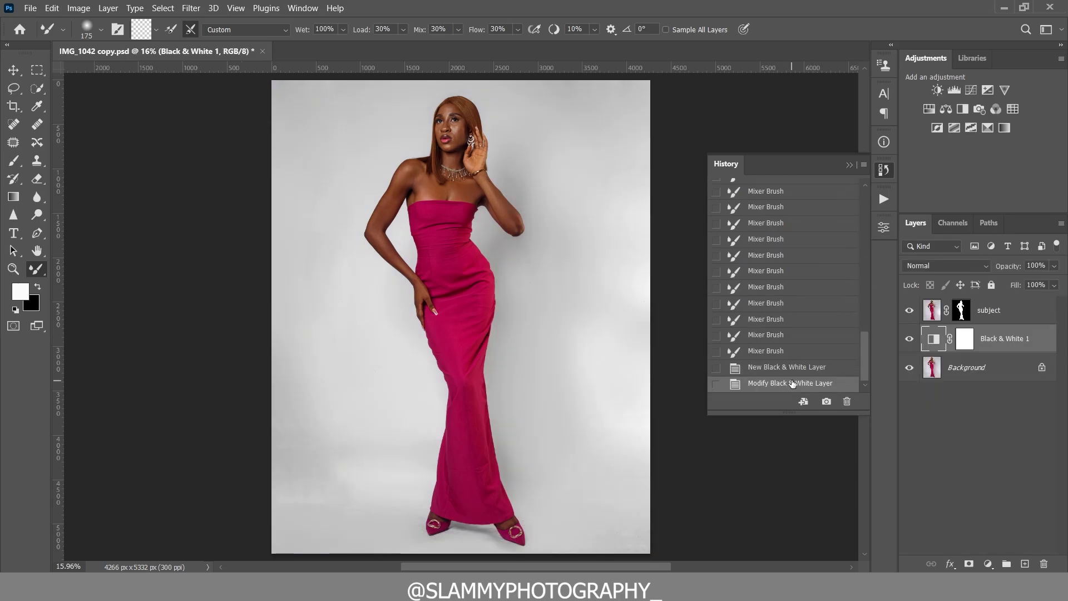
Compare the woman's face close up between an earlier history state and the latest one
left_click(235, 7)
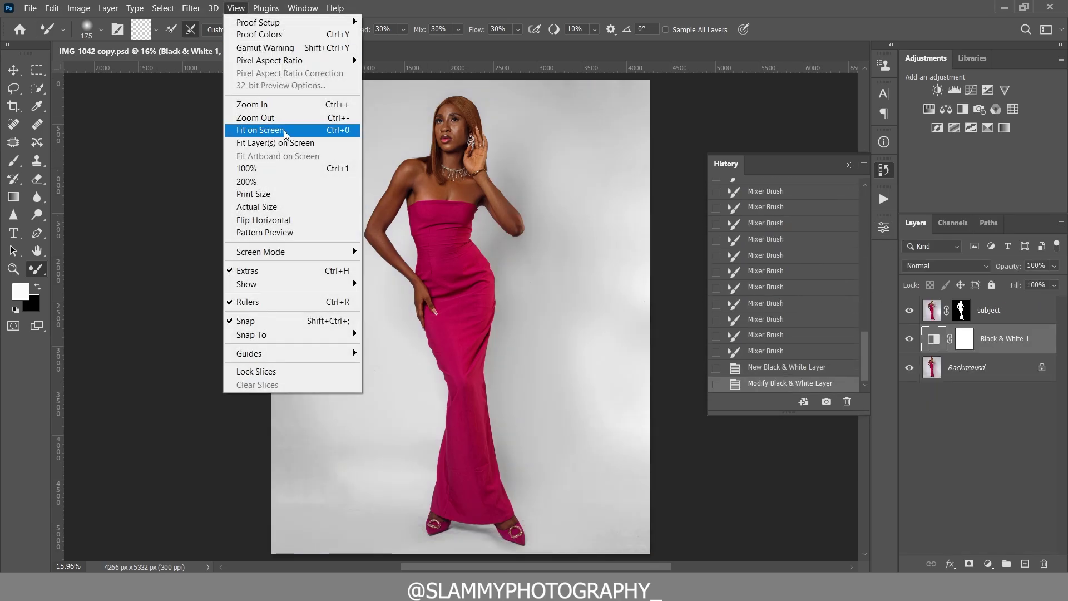
left_click(262, 130)
left_click(13, 268)
left_click_drag(405, 107, 525, 203)
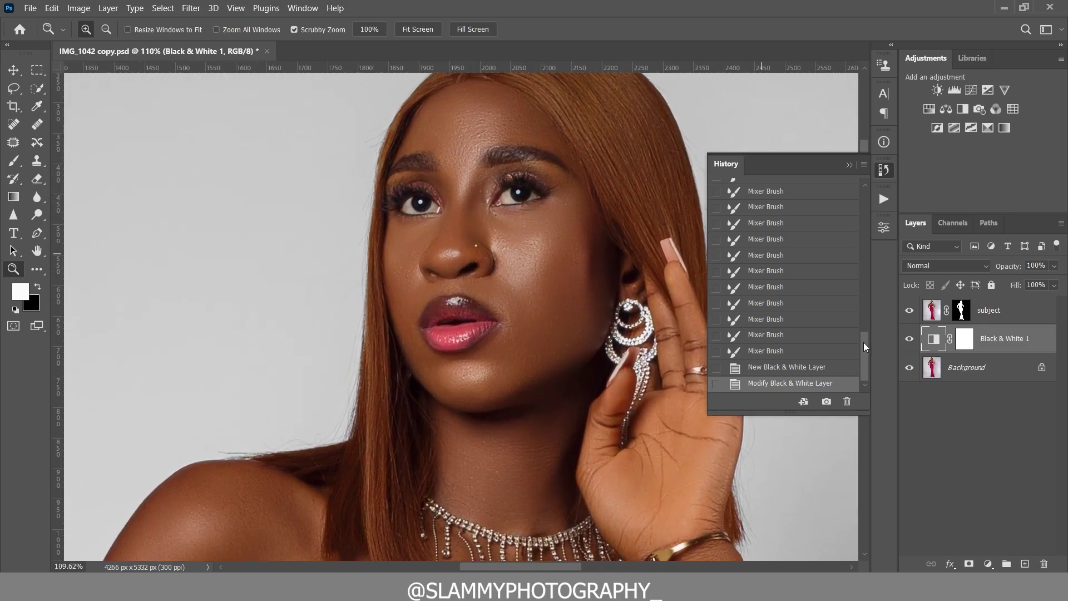
mouse_move(865, 346)
left_mouse_down()
mouse_move(864, 203)
mouse_move(864, 361)
left_mouse_up()
left_click(811, 199)
left_click(790, 382)
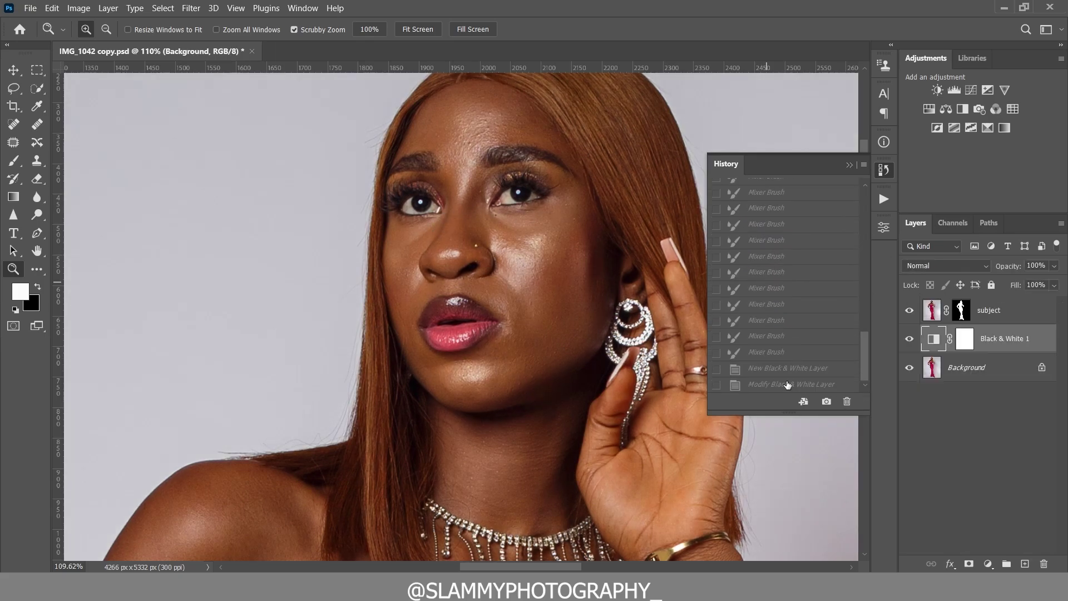
View the autoFix FS retouching action in the action list and make the subject layer active
left_click(883, 199)
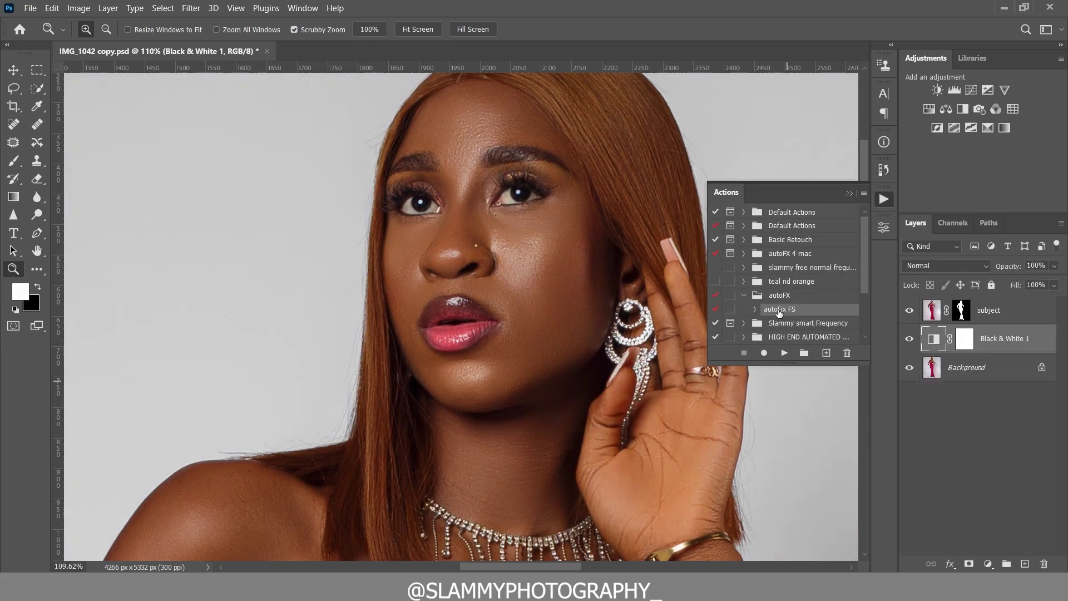
left_click(223, 9)
left_click(262, 125)
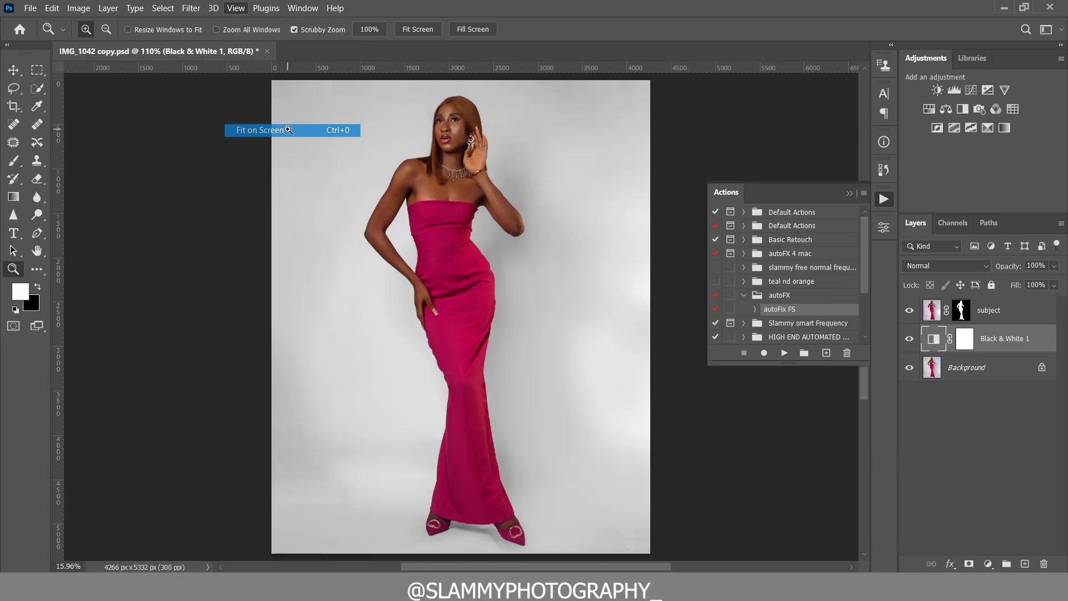
left_click(979, 322)
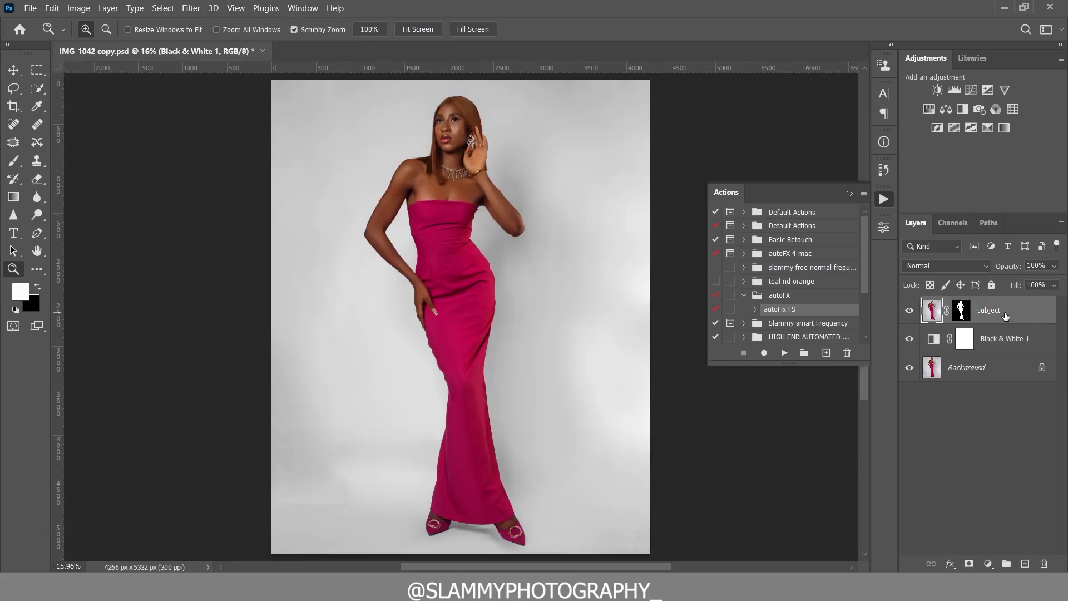
left_click(848, 193)
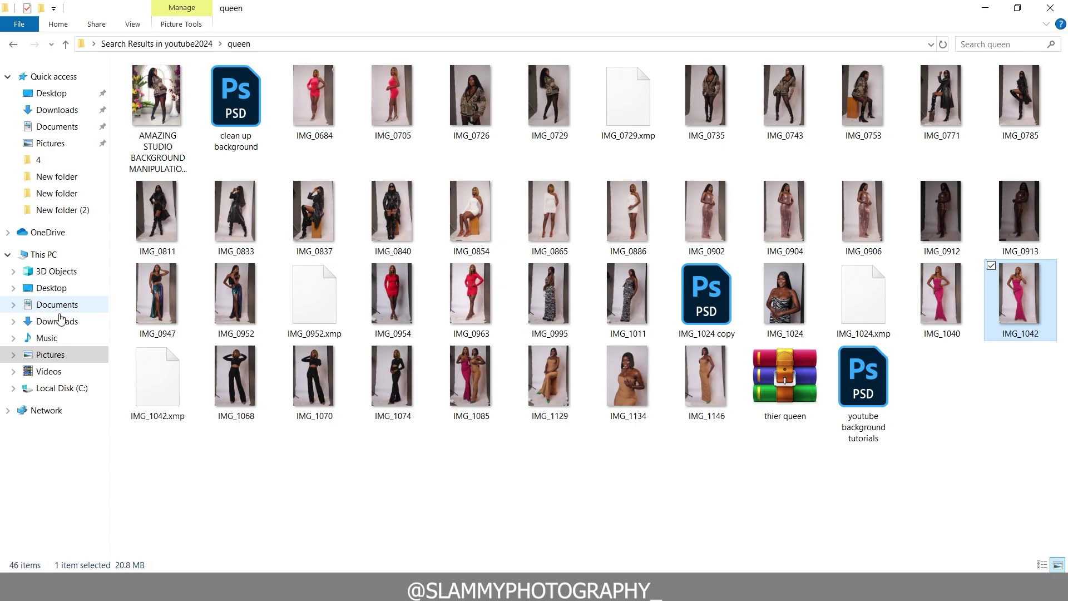
Place the twistedcreative 1 mandala image from the Downloads folder into the portrait document as a new layer
left_click(61, 310)
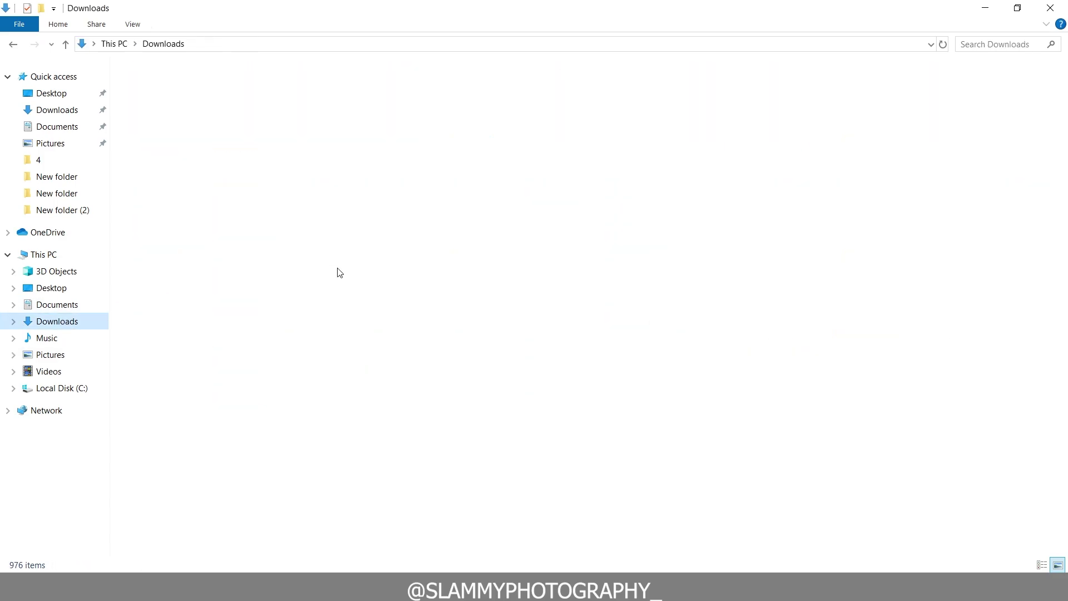
left_click(1028, 249)
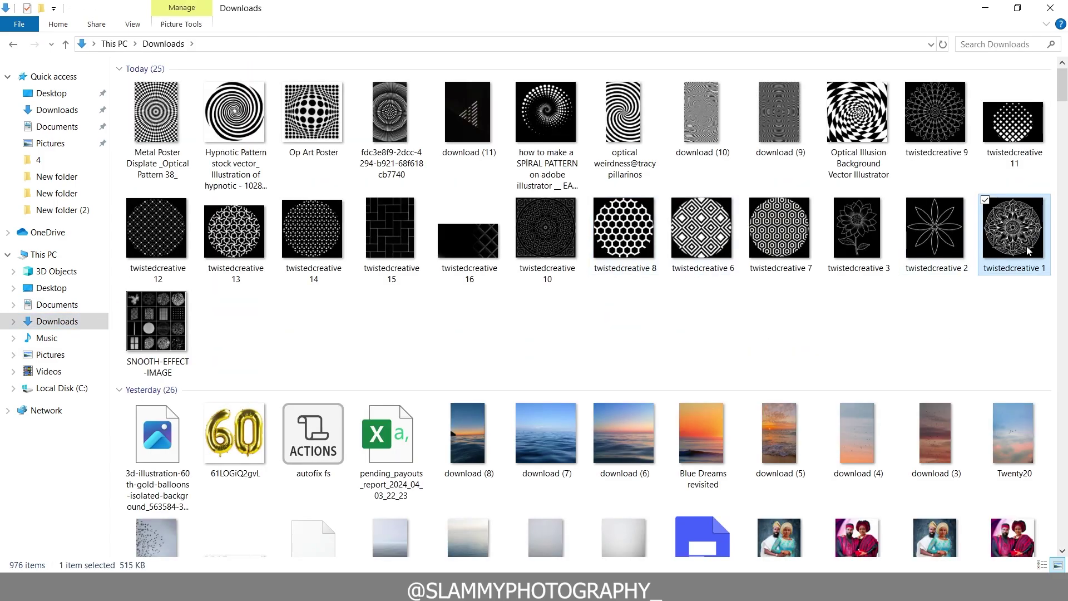
left_click_drag(1018, 243, 292, 536)
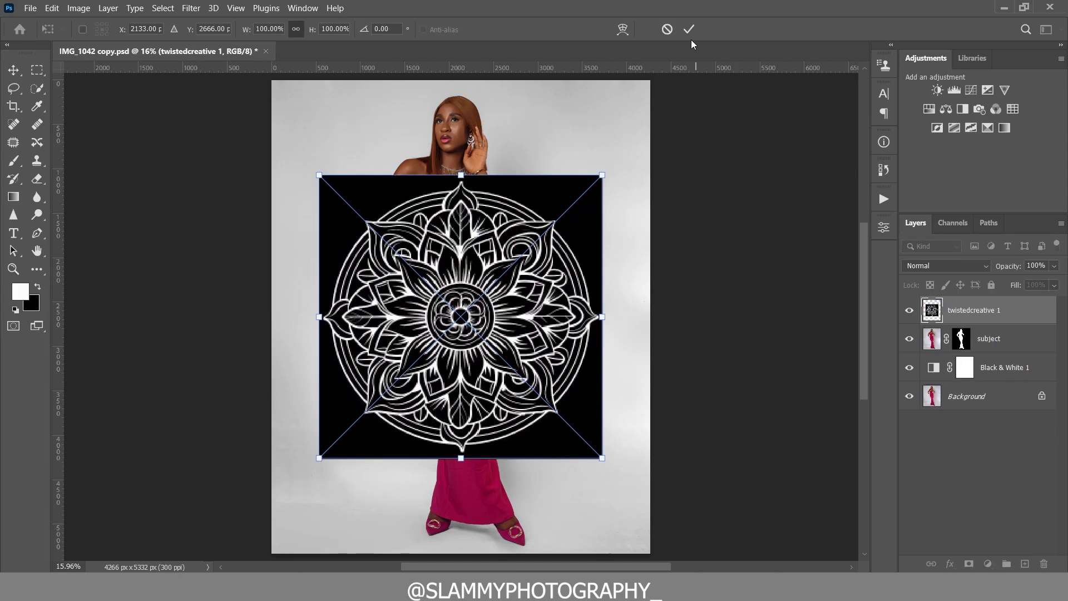
left_click(690, 35)
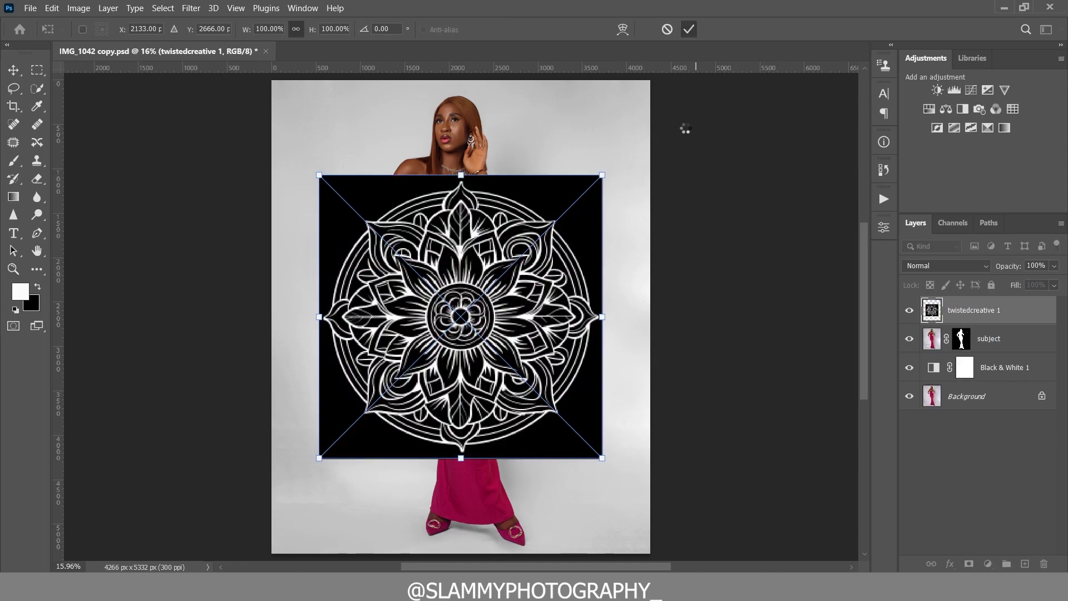
Load the twistedcreative 1 layer's outline as a selection, copy the mandala artwork and deselect
left_click(932, 311, "ctrl")
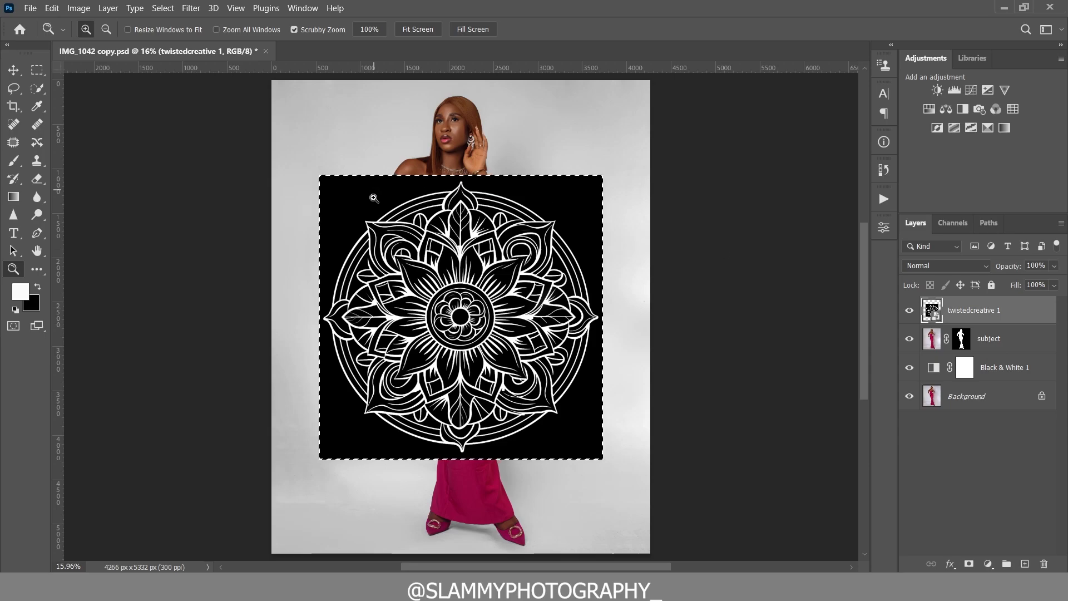
left_click(53, 9)
left_click(100, 100)
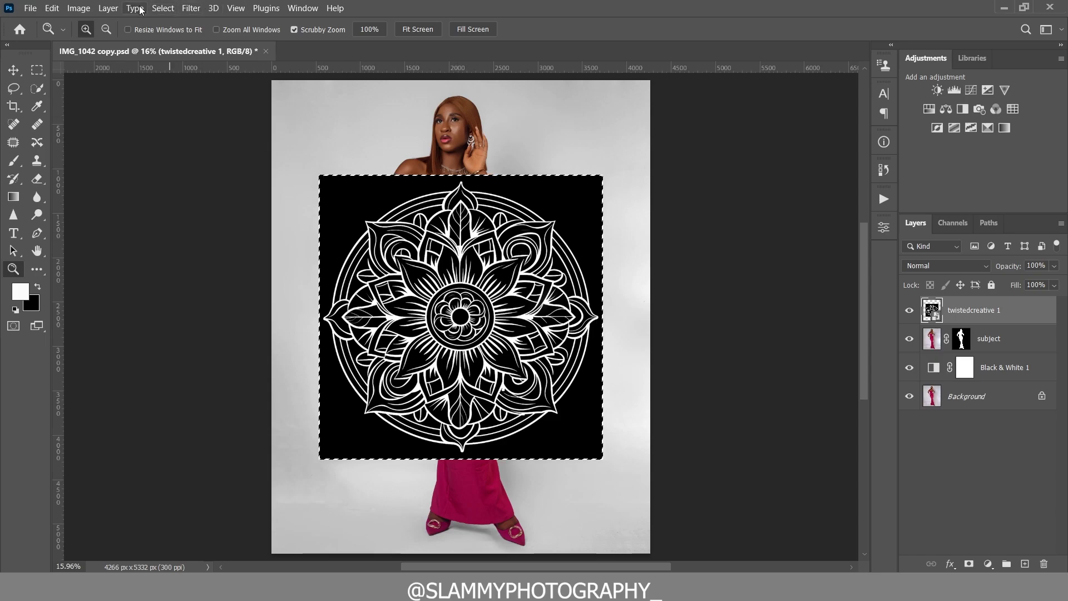
left_click(163, 8)
left_click(189, 35)
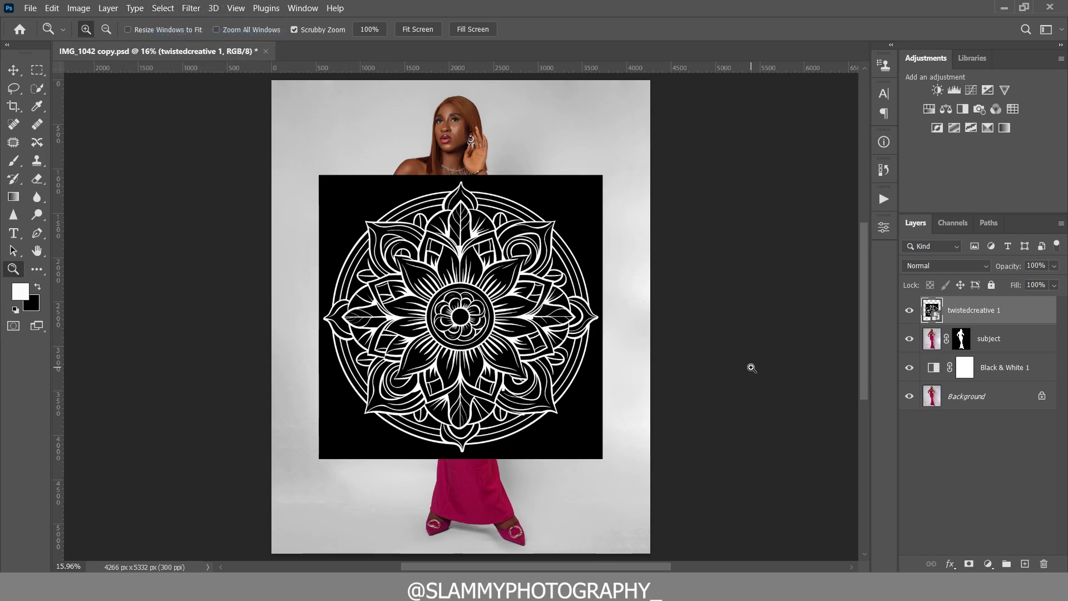
Add a new empty layer above twistedcreative 1 and name it ground floor design
left_click(1024, 563)
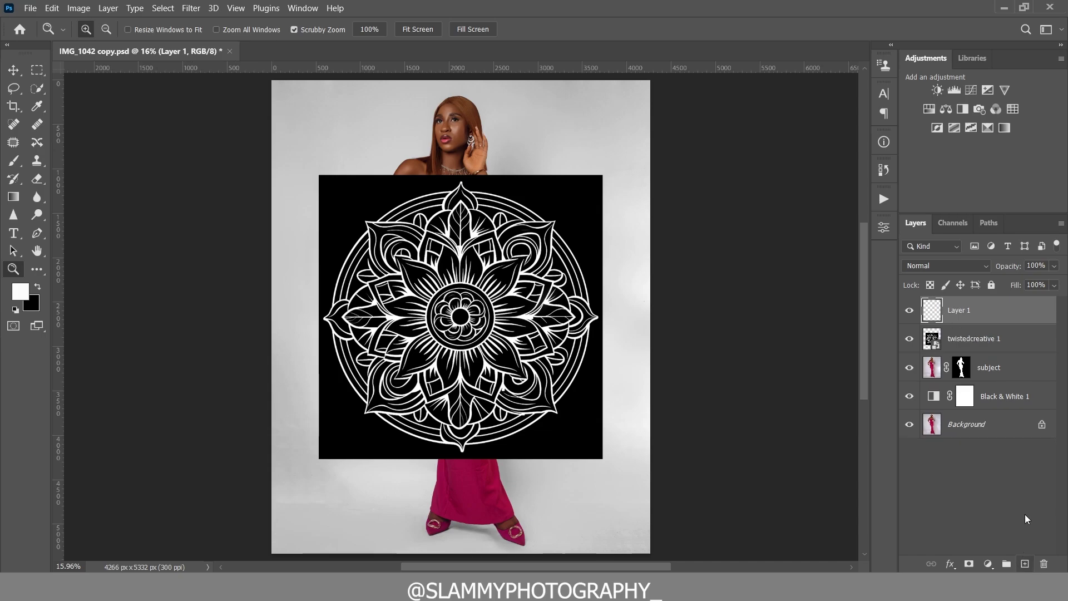
double_click(957, 311)
type("gr")
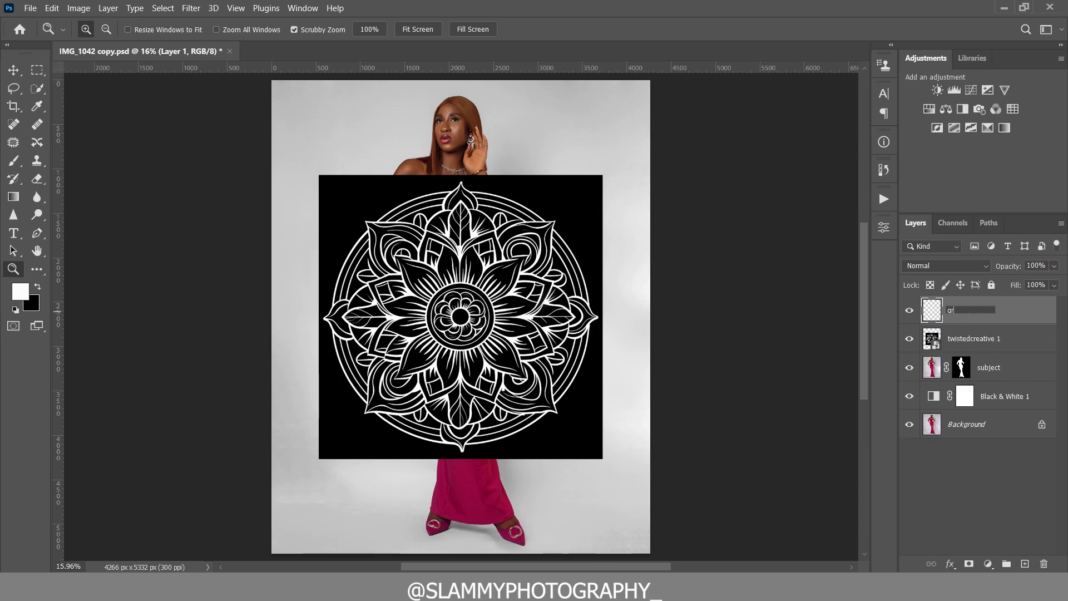
type("ound floor design")
key("Return")
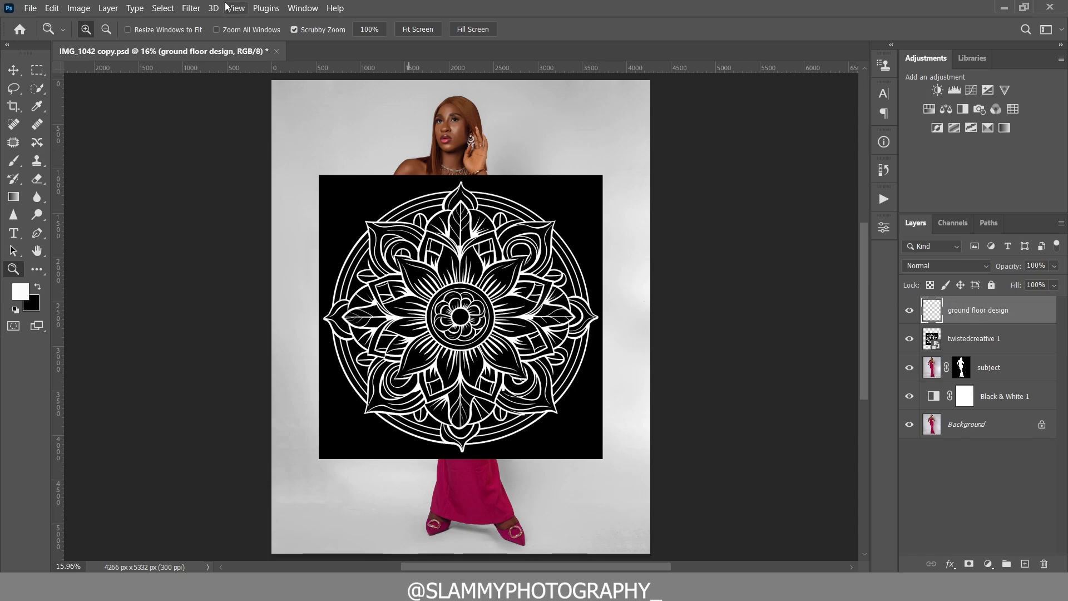
Start the Vanishing Point filter with the mandala layer hidden and create a four-corner perspective plane across the woman's lower body
left_click(190, 8)
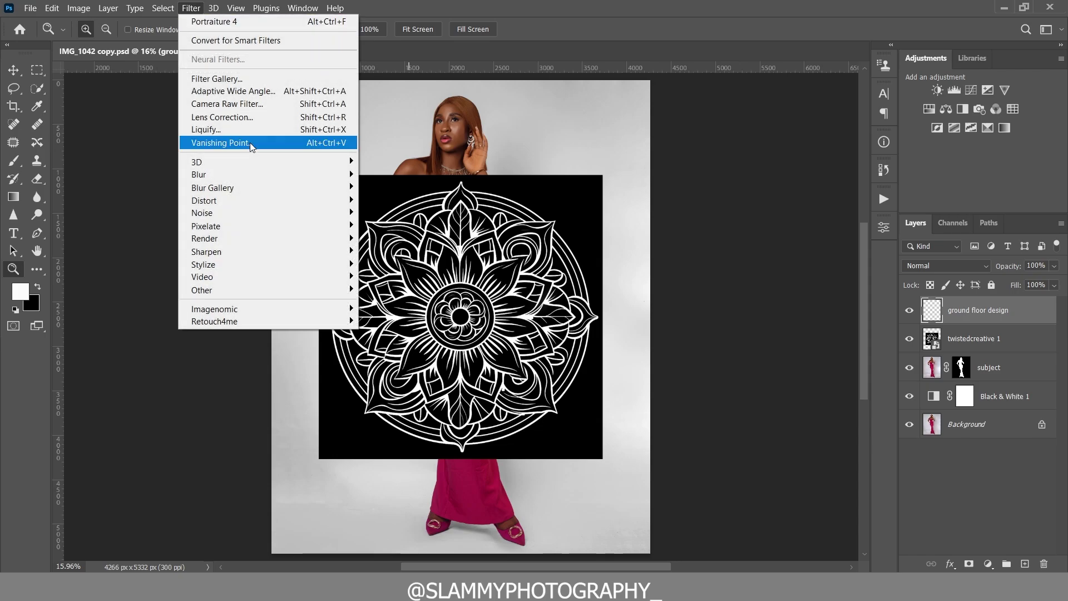
left_click(249, 142)
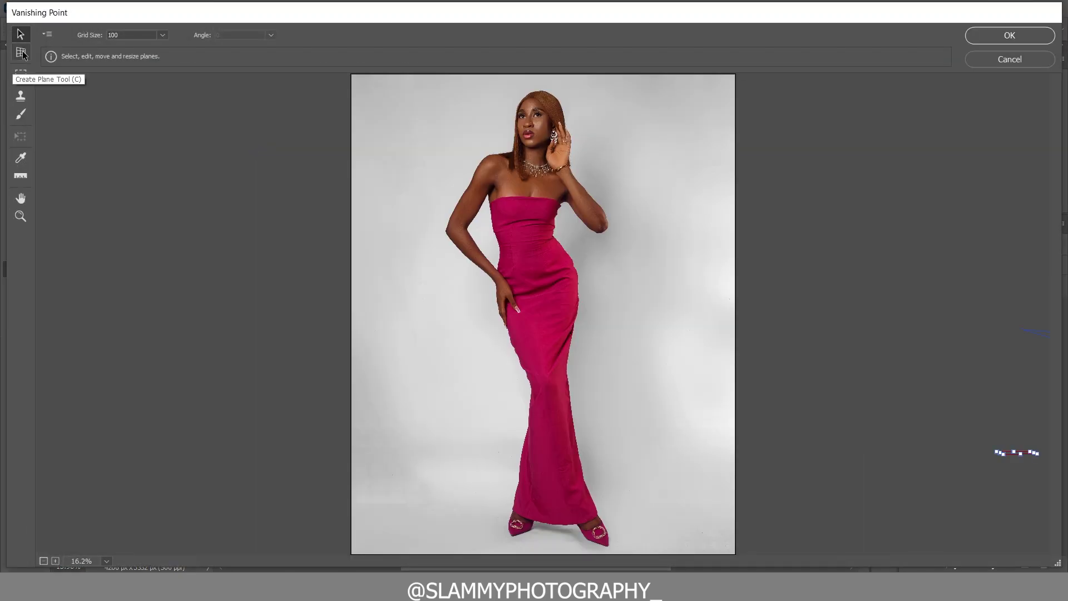
left_click(21, 53)
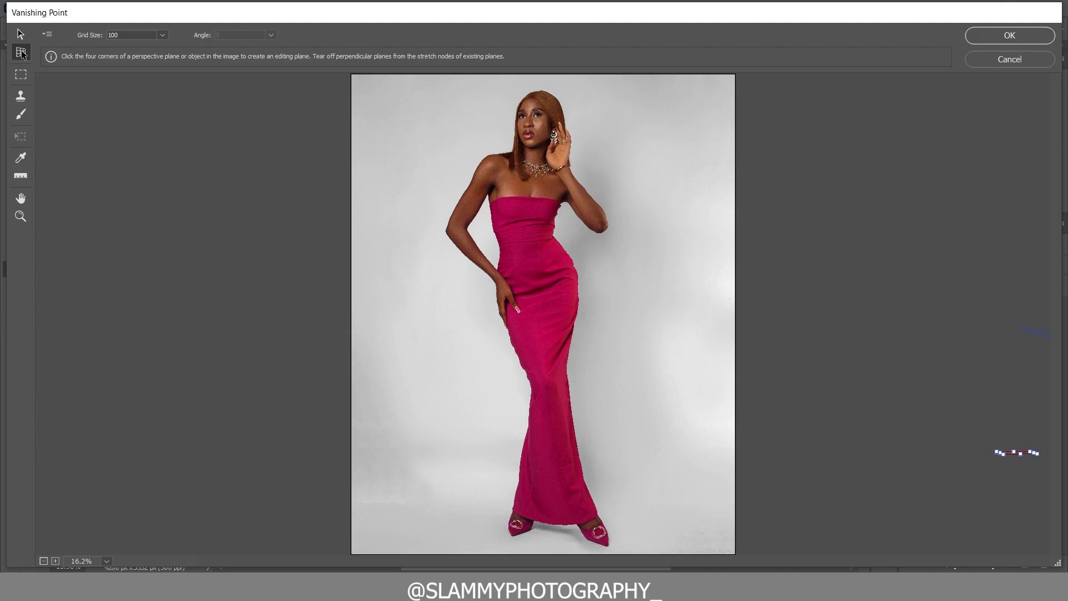
left_click(431, 292)
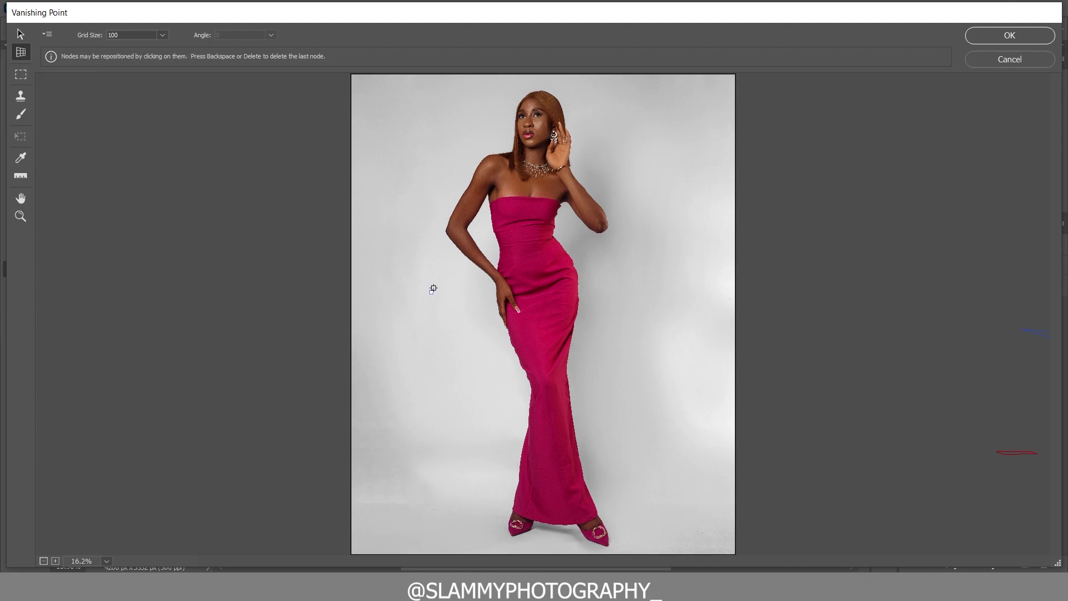
left_click(580, 287)
left_click(614, 380)
left_click(406, 373)
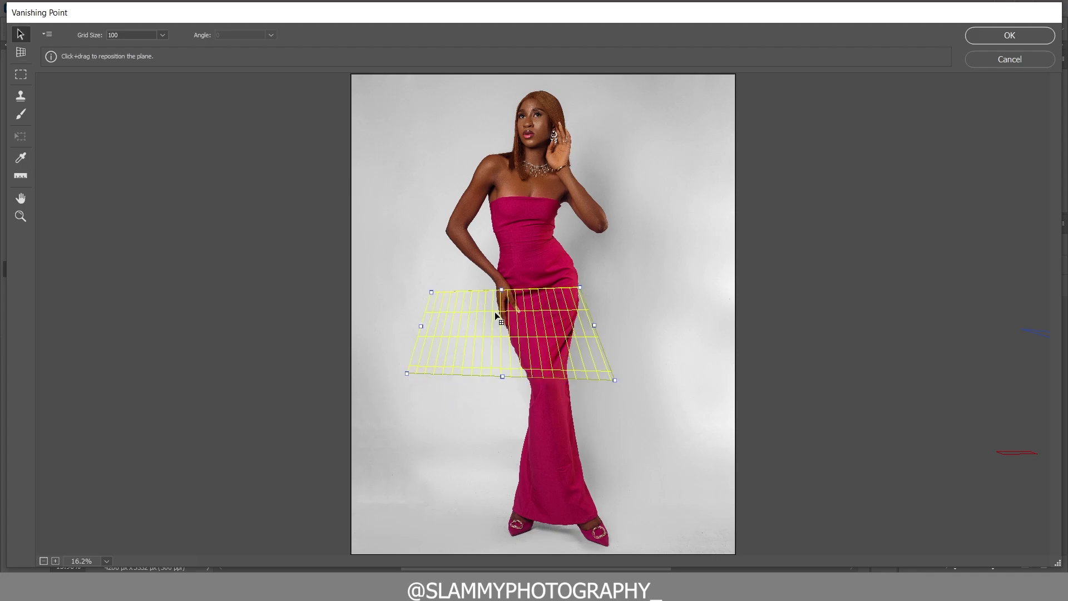
Move the perspective plane down to the floor and adjust its corners into a trapezoid that widens towards the image's lower edge
left_click_drag(495, 311, 501, 392)
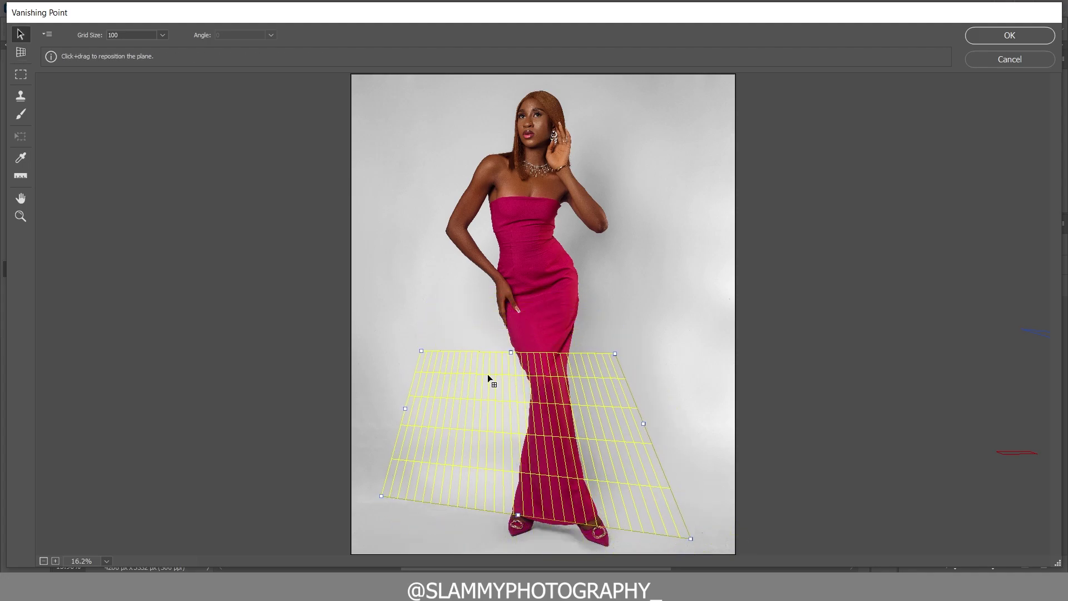
left_click_drag(421, 350, 464, 375)
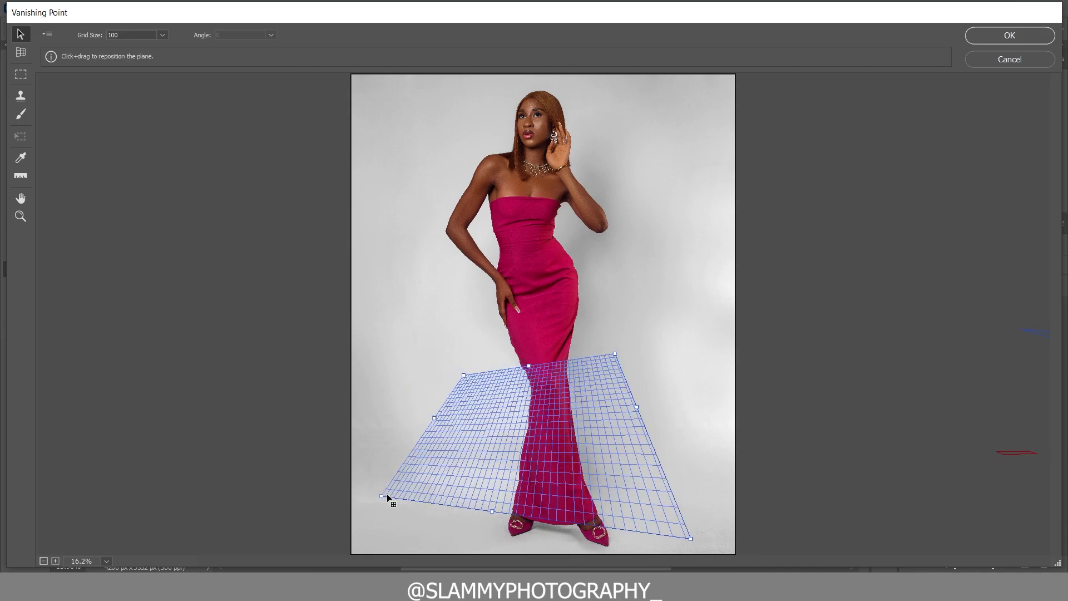
mouse_move(381, 495)
left_mouse_down()
mouse_move(409, 500)
mouse_move(381, 489)
left_mouse_up()
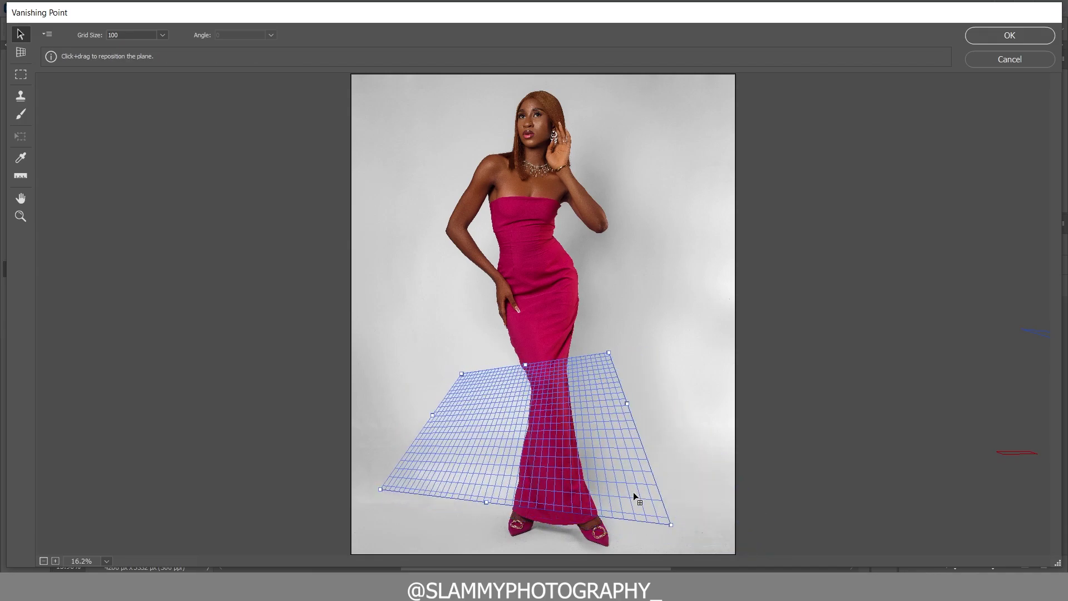
left_click_drag(672, 524, 655, 471)
left_click_drag(609, 354, 614, 371)
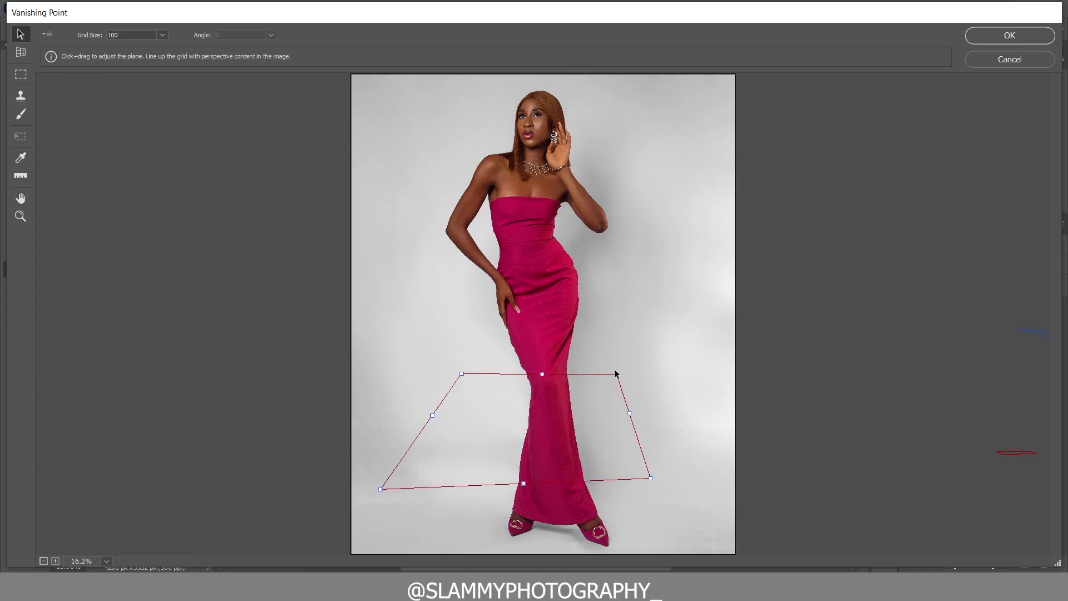
left_click_drag(461, 374, 457, 387)
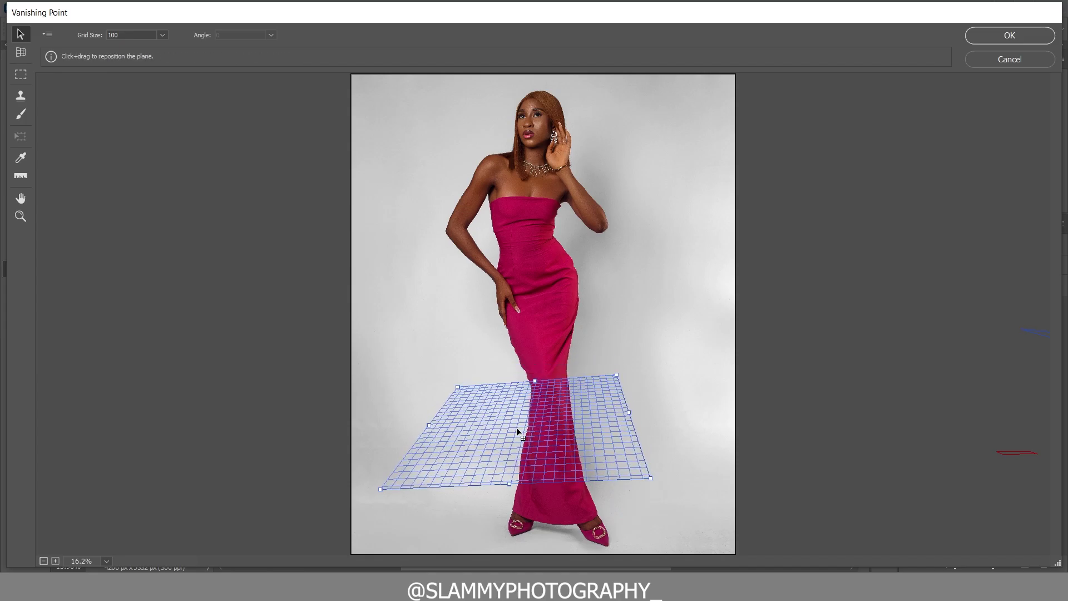
left_click_drag(517, 431, 546, 475)
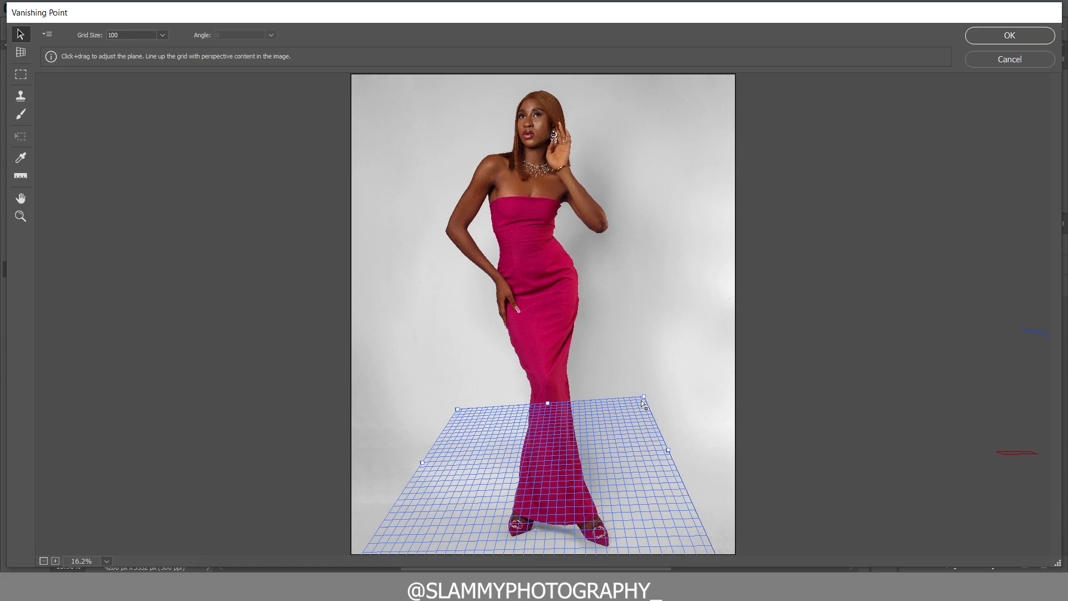
left_click_drag(642, 401, 631, 411)
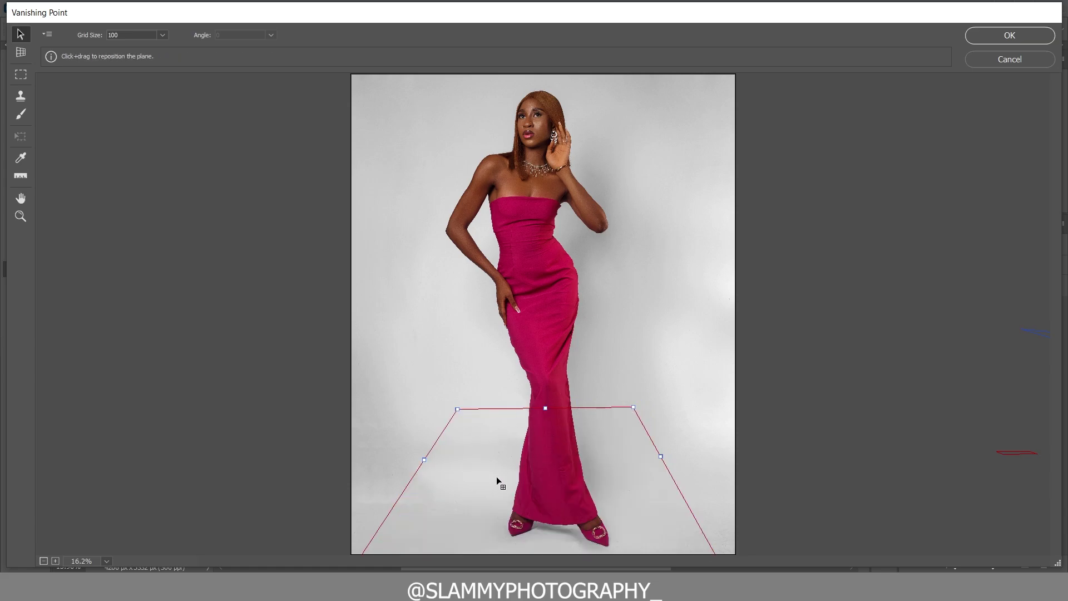
Paste the copied mandala into Vanishing Point, fit it to the perspective plane and apply the filter
key("alt")
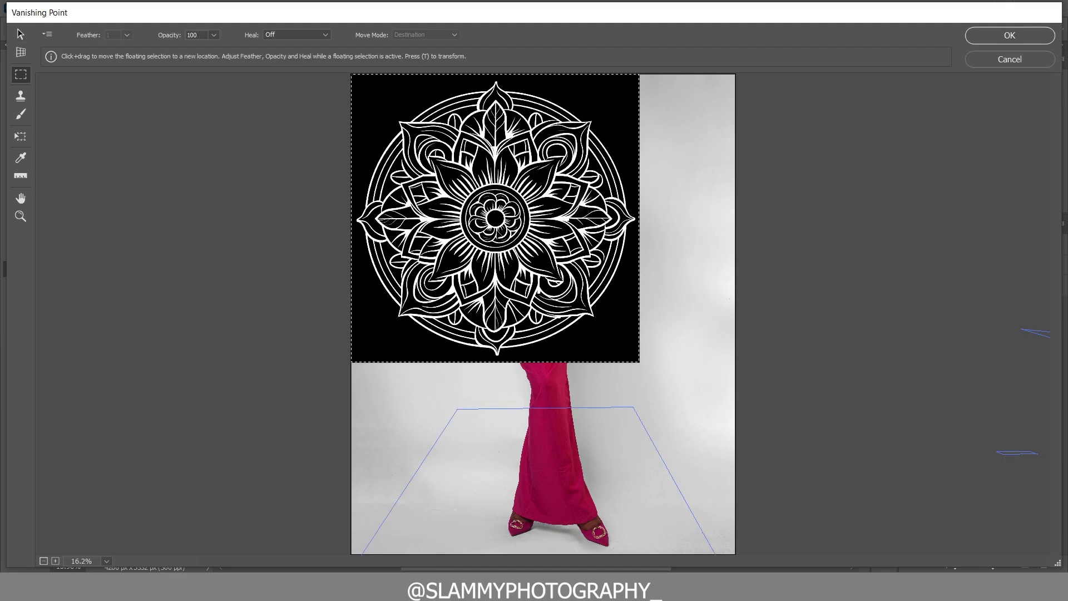
left_click_drag(497, 232, 516, 362)
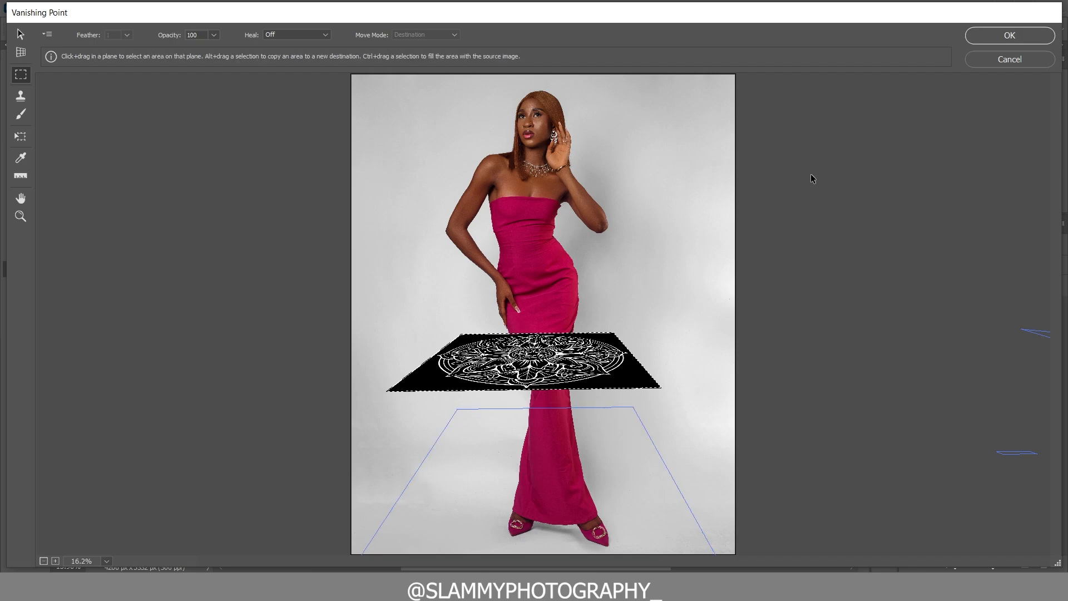
left_click(991, 40)
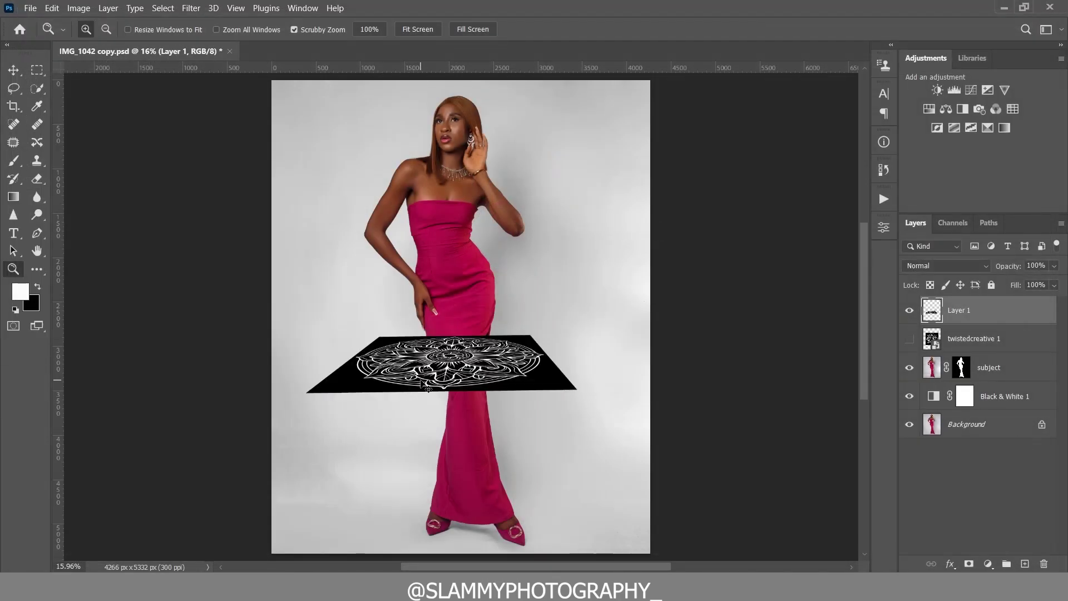
Scale the perspective mandala to about 140% across the floor at the woman's feet and move its layer below the subject layer
key("ctrl+t")
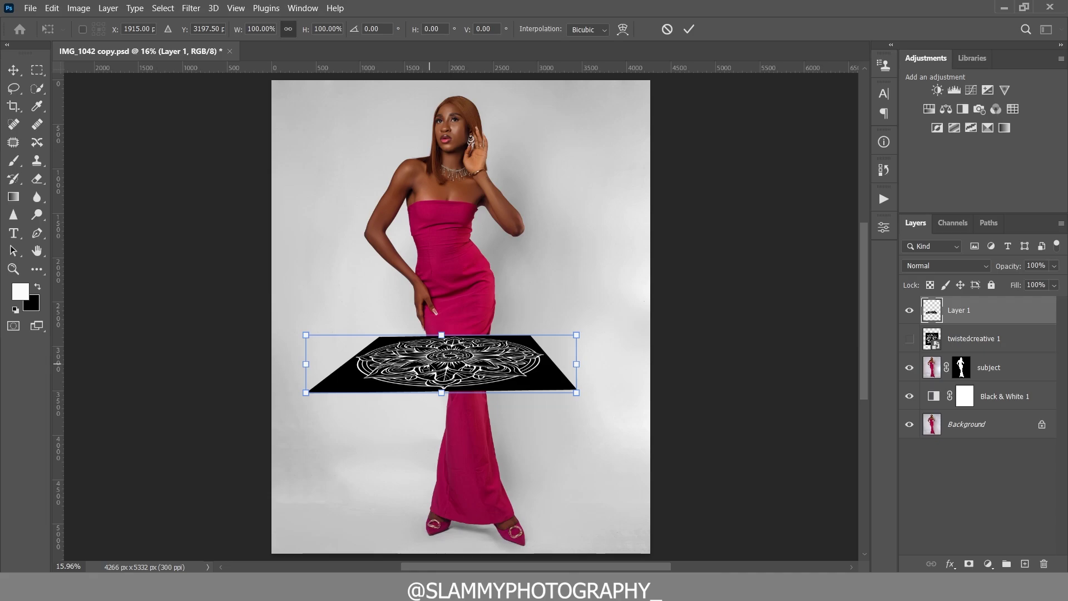
mouse_move(429, 370)
left_mouse_down()
mouse_move(435, 386)
mouse_move(434, 332)
mouse_move(430, 351)
left_mouse_up()
left_click_drag(430, 413, 448, 531)
left_click_drag(462, 492, 464, 471)
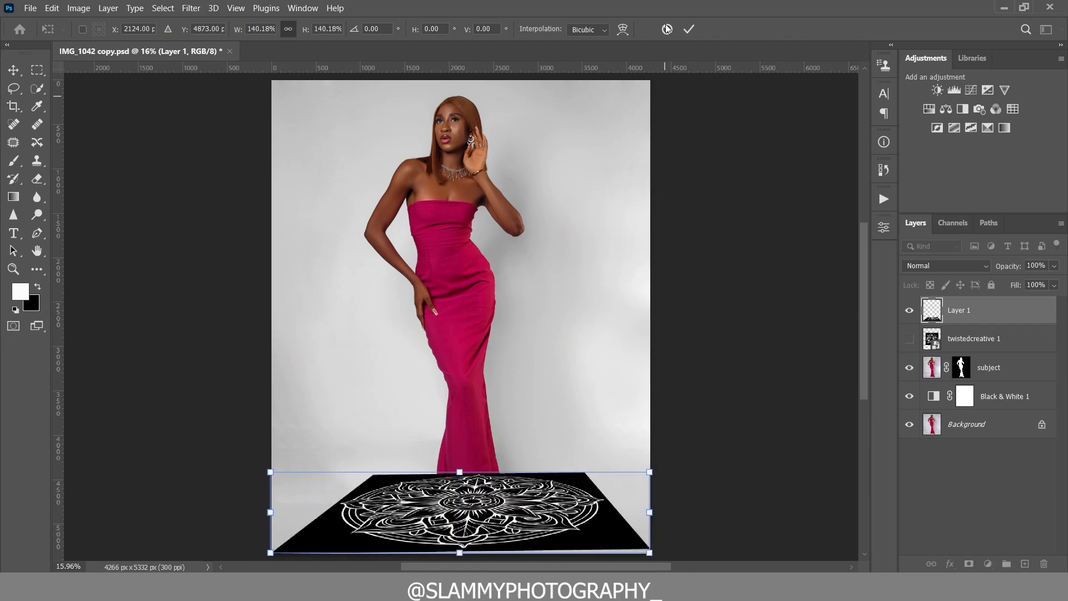
left_click(689, 29)
left_click_drag(974, 313, 980, 388)
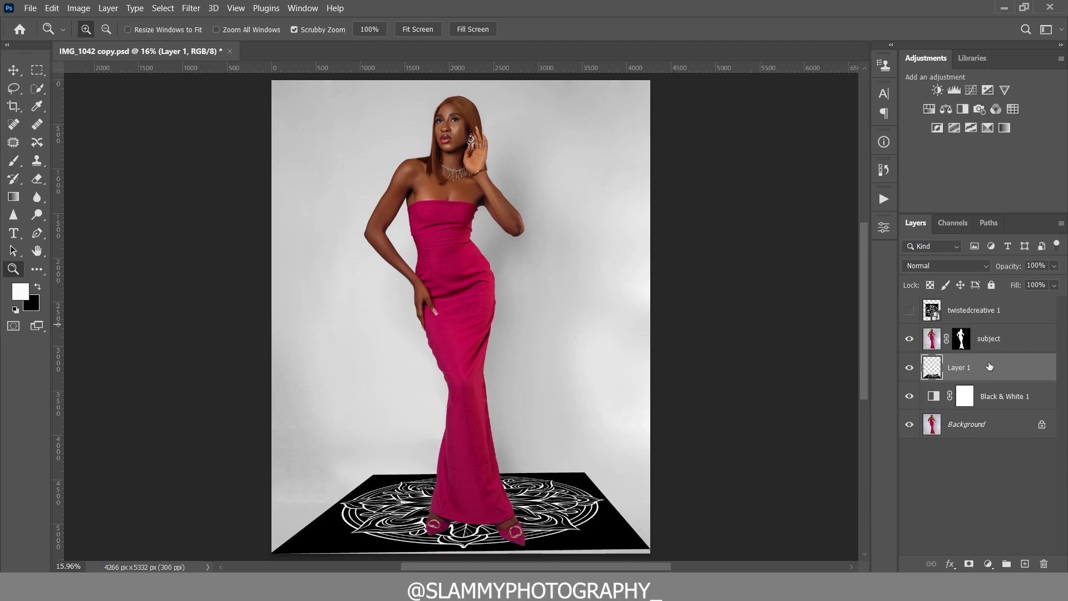
Shift the floor mandala slightly lower under the shoes and enlarge it to about 103%
key("ctrl+t")
left_click_drag(592, 514, 594, 520)
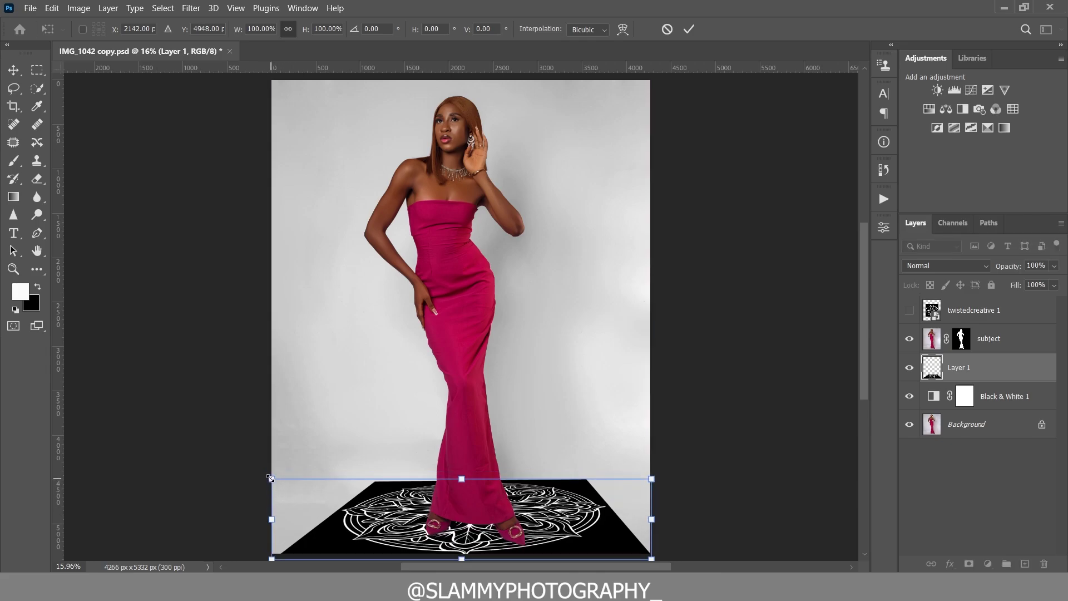
left_click_drag(270, 477, 263, 476)
left_click_drag(454, 522, 453, 529)
left_click_drag(650, 481, 655, 482)
left_click(689, 29)
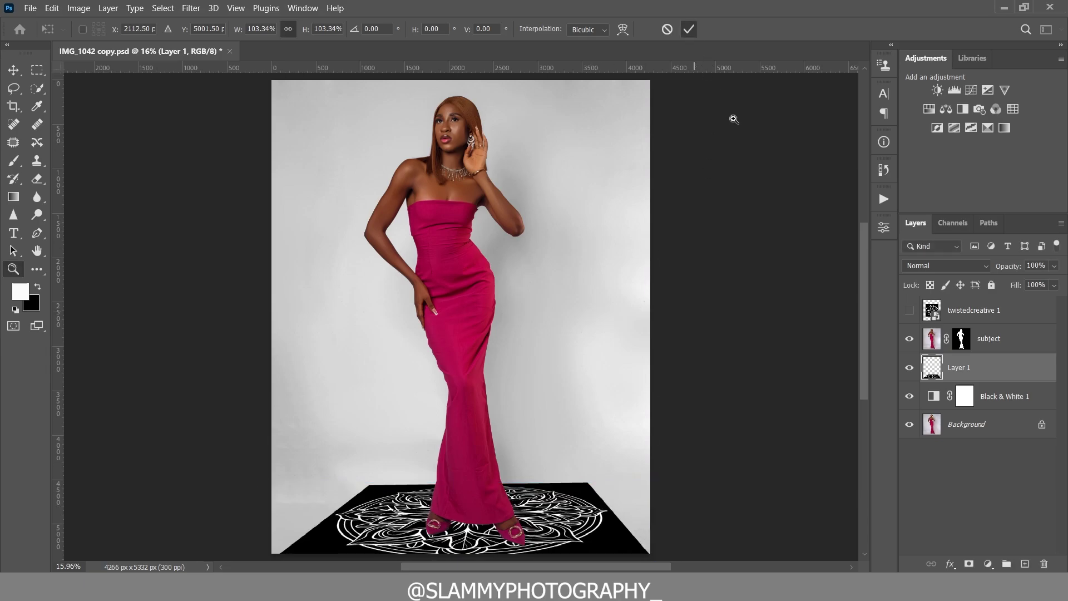
Set the floor mandala layer's blend mode to Multiply and invert its colours
key("z")
left_click(942, 269)
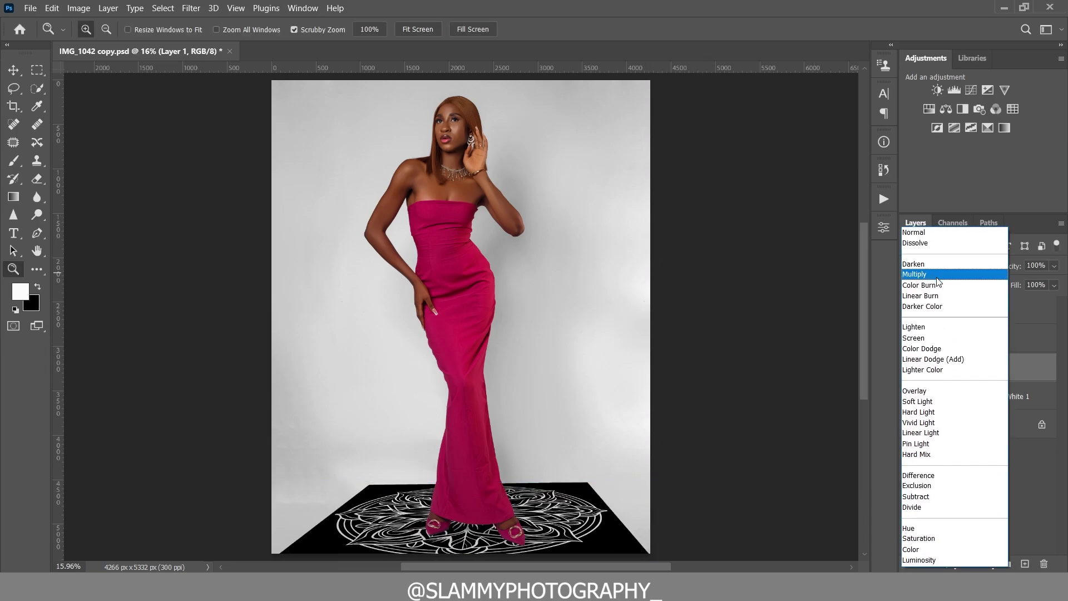
left_click(942, 274)
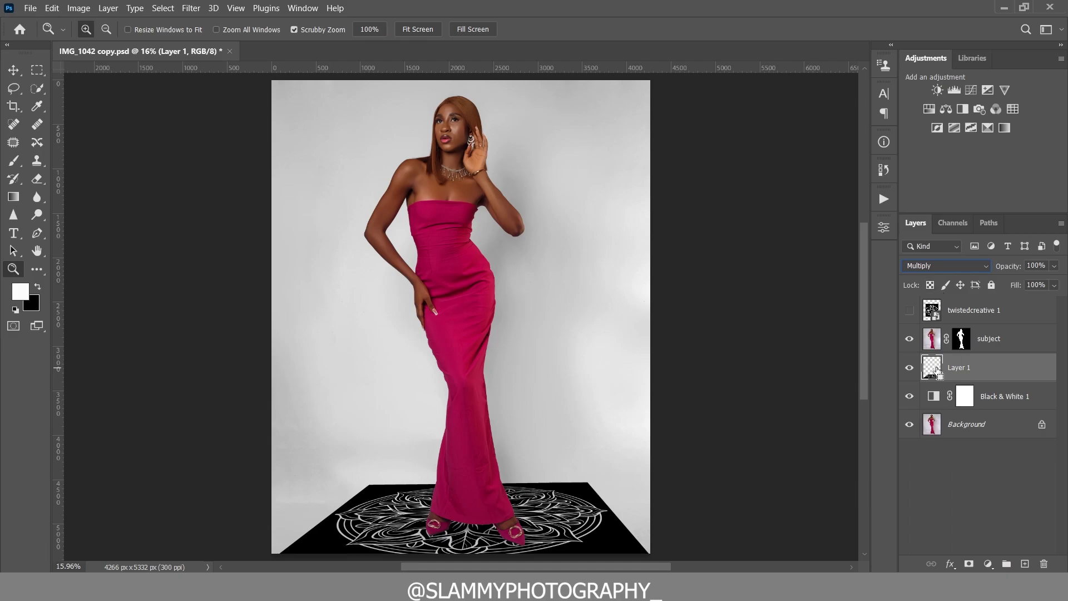
key("ctrl+i")
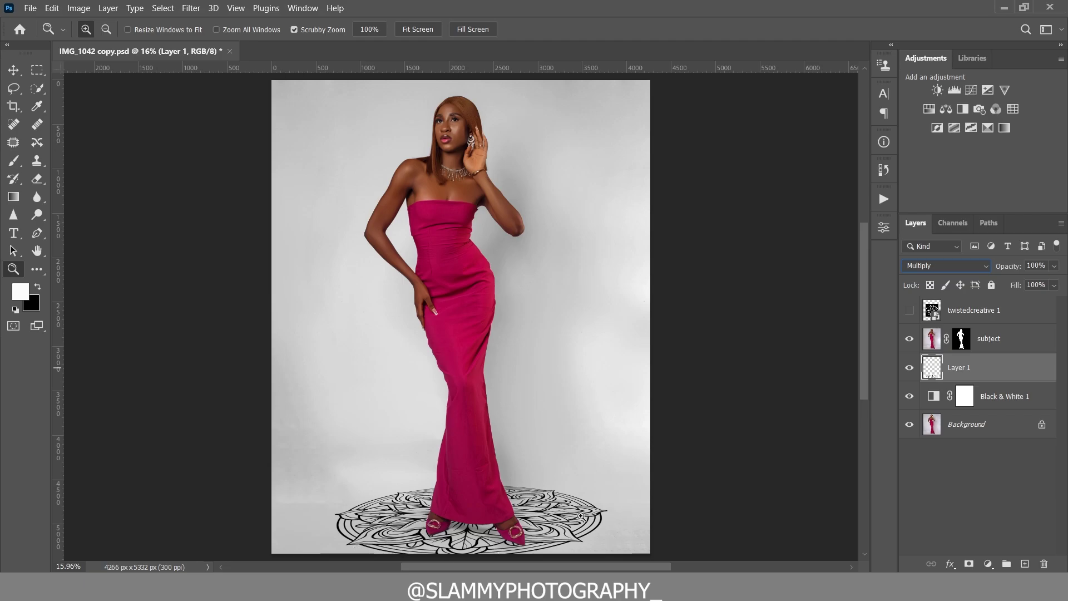
Lower the floor mandala layer's opacity to 71%
left_click_drag(1011, 270, 998, 271)
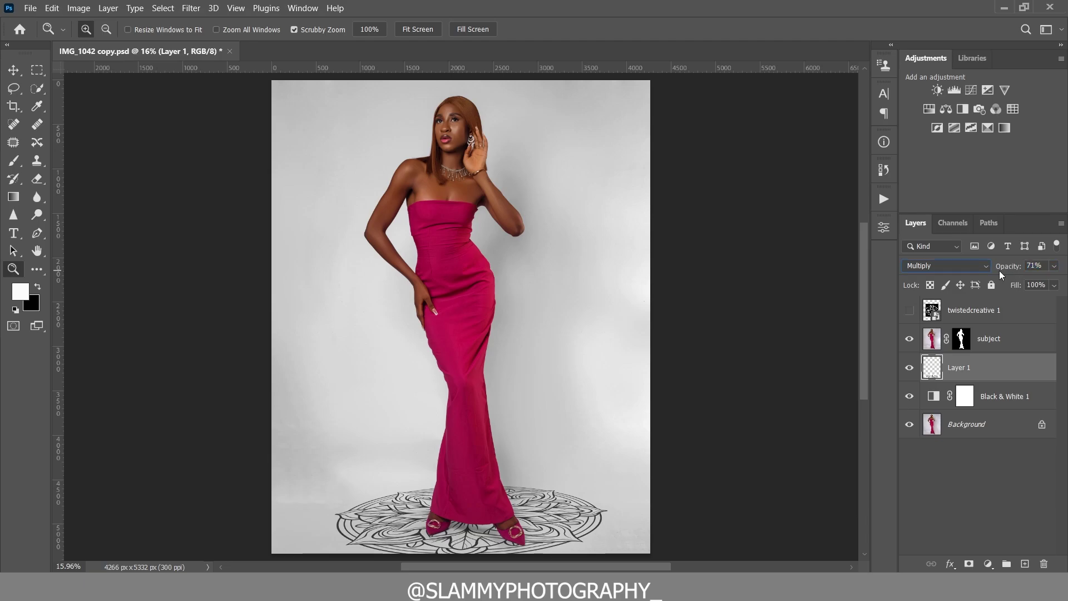
left_click_drag(452, 109, 512, 205)
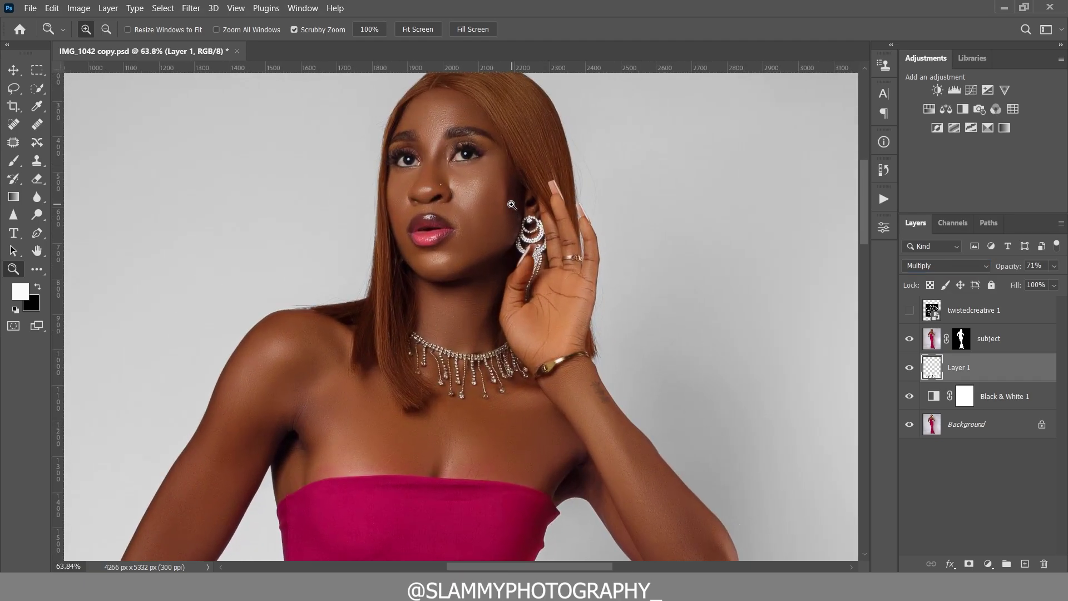
Add a new layer above the subject layer in Overlay mode, filled with the neutral 50% gray
left_click(235, 8)
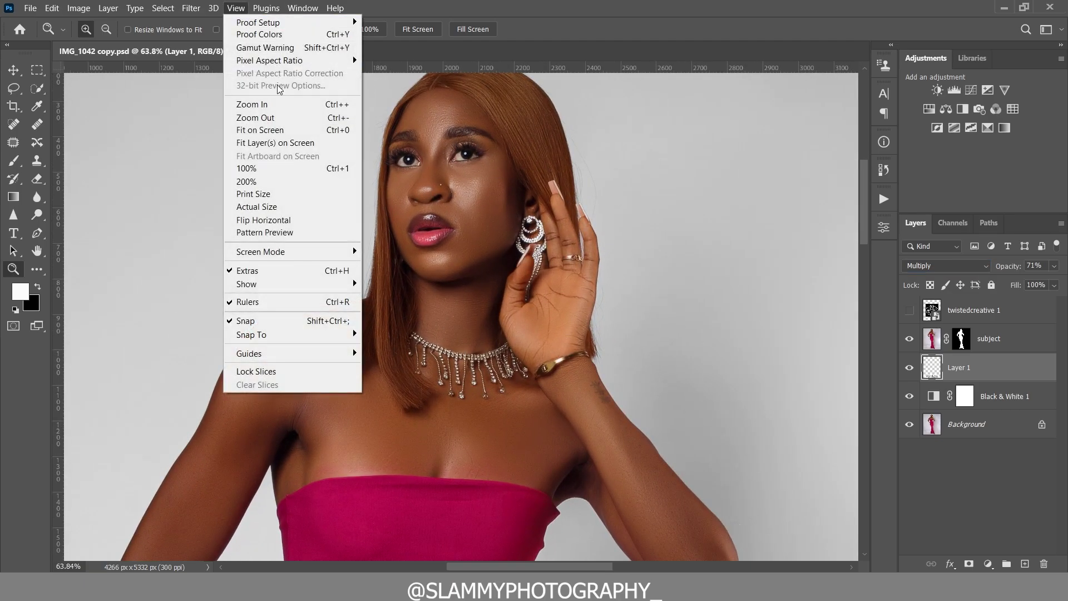
left_click(288, 129)
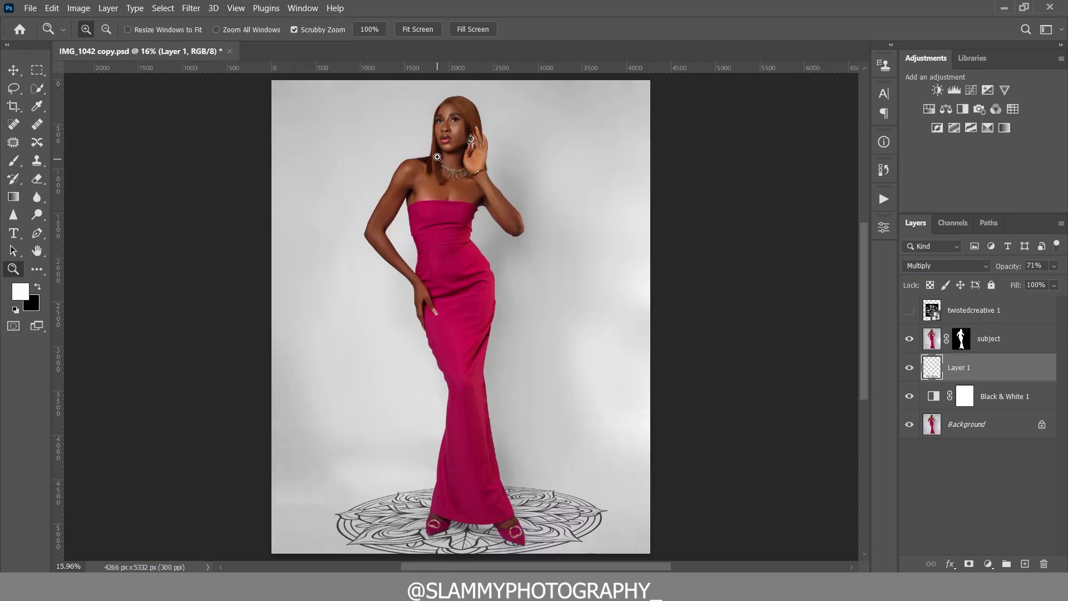
left_click(999, 338)
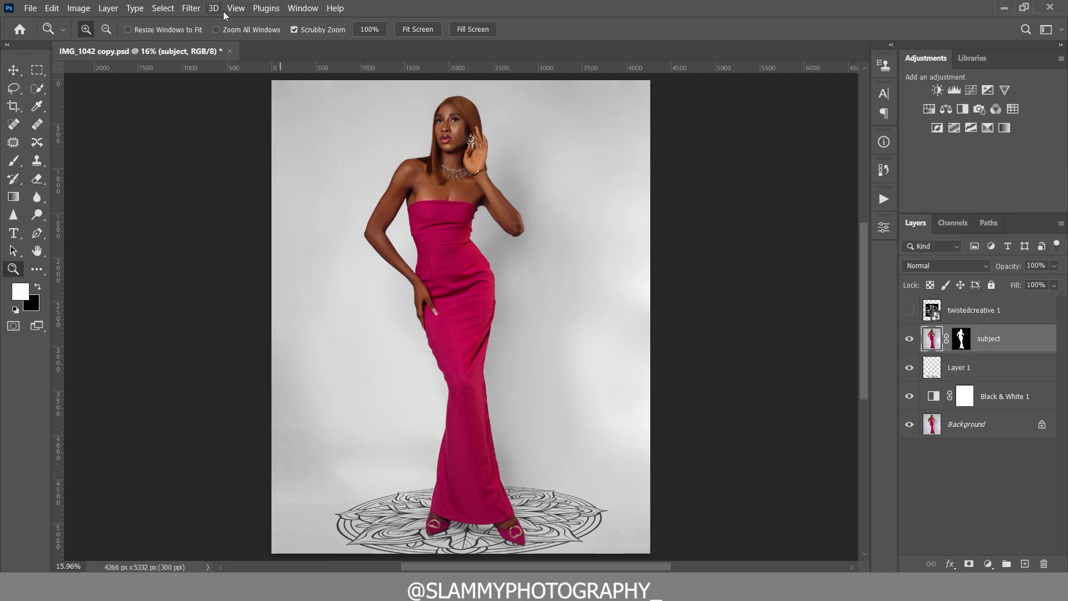
left_click(106, 9)
mouse_move(125, 24)
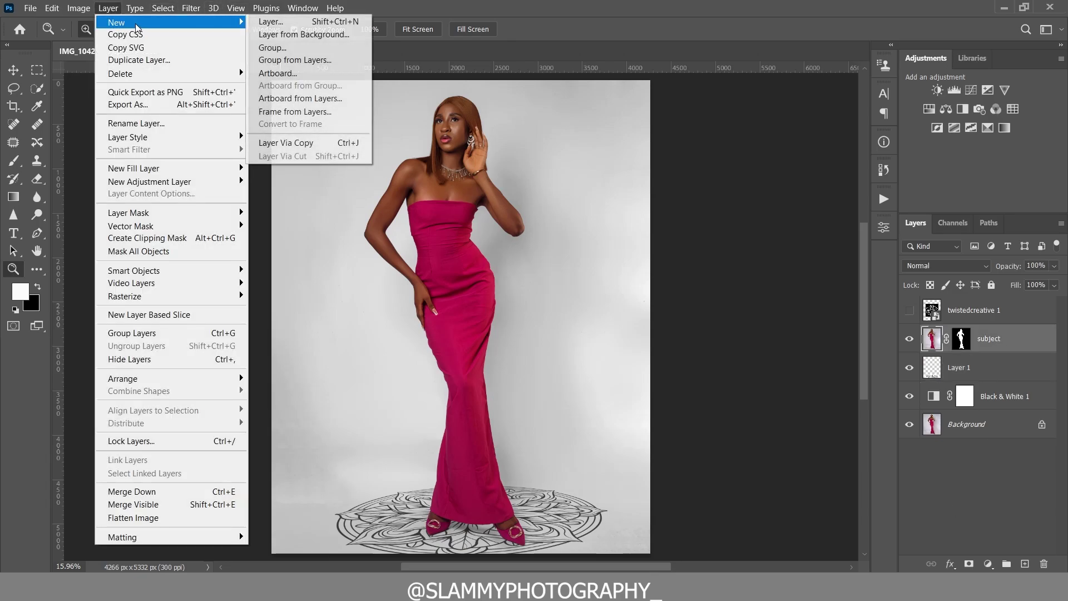
left_click(276, 22)
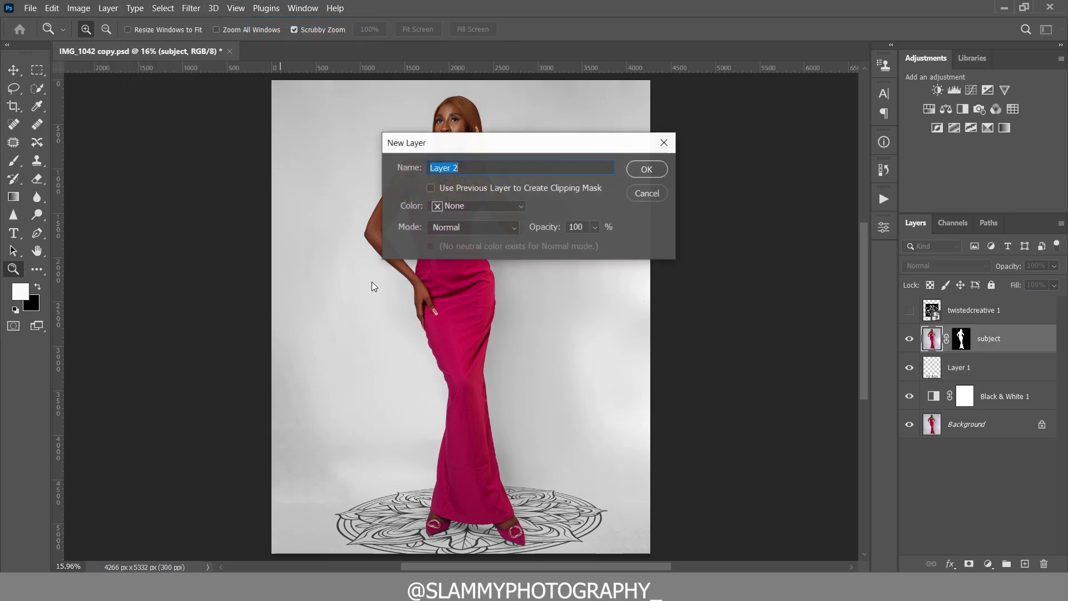
left_click(461, 226)
left_click(456, 364)
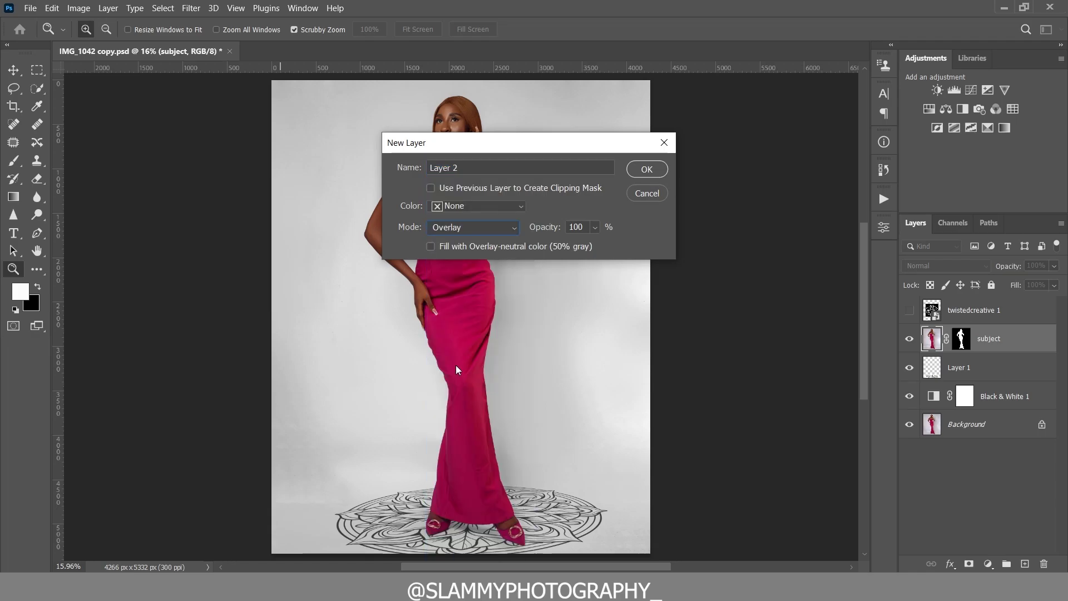
left_click(646, 168)
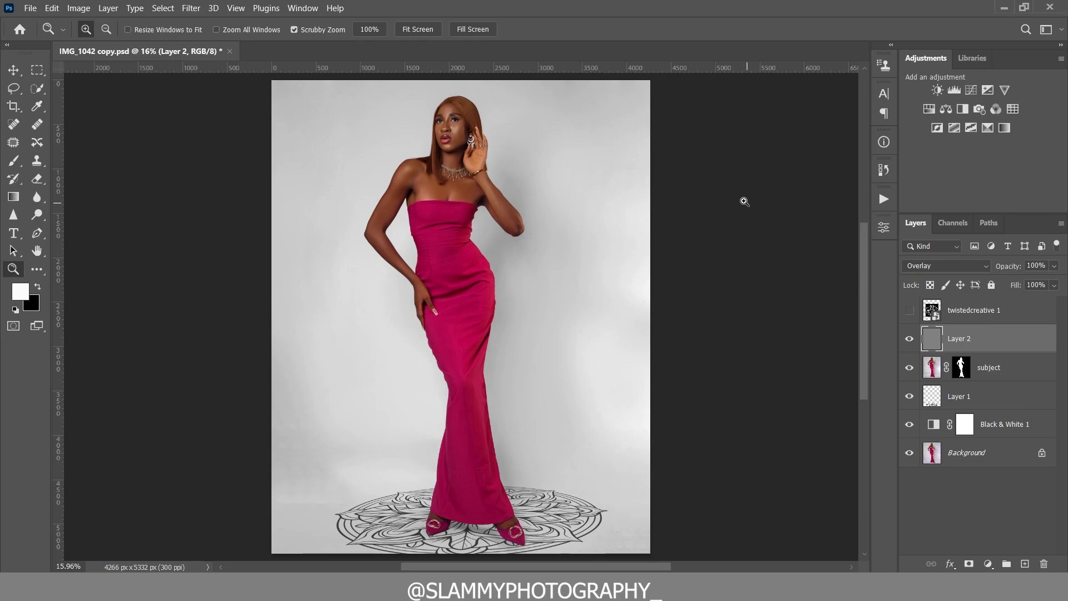
Load the image's bright tones as a selection from the RGB channel and return to the layers
left_click(952, 223)
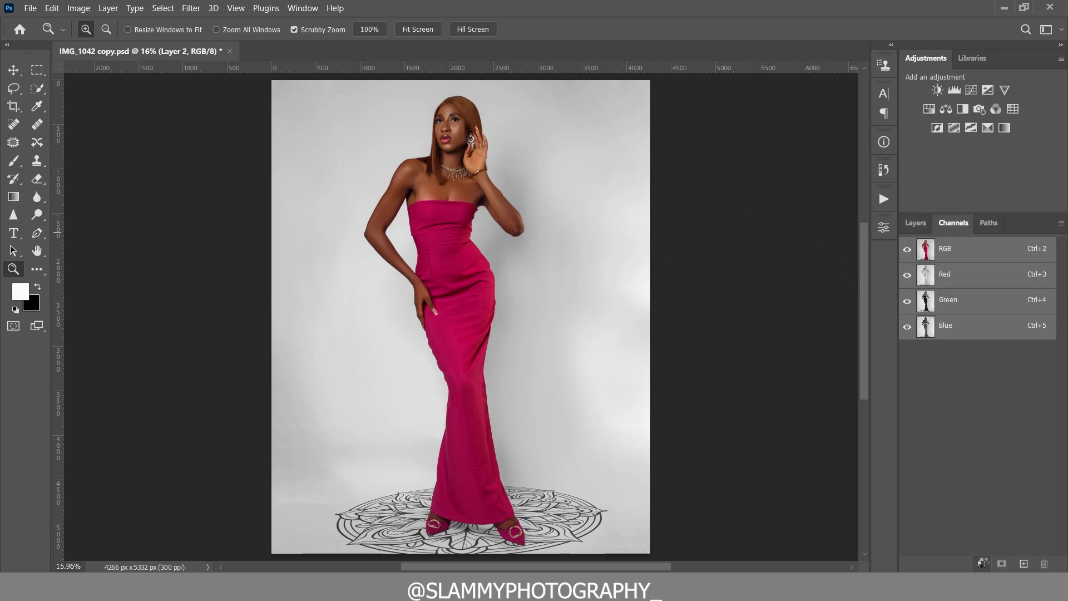
left_click(982, 563)
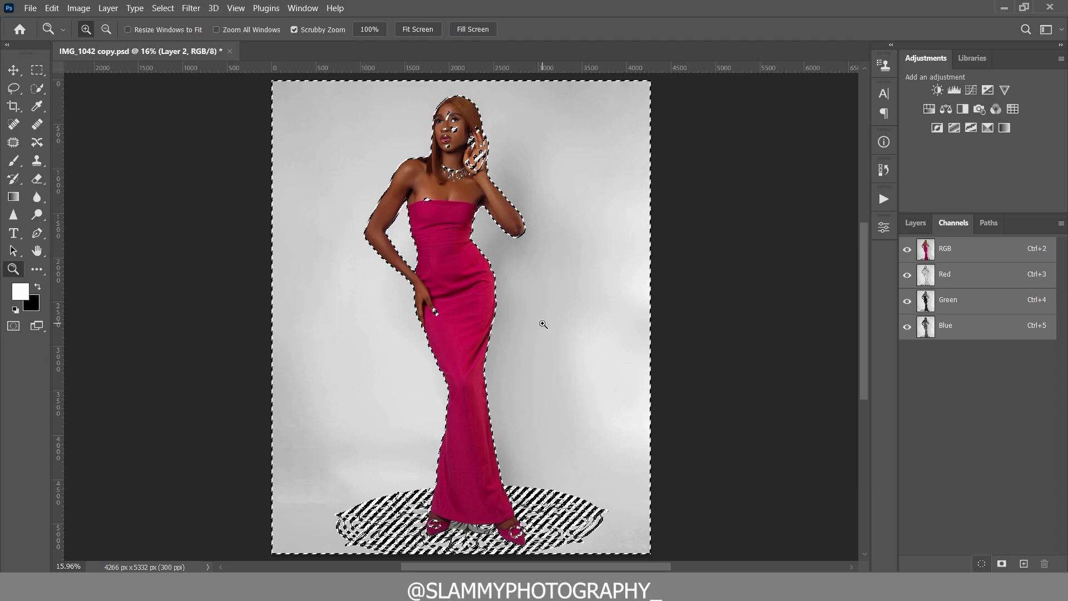
left_click(915, 223)
Brush white at 10% flow, sized 125 to 250, over the woman's skin and dress highlights on the gray Overlay layer, and deselect
left_click(14, 161)
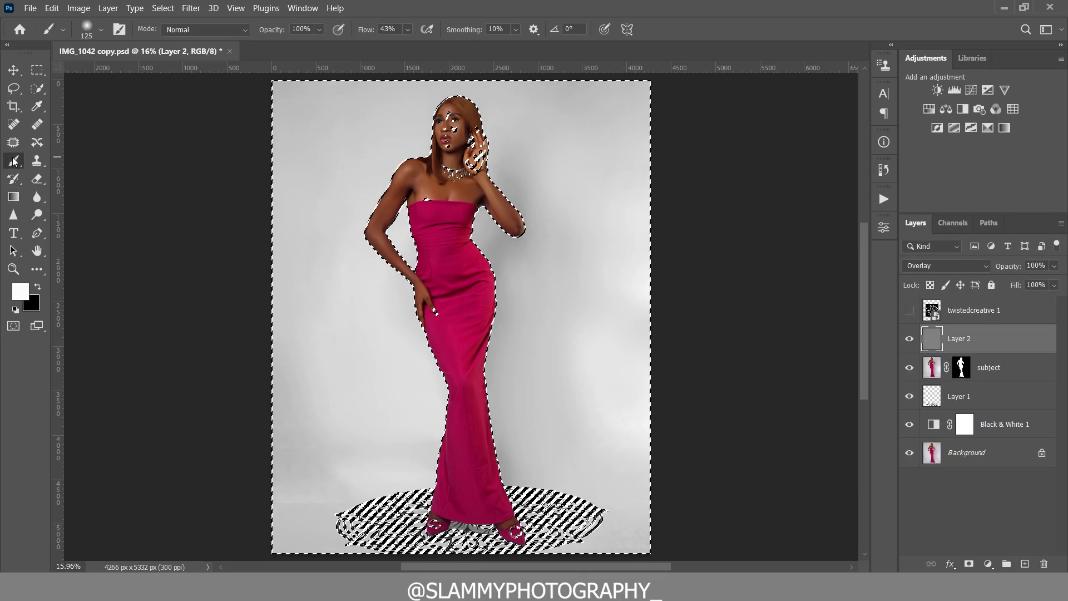
left_click_drag(367, 31, 345, 38)
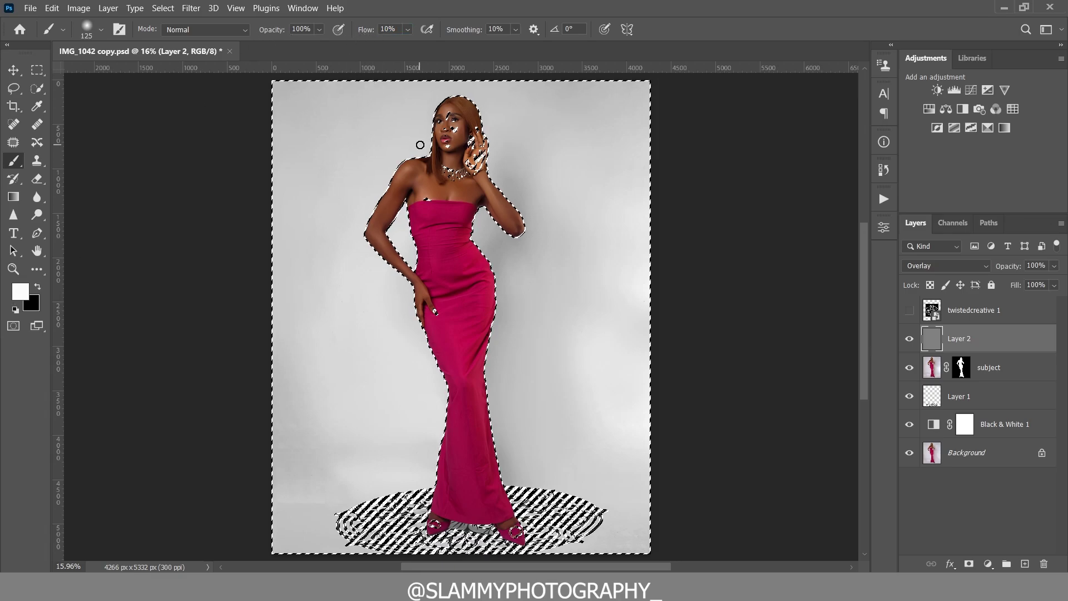
key("bracketright")
key("bracketright")
key("bracketright")
key("bracketright")
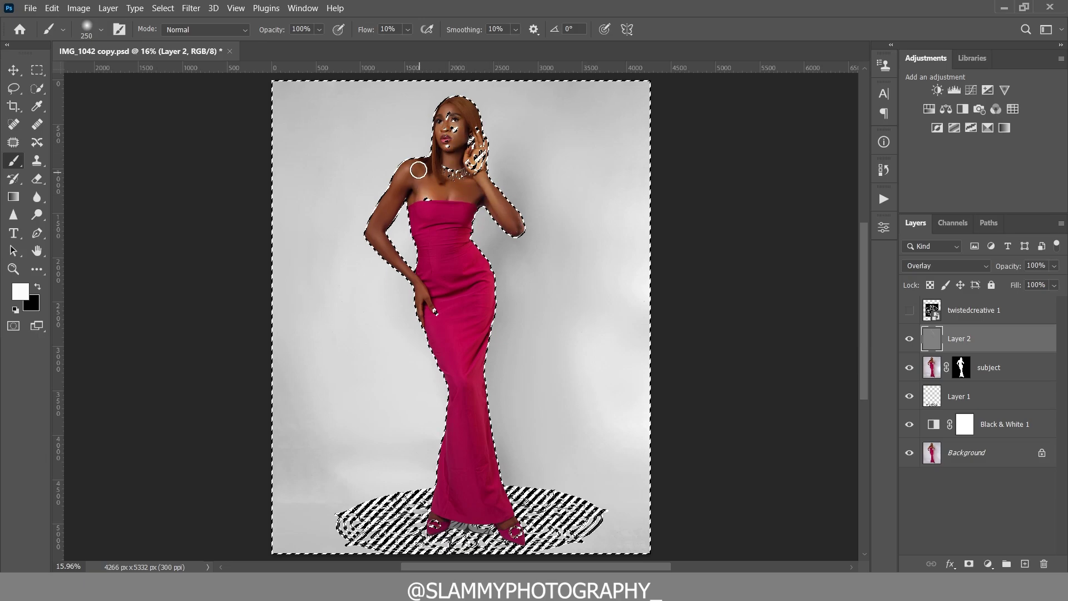
key("bracketleft")
key("bracketleft")
key("bracketleft")
key("bracketleft")
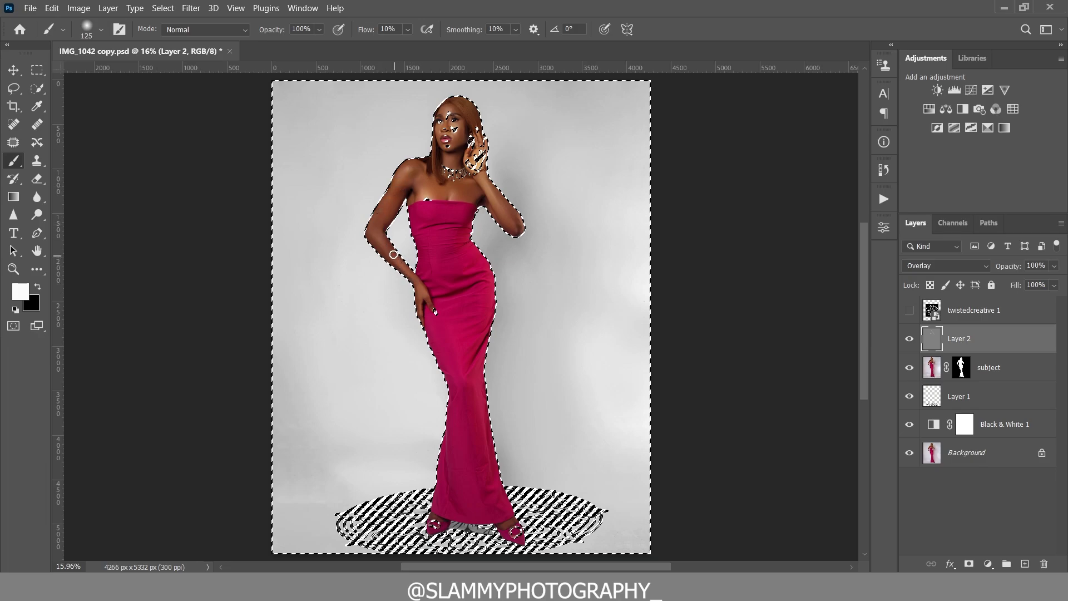
key("bracketright")
key("bracketright")
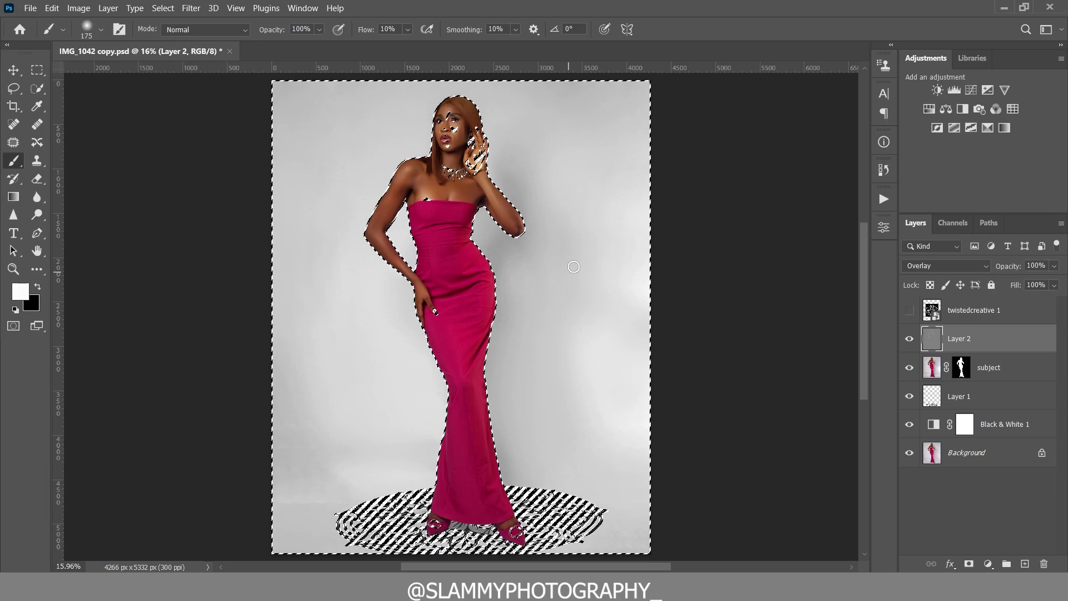
left_click(163, 8)
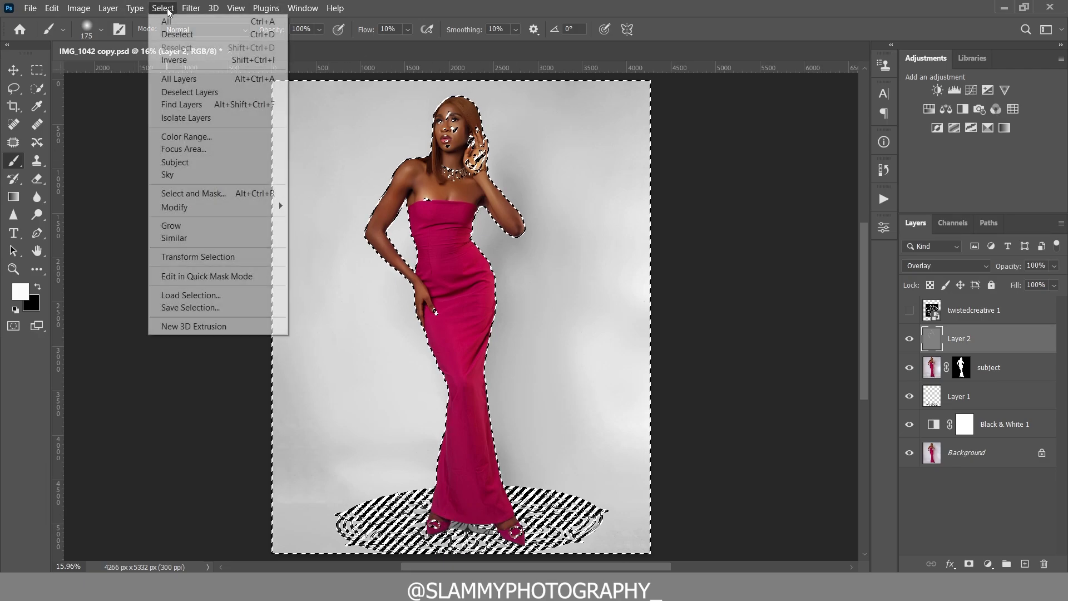
left_click(463, 132)
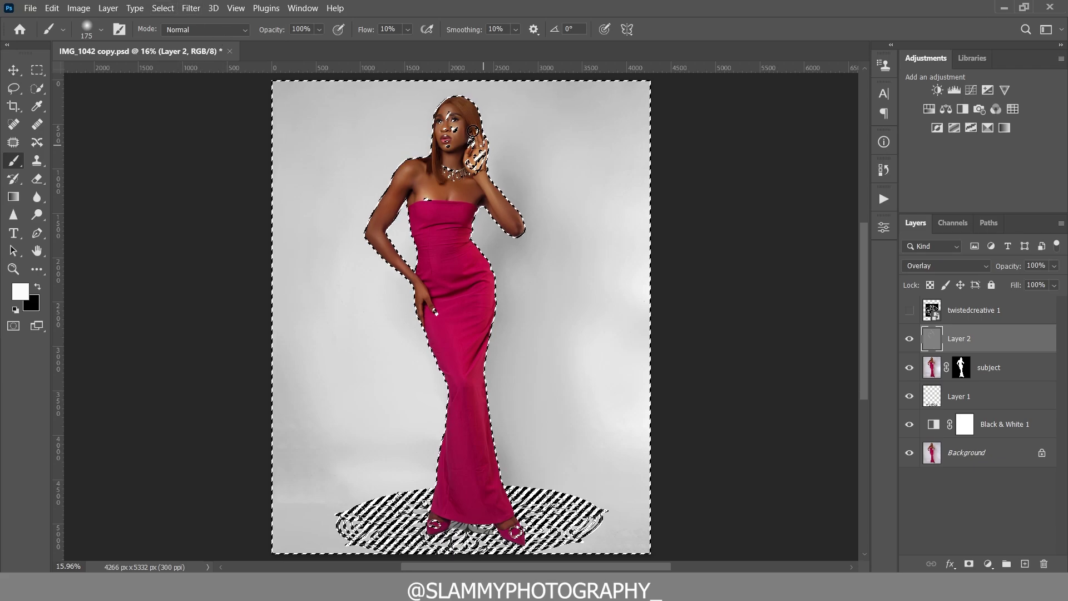
left_click(161, 8)
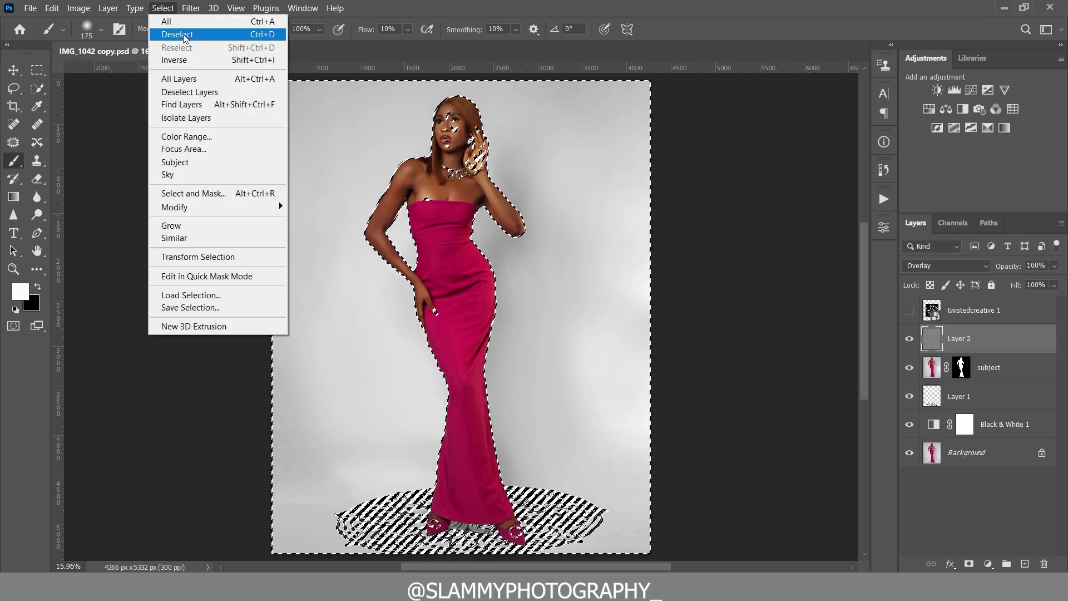
left_click(185, 36)
Compare the portrait with and without the highlight layer, checking the face closely, and lower the layer's opacity to 75%
left_click(907, 339)
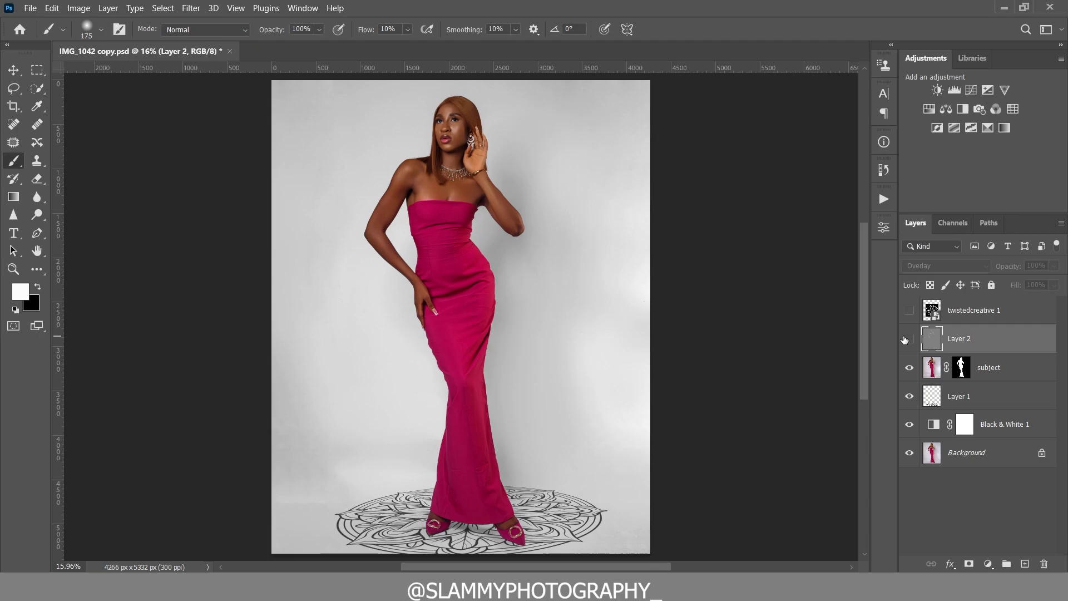
left_click(903, 339)
left_click(12, 269)
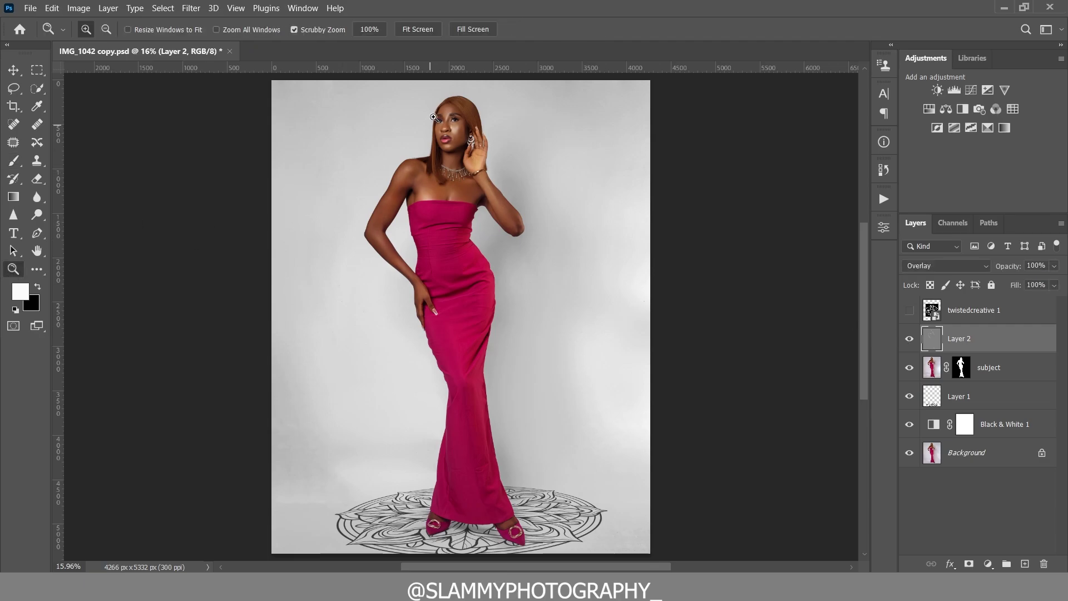
left_click_drag(433, 117, 497, 222)
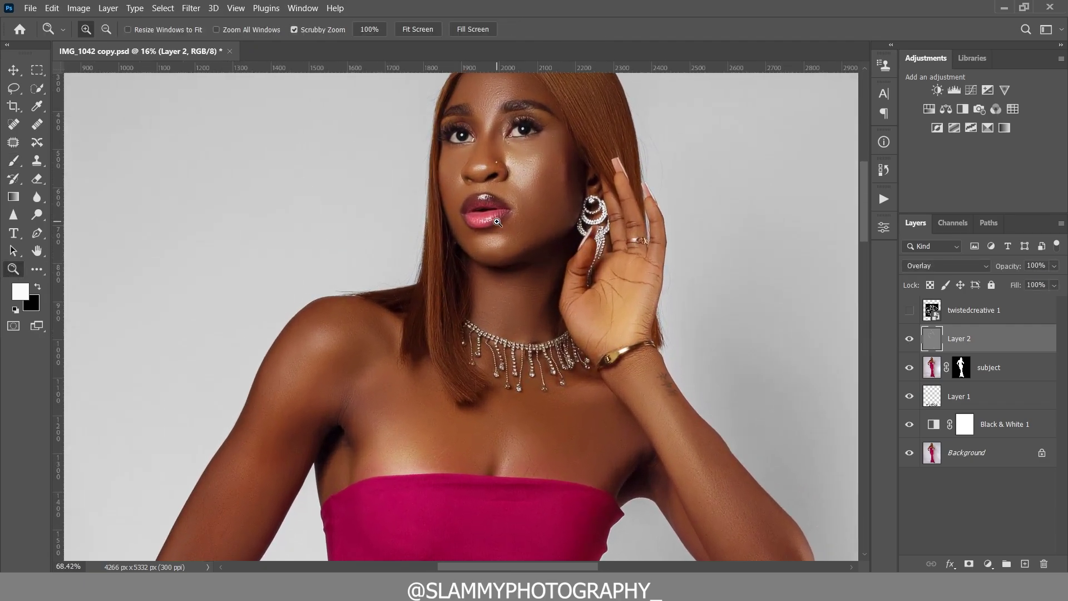
left_click(908, 342)
left_click(908, 340)
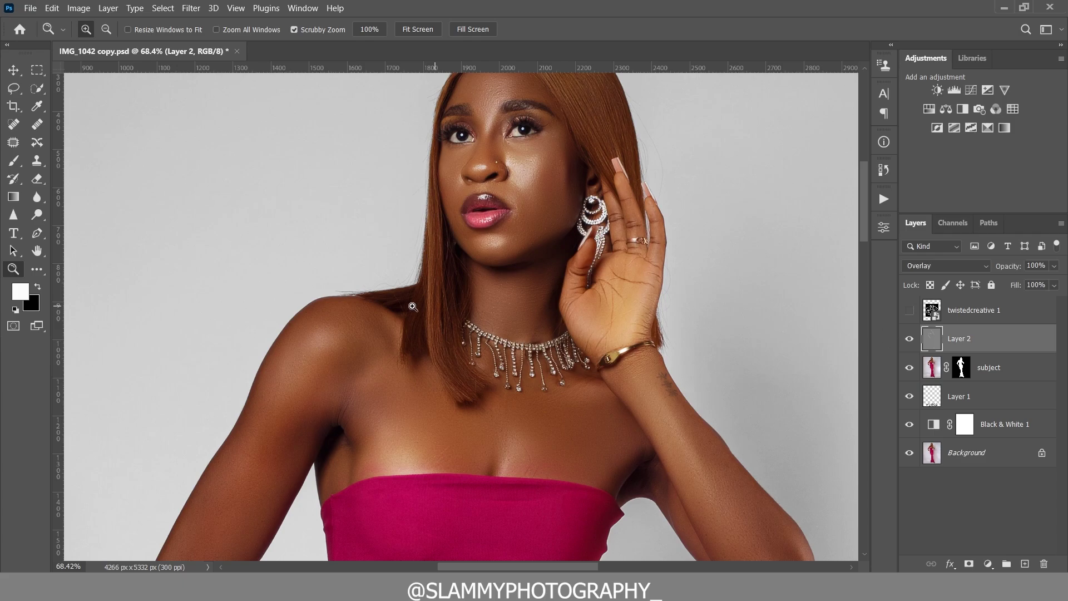
scroll(447, 356, "up", 2)
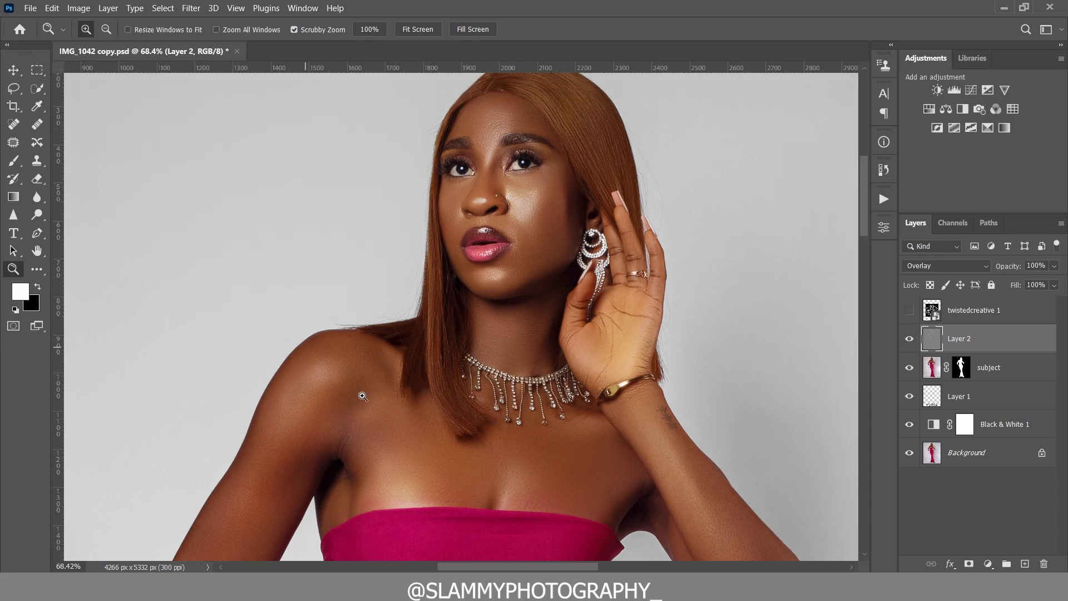
left_click_drag(481, 123, 511, 174)
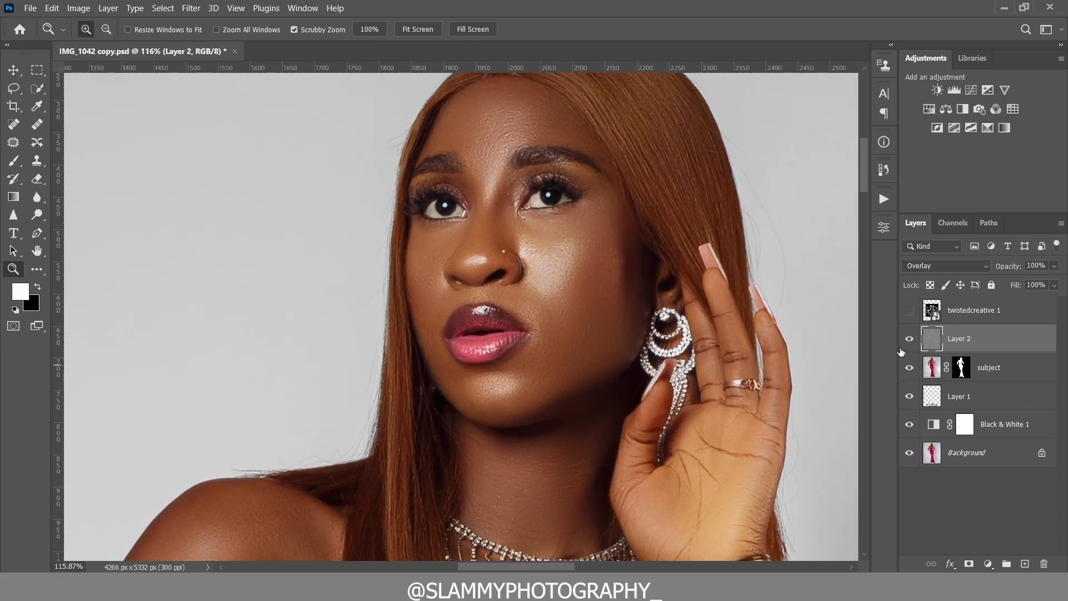
left_click(909, 339)
left_click(909, 338)
Stamp all visible layers into a new merged layer directly above the gray highlight layer
left_click(235, 8)
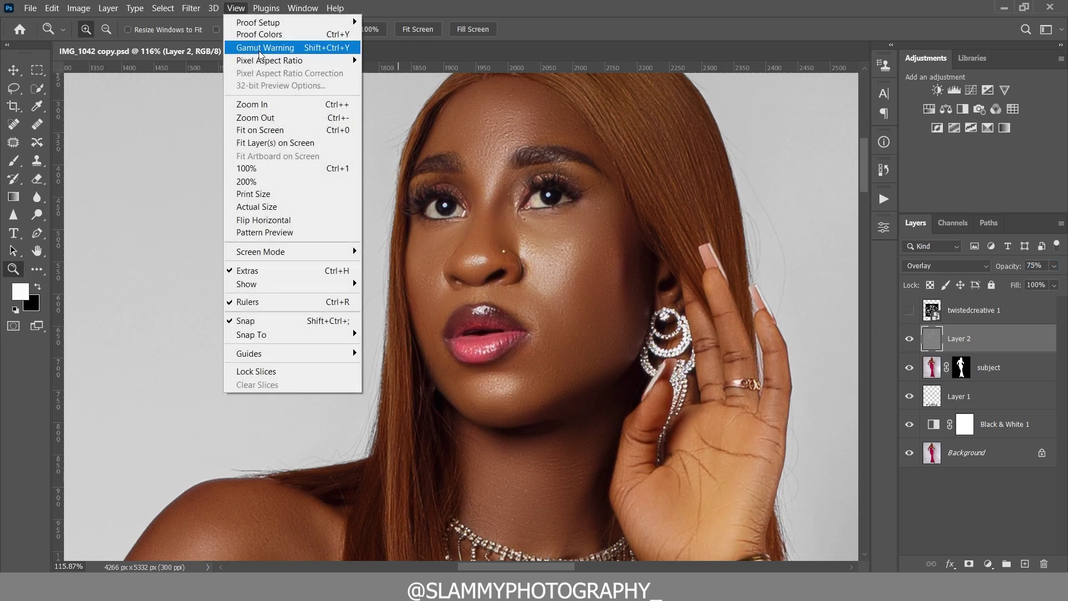
left_click(292, 129)
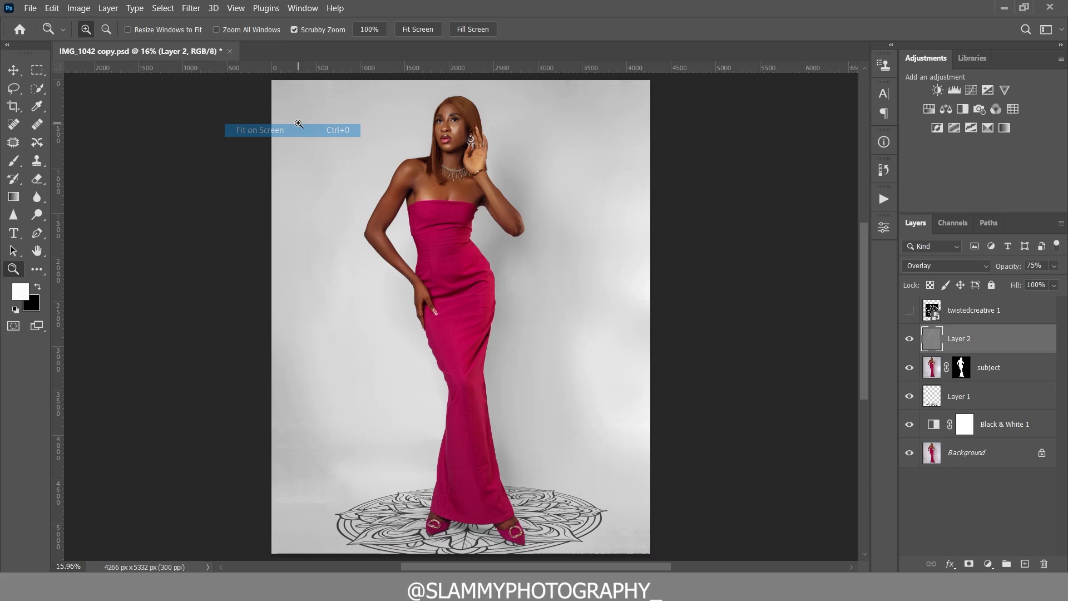
left_click(1000, 310)
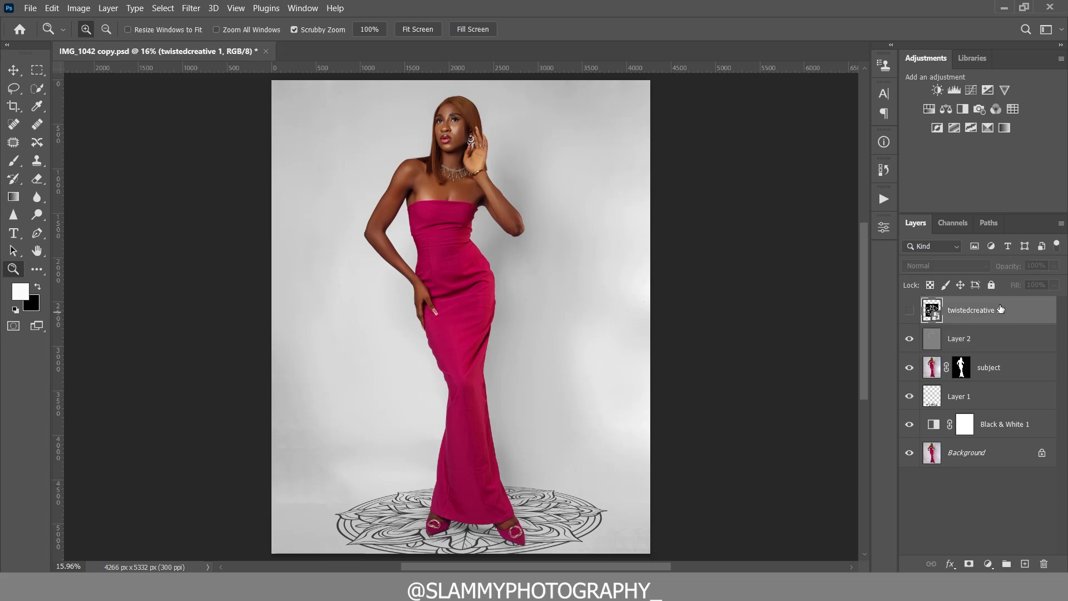
left_click(983, 346)
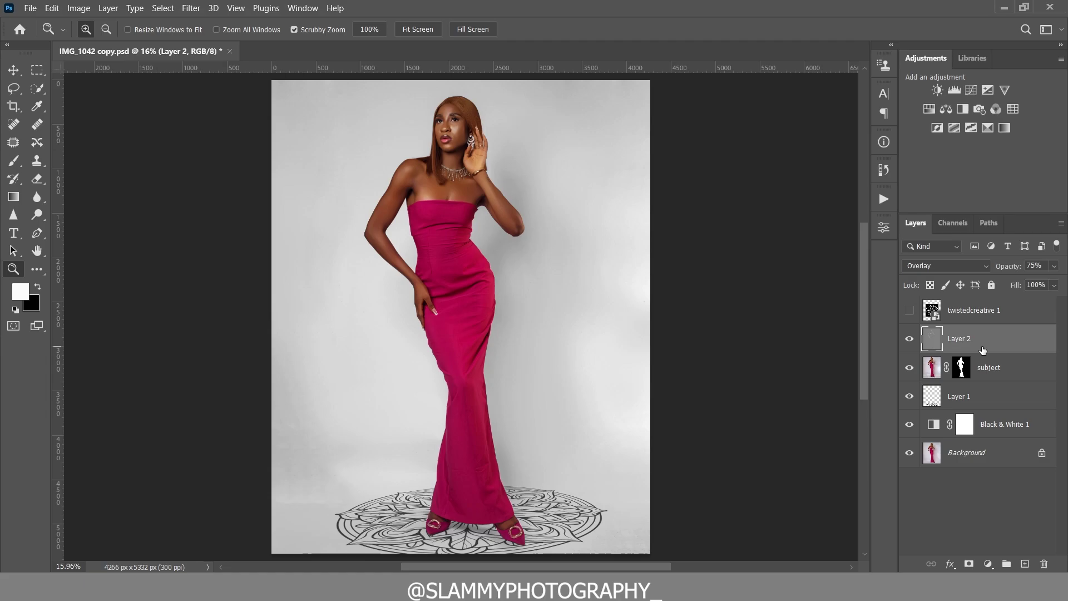
key("ctrl+shift+alt+e")
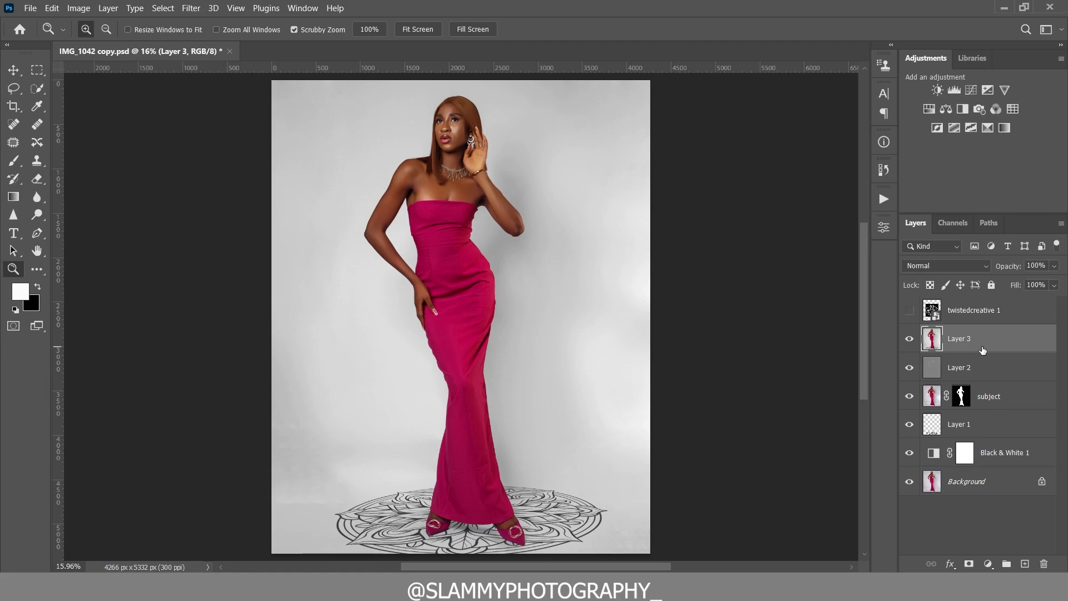
Open the merged layer in the Camera Raw filter and set temperature to +6, tint to +1 and exposure to +0.40
left_click(191, 8)
left_click(248, 103)
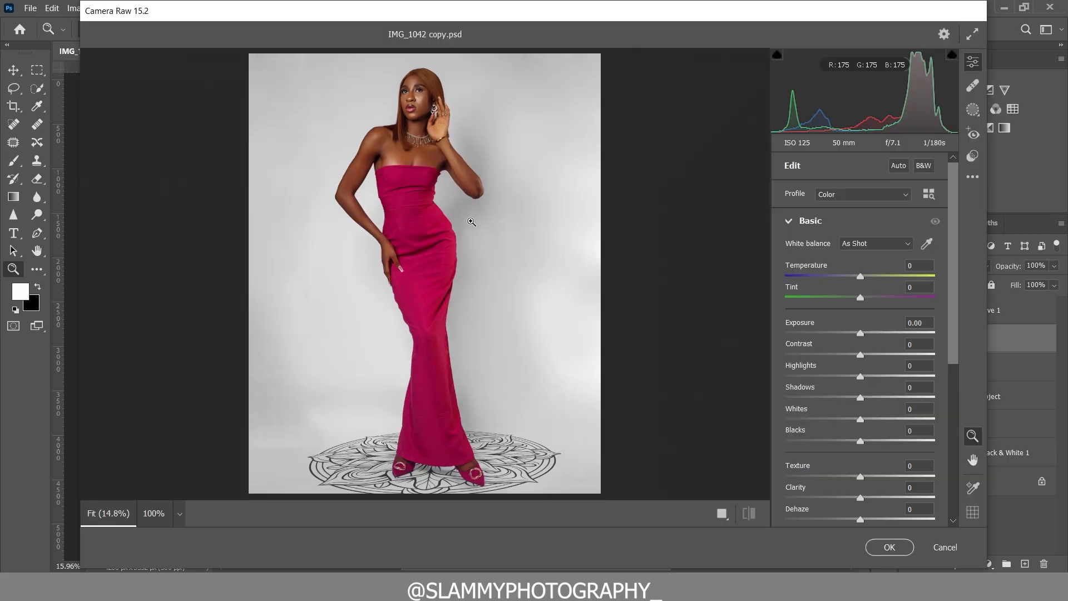
left_click_drag(813, 266, 818, 266)
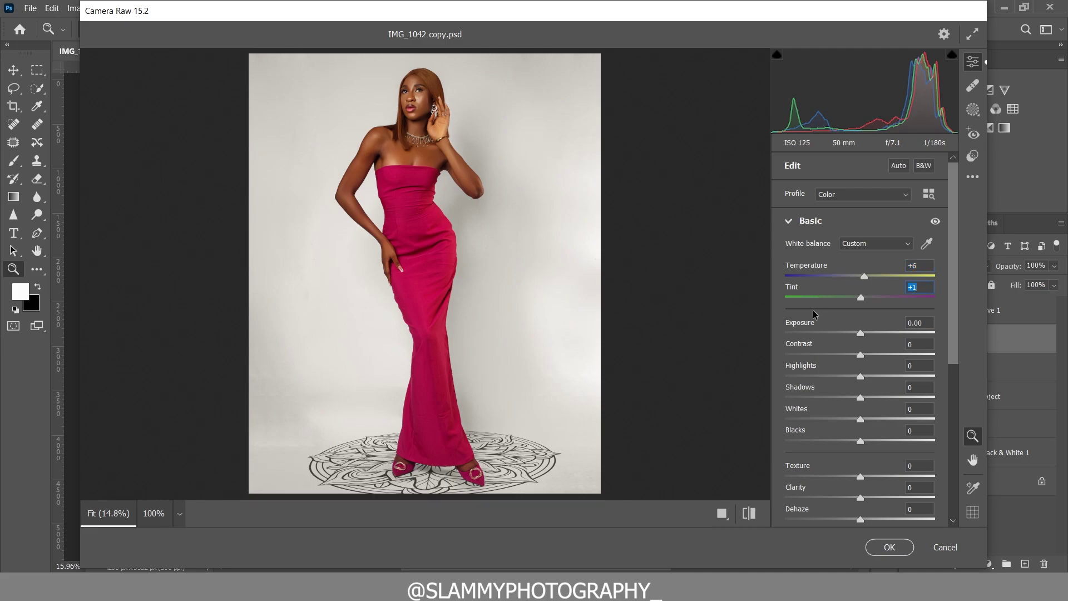
mouse_move(813, 314)
left_mouse_down()
mouse_move(817, 349)
mouse_move(810, 326)
left_mouse_up()
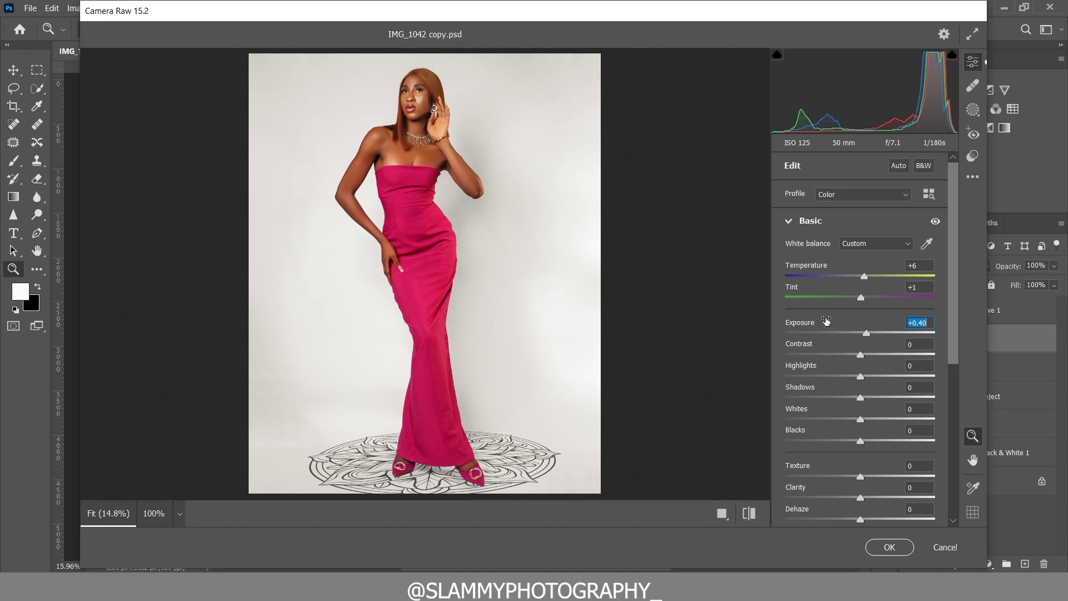
Set highlights to -42, blacks to -12 and contrast to +5, and apply the grade after a before/after comparison
left_click_drag(816, 365, 799, 370)
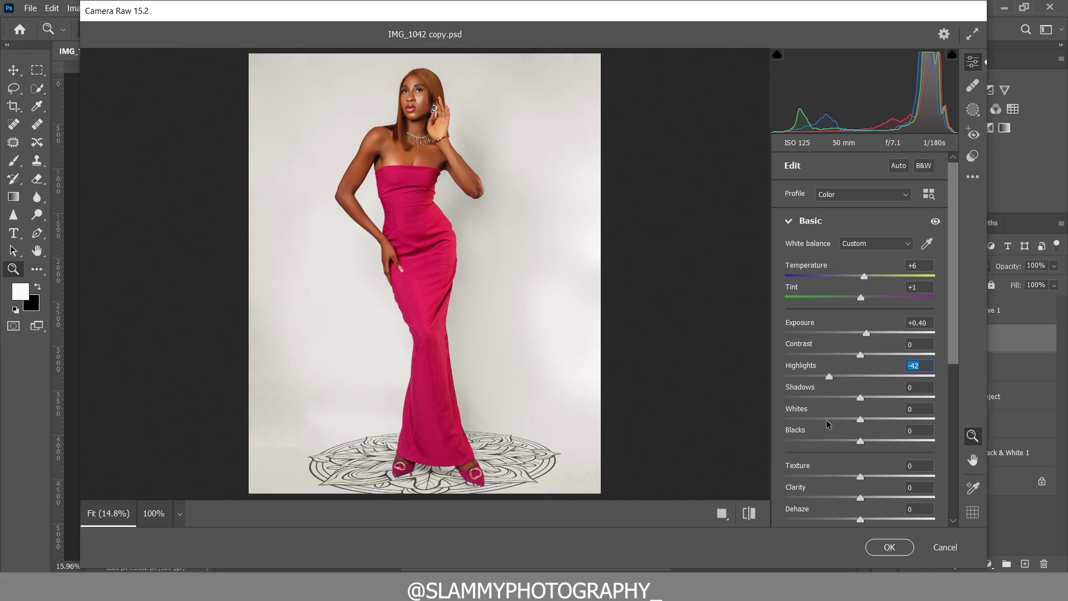
left_click_drag(823, 433, 814, 435)
left_click_drag(815, 346, 821, 347)
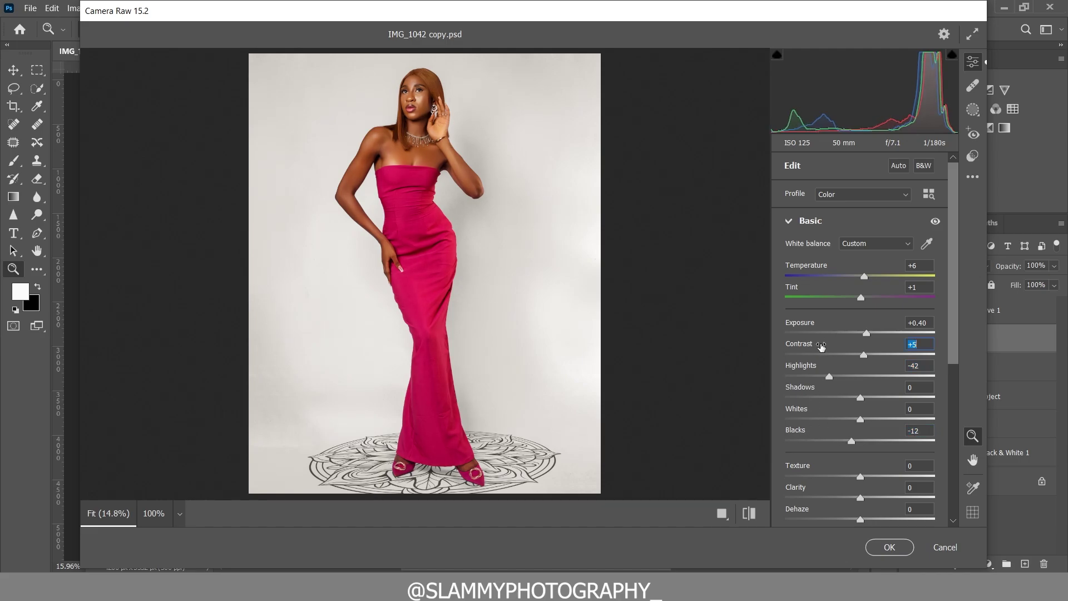
left_click(722, 513)
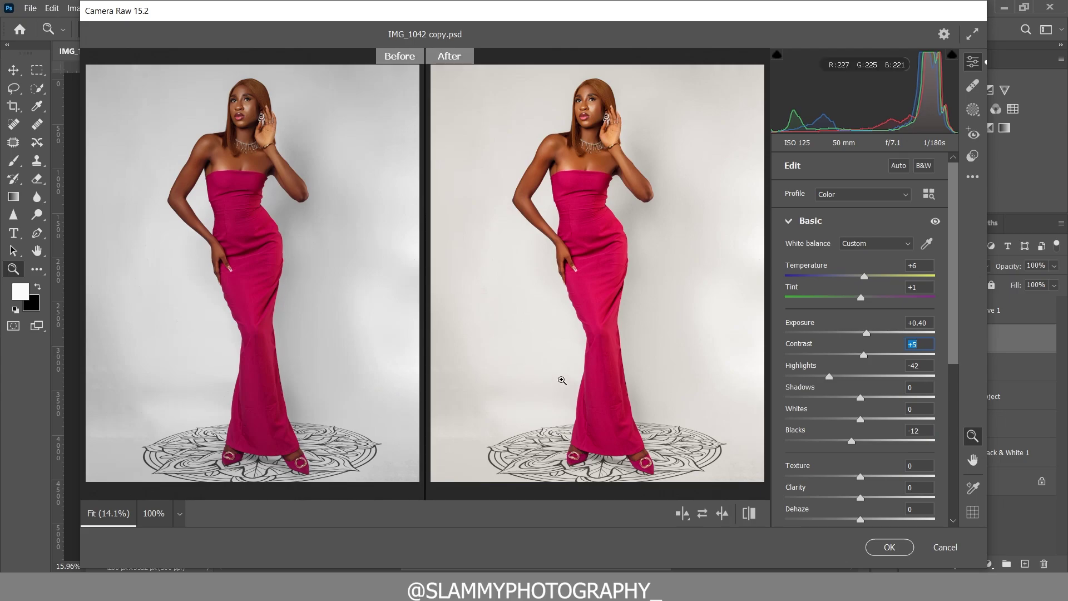
left_click(889, 547)
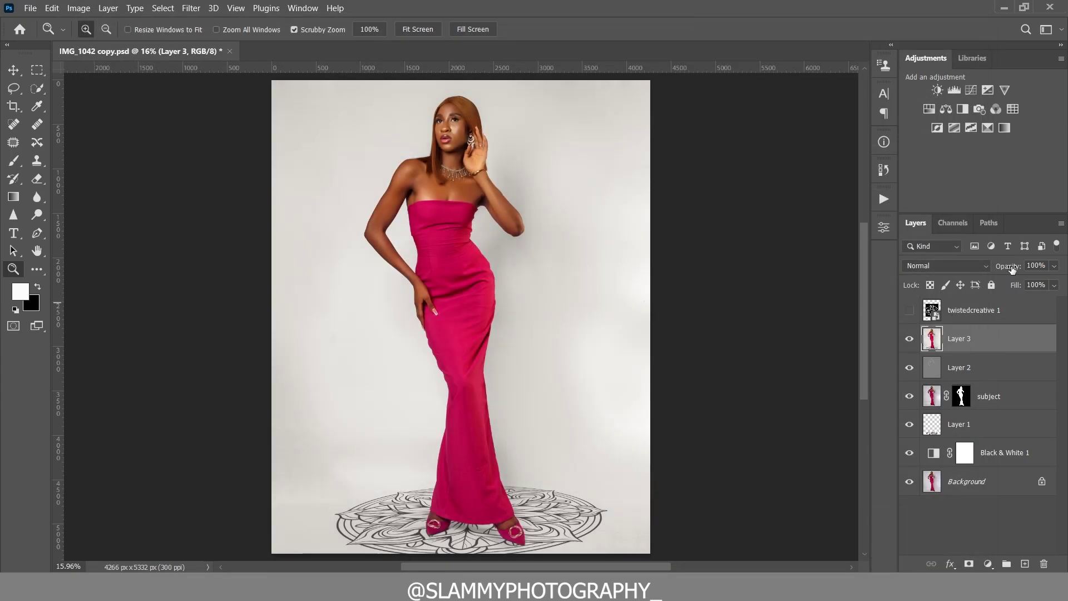
Try the merged layer at 60% opacity, compare the face with the original image, and return to the Camera Raw Filter history state
left_click_drag(1011, 268, 1004, 271)
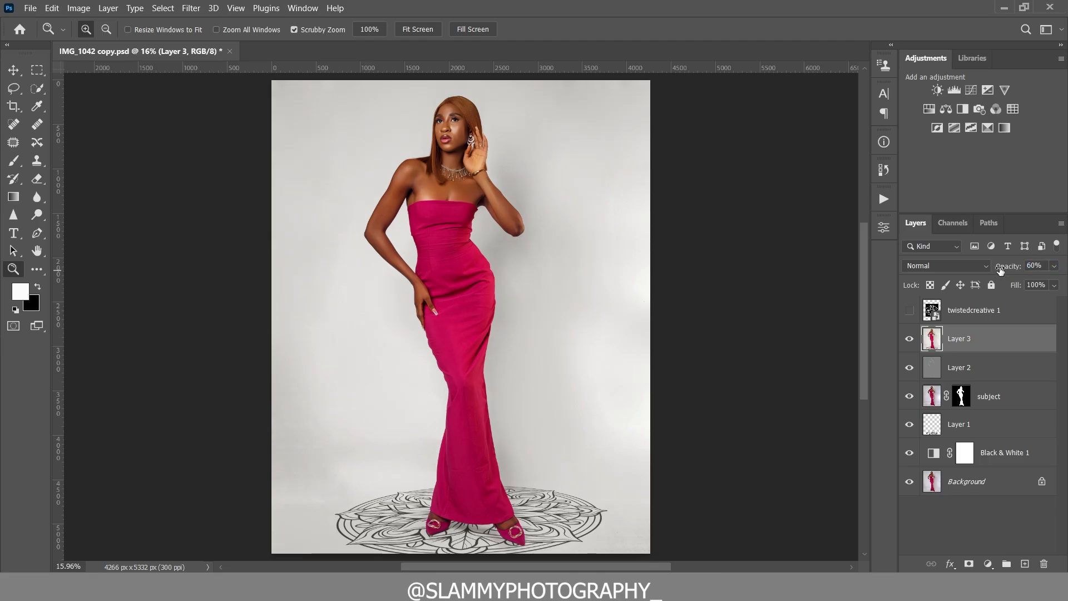
left_click_drag(445, 123, 502, 212)
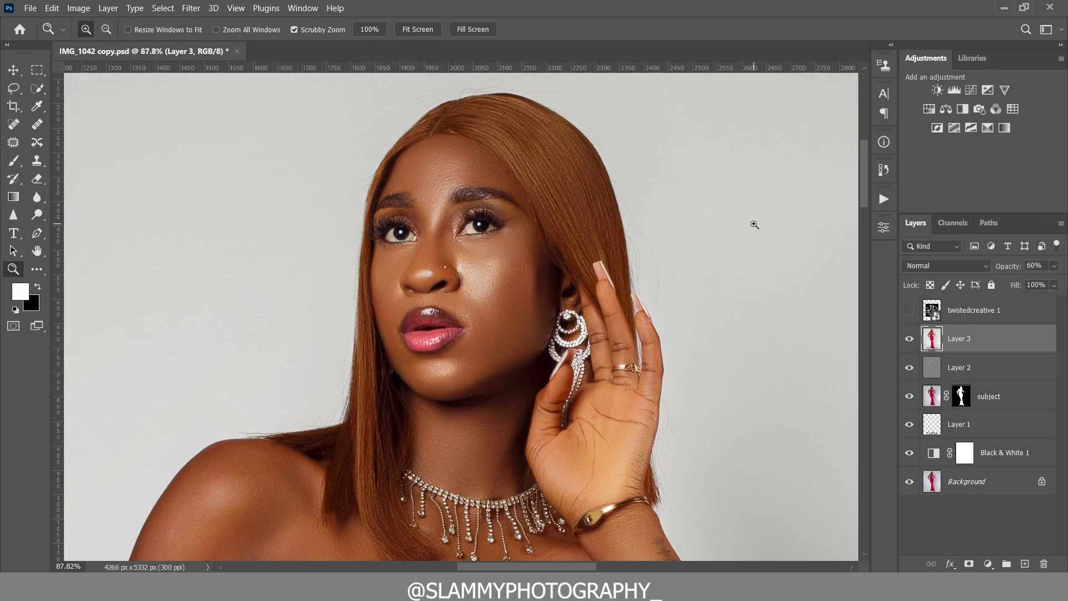
left_click(879, 177)
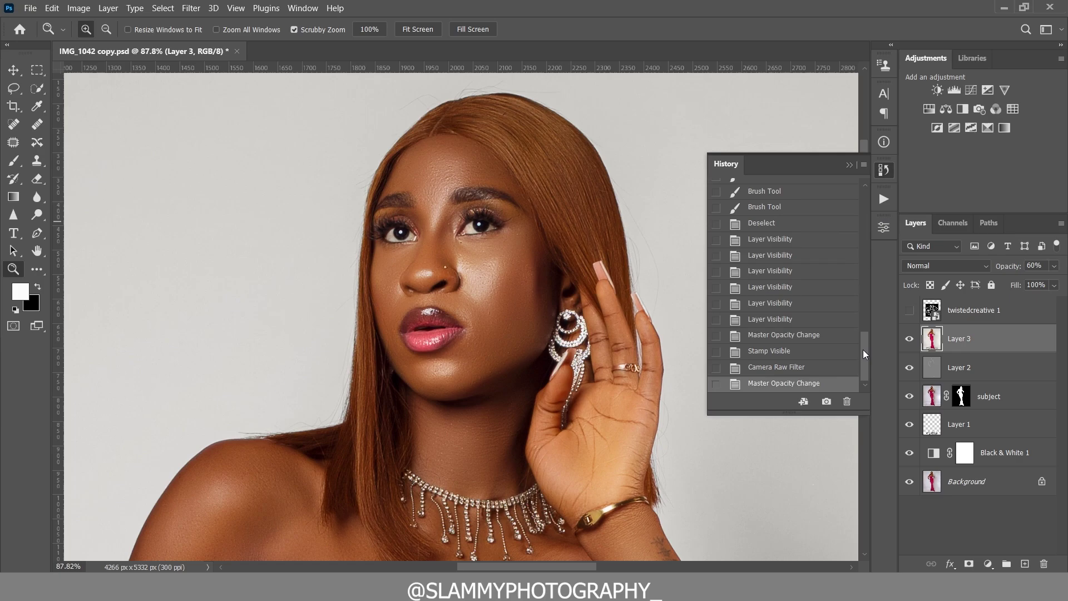
scroll(862, 349, "up", 5)
left_click(812, 190)
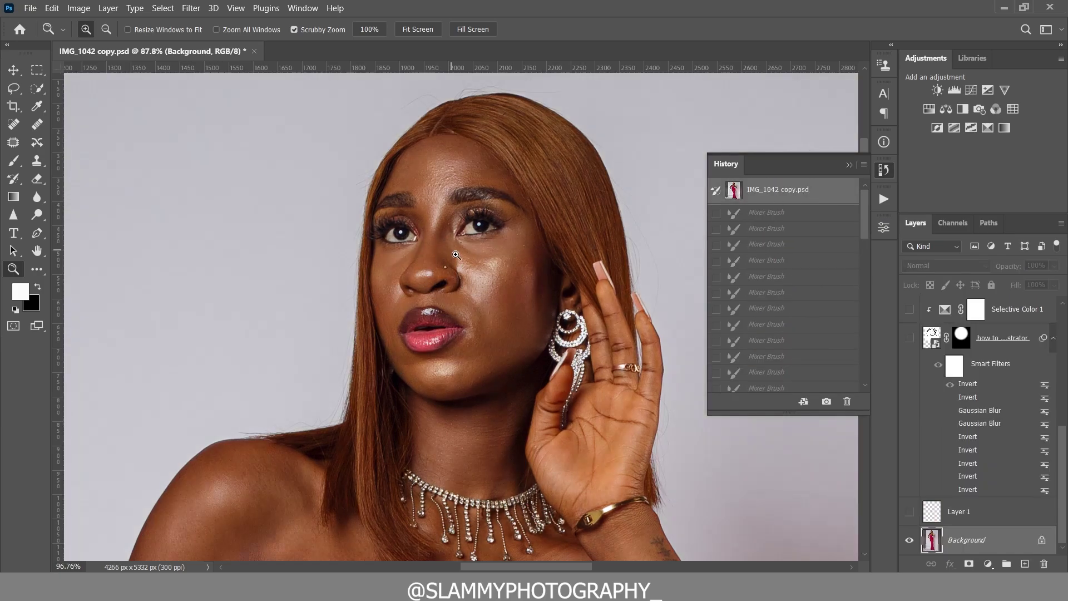
scroll(861, 228, "down", 10)
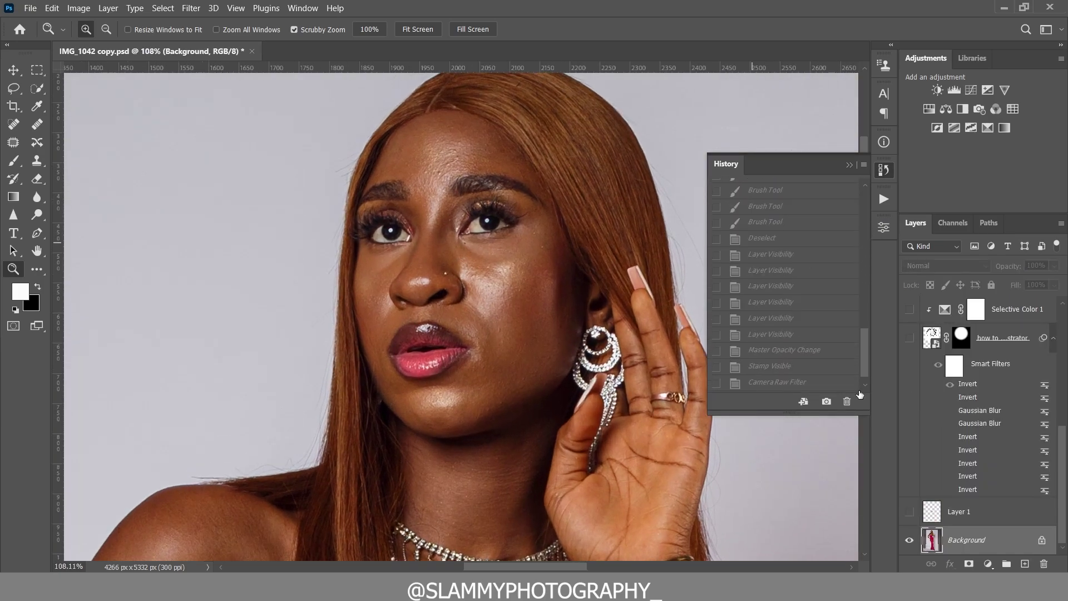
left_click(801, 382)
Examine the full portrait and a close view of the dress hem, shoes and floor mandala
left_click(236, 7)
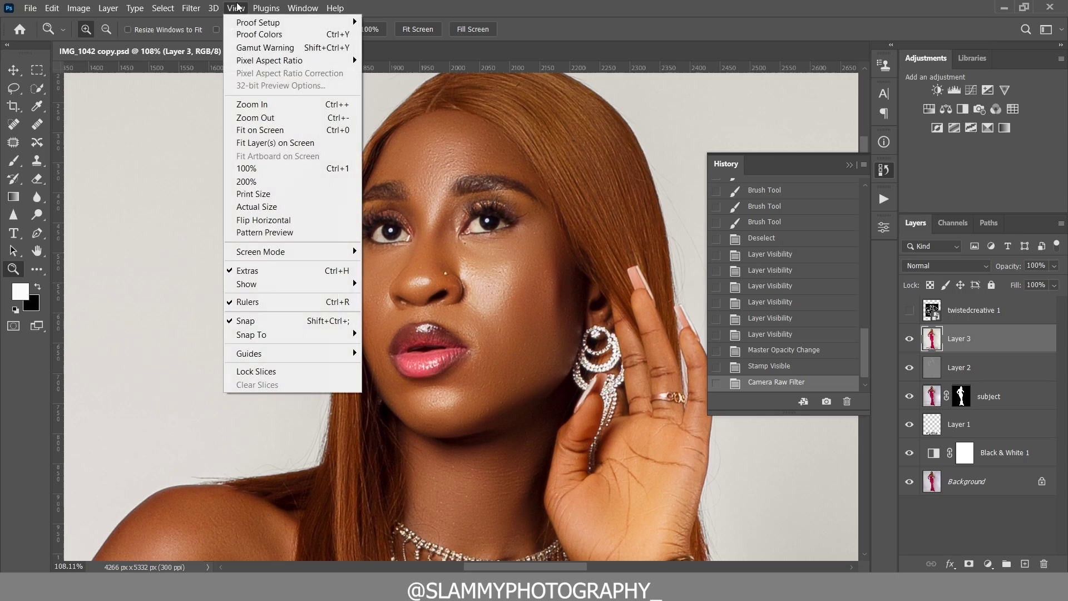
left_click(236, 8)
left_click(240, 7)
left_click(240, 8)
left_click(238, 7)
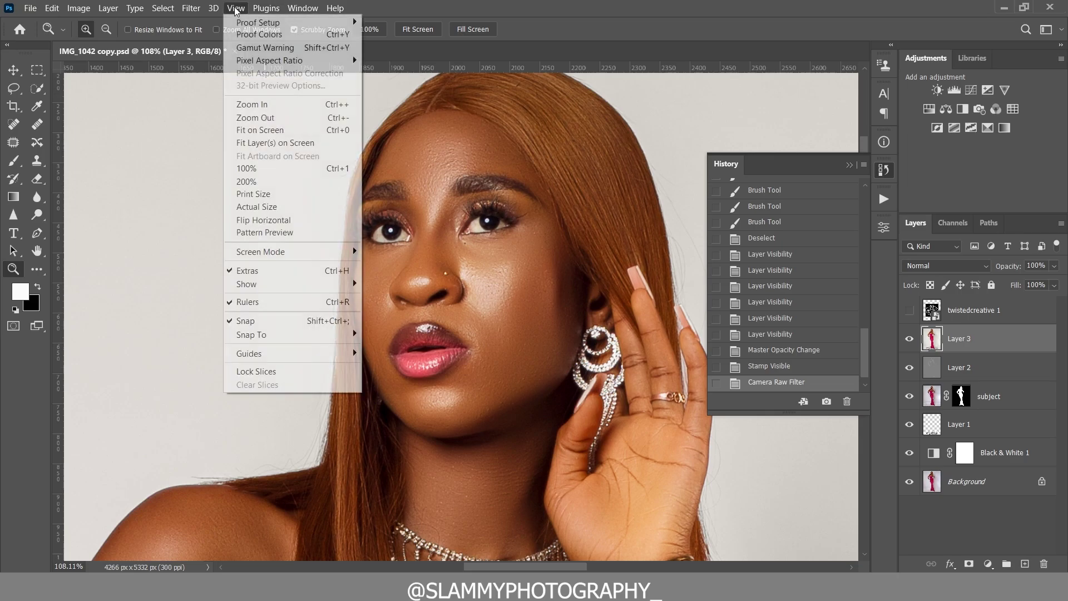
left_click(282, 131)
left_click(884, 169)
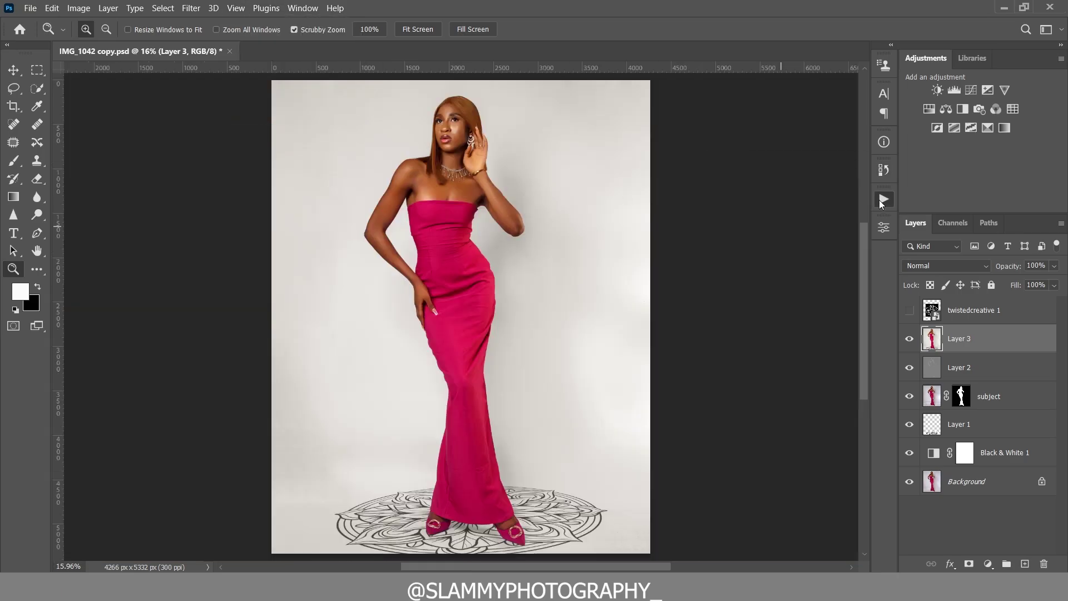
left_click(884, 198)
left_click(848, 193)
scroll(496, 468, "down", 2)
left_click(492, 487)
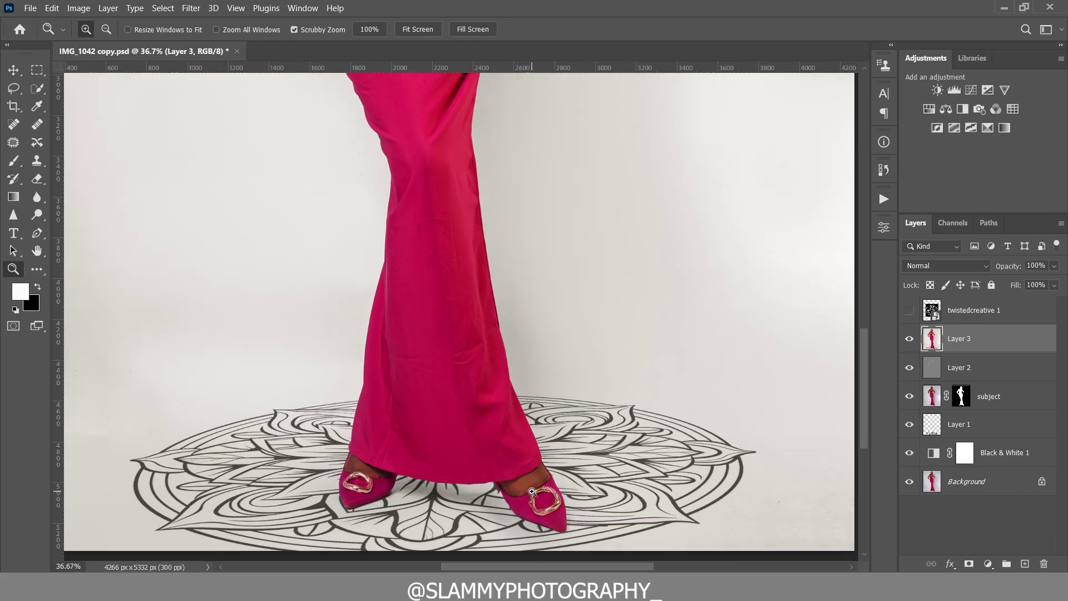
scroll(155, 499, "down", 1)
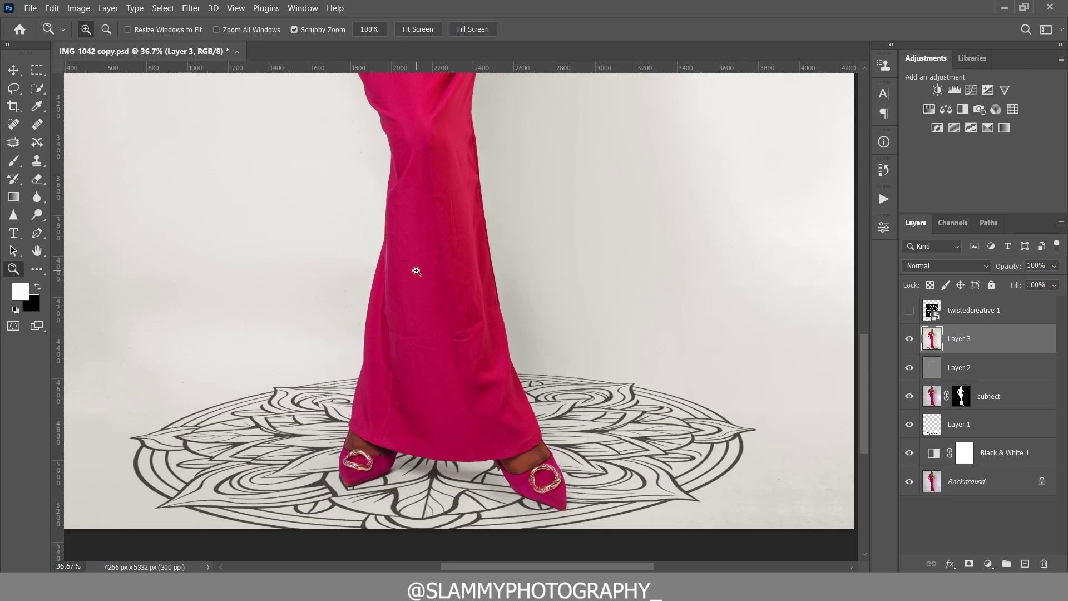
left_click(236, 7)
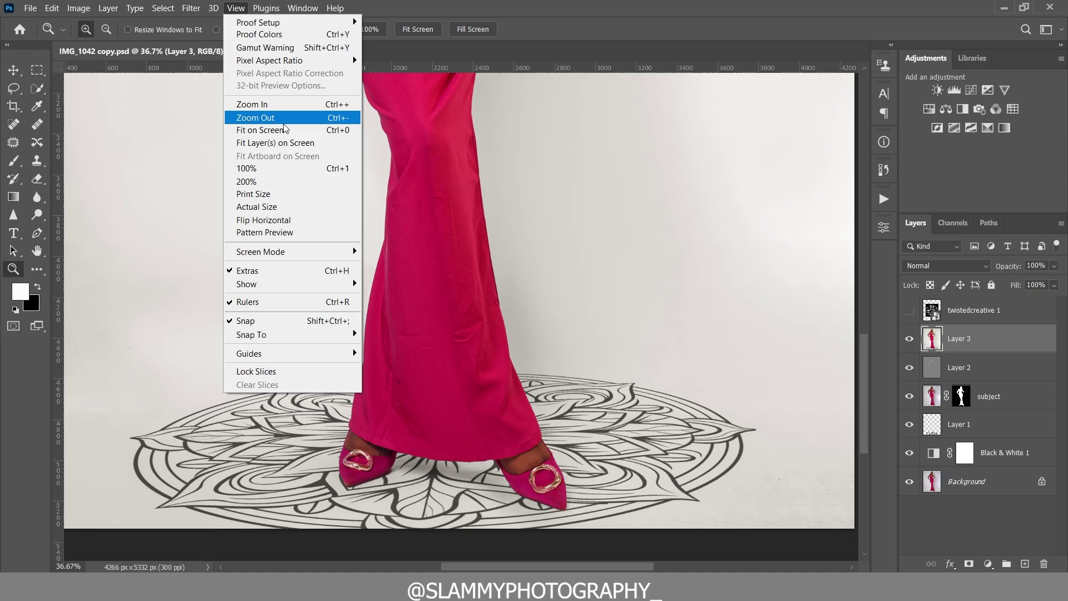
left_click(286, 130)
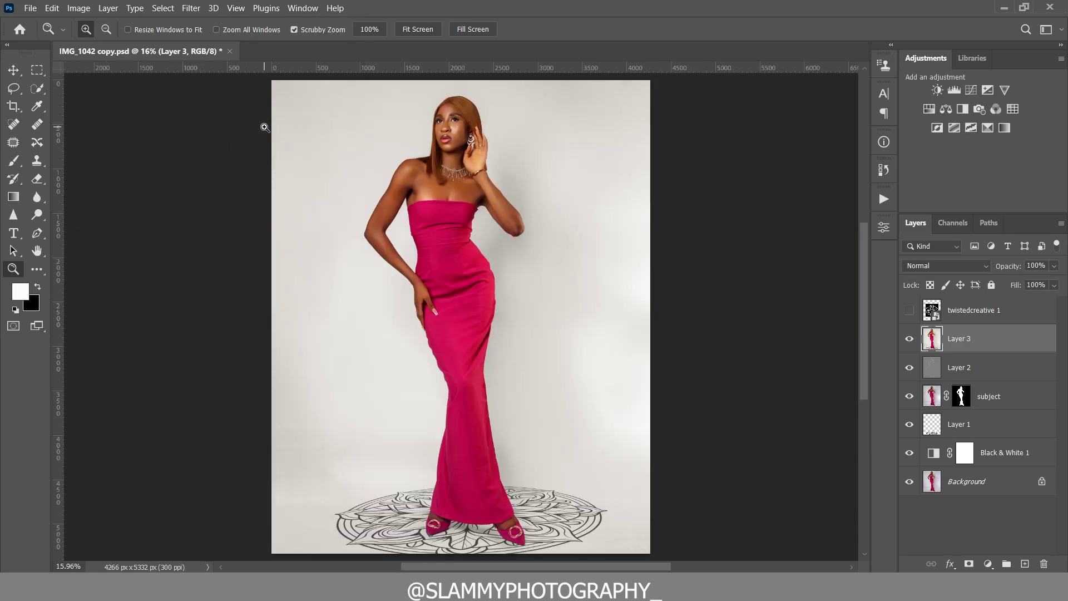
Open the merged layer in Liquify and nudge the waist edge beside the bent arm inward with a size 200 brush
left_click(191, 7)
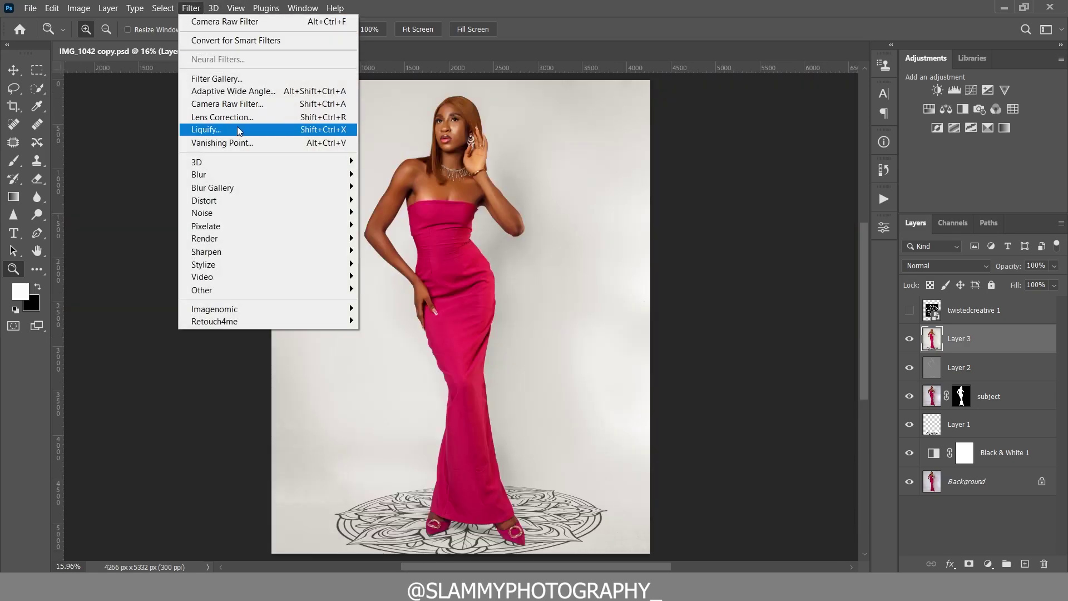
mouse_move(236, 8)
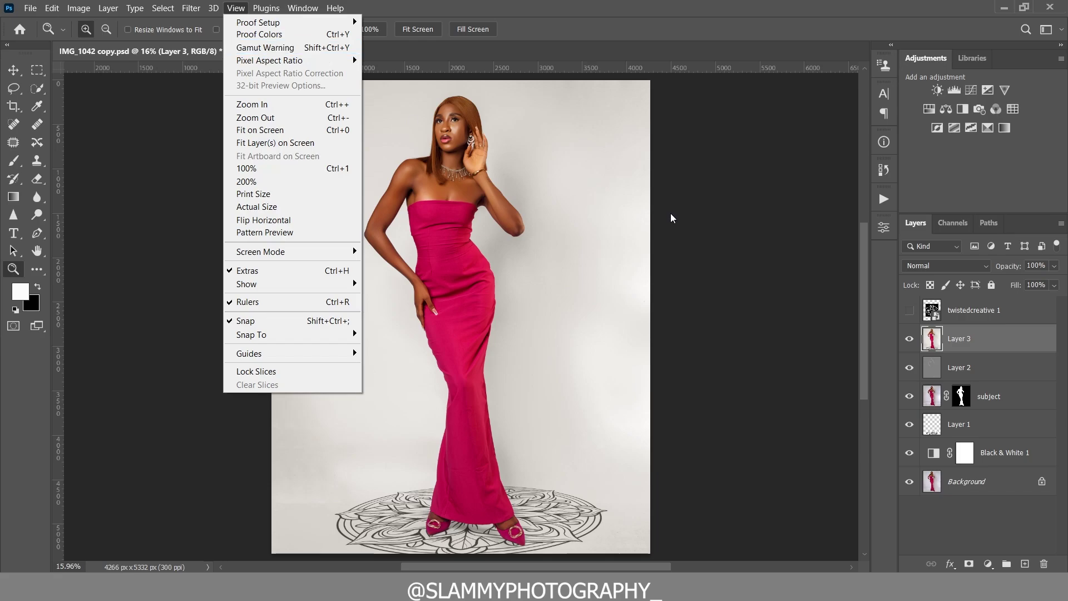
left_click(970, 329)
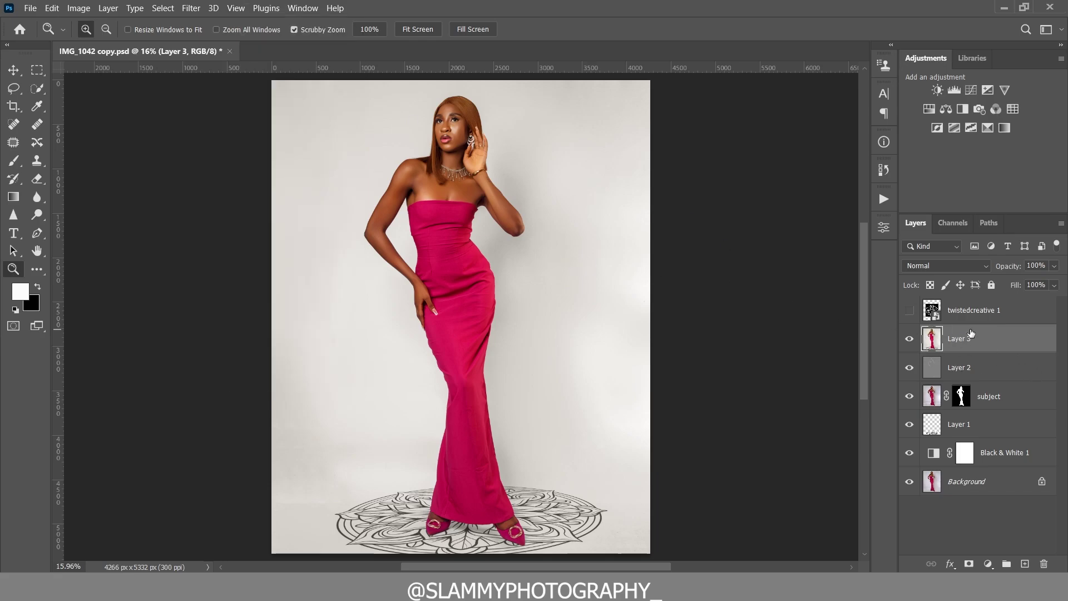
left_click(195, 11)
left_click(250, 130)
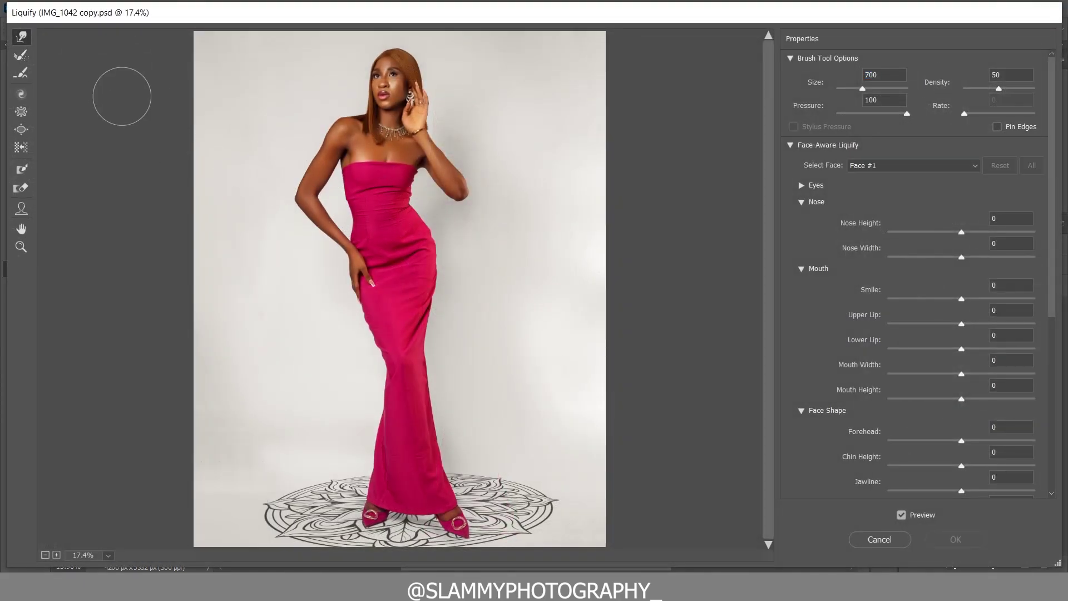
key("bracketleft")
key("bracketleft")
key("bracketleft")
key("bracketleft")
key("bracketleft")
left_click_drag(345, 205, 355, 214)
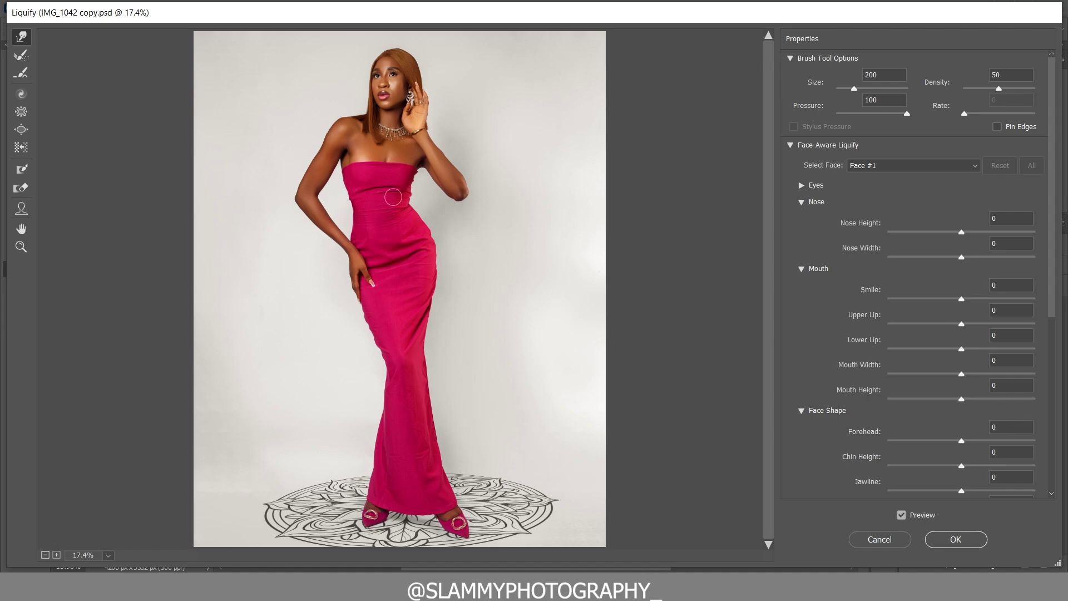
Push the dress's outer edge slightly outward below the hip with a size 600 brush and apply the Liquify changes
key("bracketleft")
key("bracketleft")
key("bracketright")
key("bracketright")
key("bracketleft")
key("bracketright")
key("bracketright")
key("bracketright")
key("bracketright")
key("bracketright")
key("bracketright")
key("bracketright")
key("bracketright")
key("bracketleft")
key("bracketleft")
key("bracketright")
key("bracketright")
key("bracketright")
left_click_drag(428, 304, 433, 304)
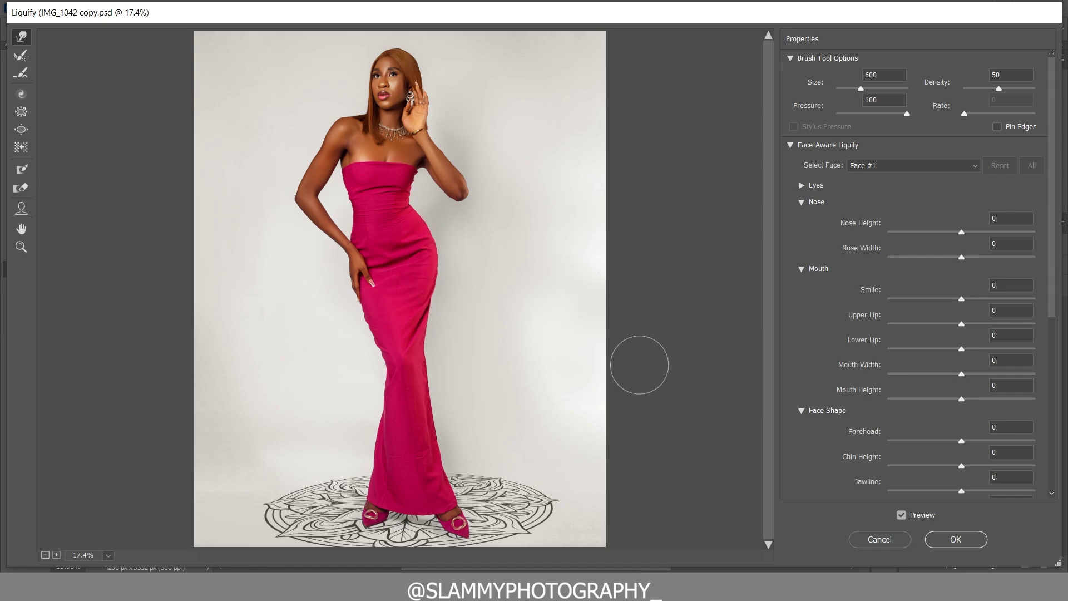
left_click(938, 540)
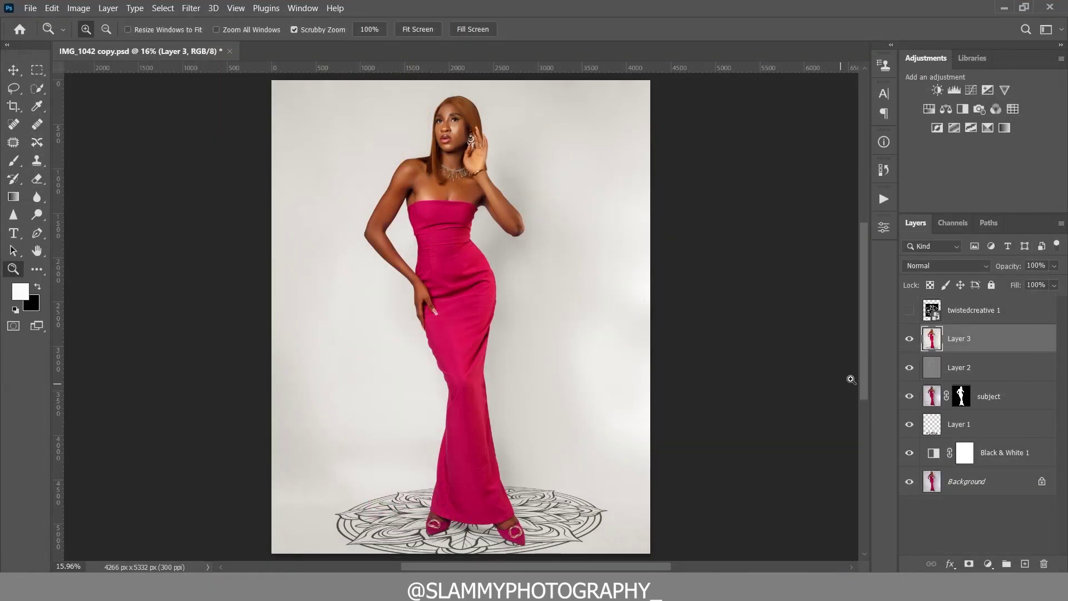
Try a Color Lookup adjustment layer loaded with amazing skintone luts.CUBE at reduced opacity, and delete the layer
left_click(987, 564)
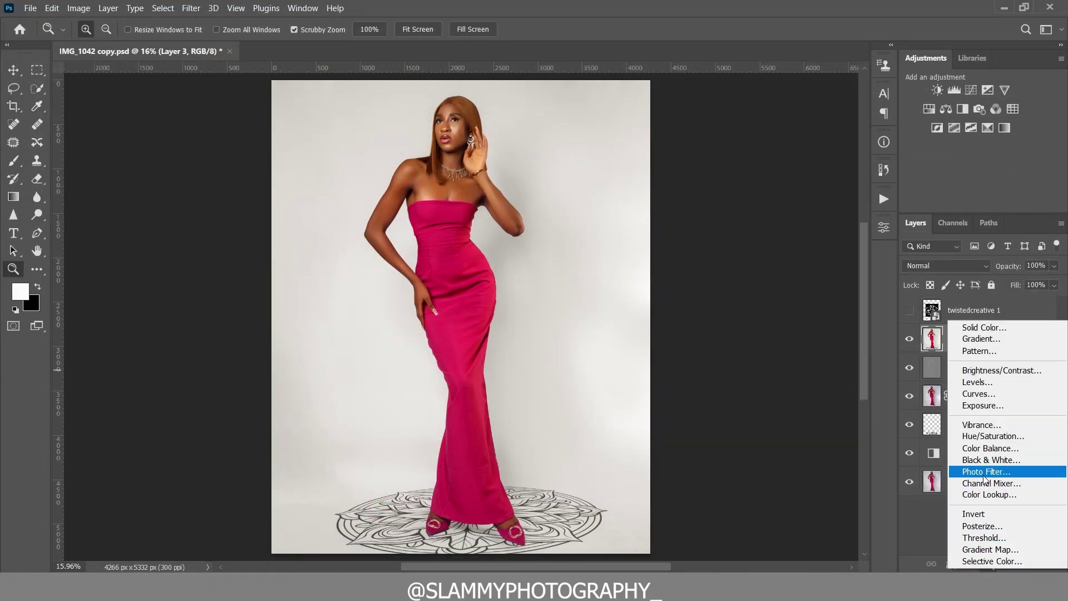
left_click(989, 494)
left_click(806, 261)
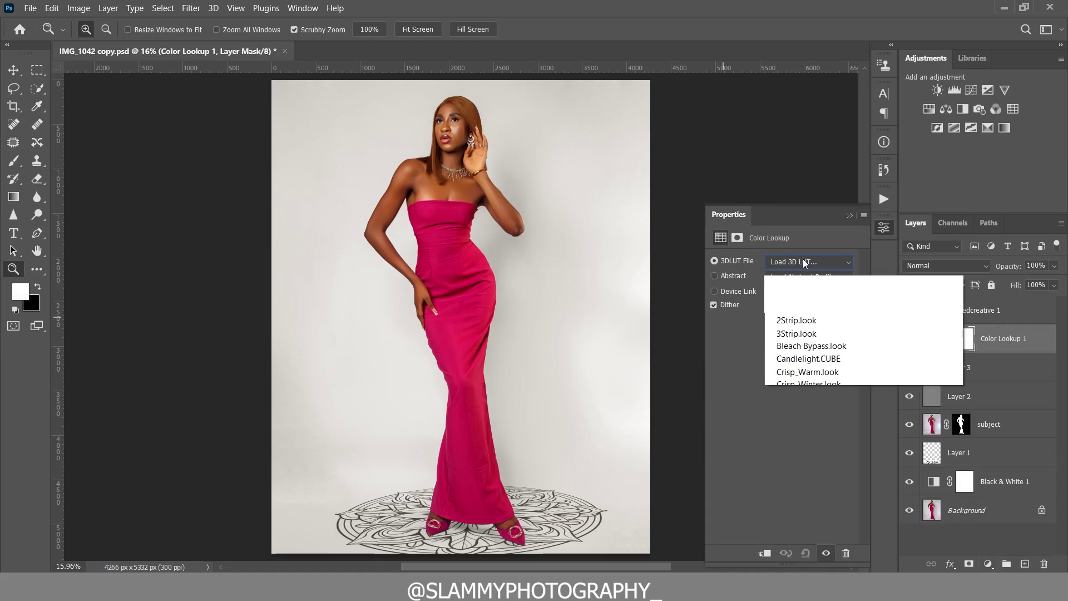
left_click(780, 10)
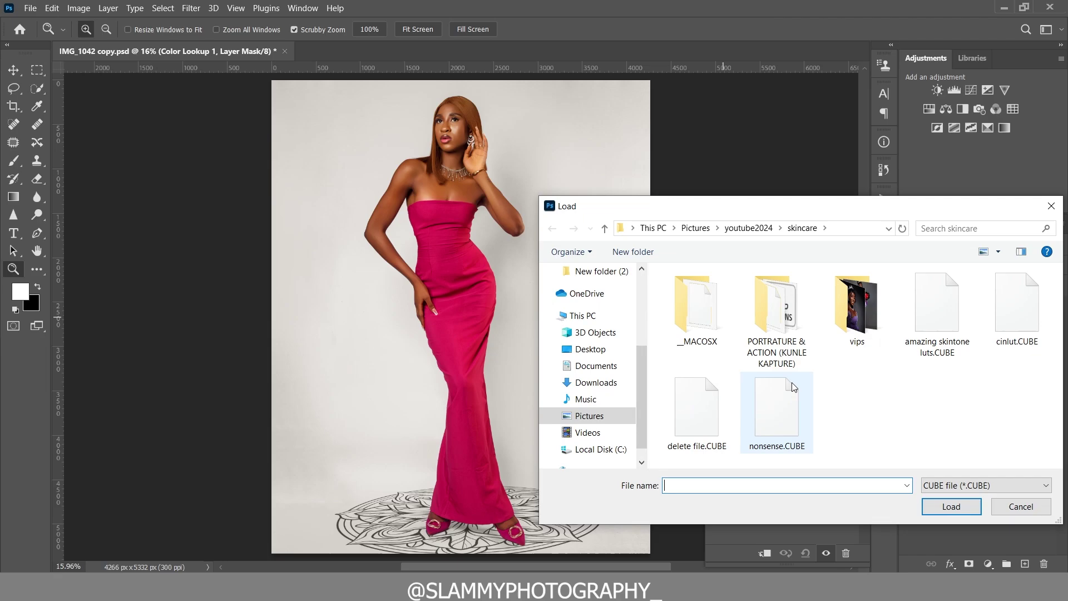
left_click(930, 312)
left_click(945, 514)
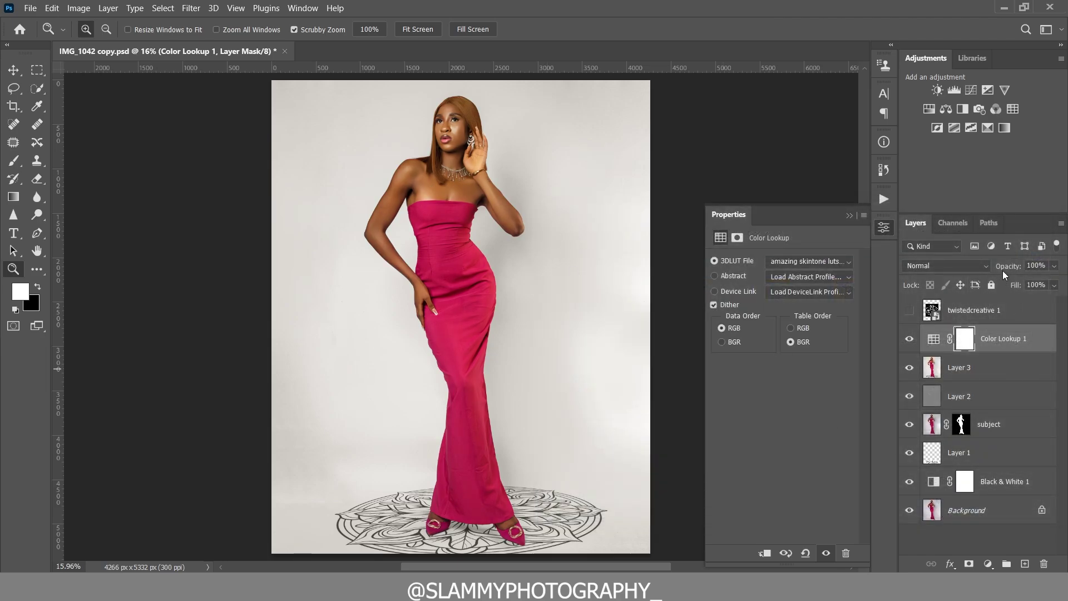
left_click_drag(1009, 268, 1001, 268)
left_click_drag(1044, 545, 1043, 563)
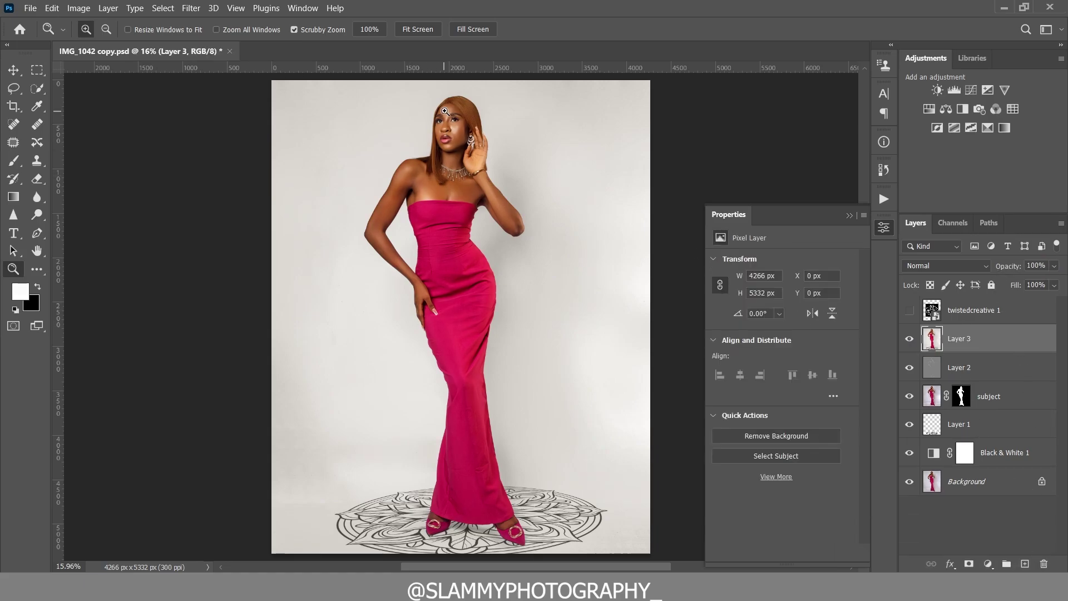
Inspect the face closely and compare the full retouched portrait with the original history state, returning to the latest state
left_click_drag(445, 111, 515, 218)
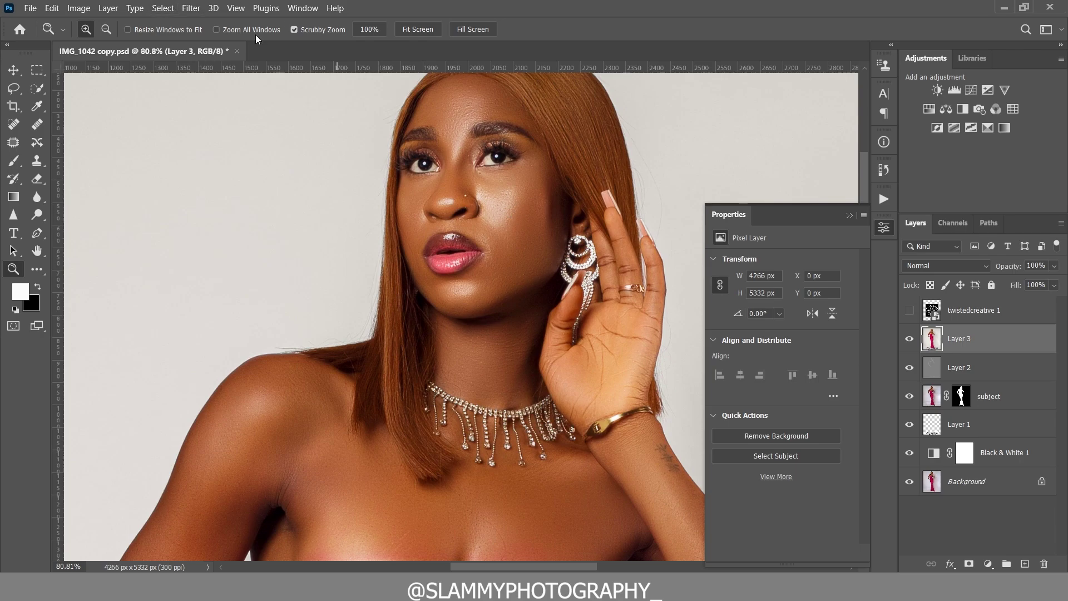
left_click(236, 15)
left_click(283, 130)
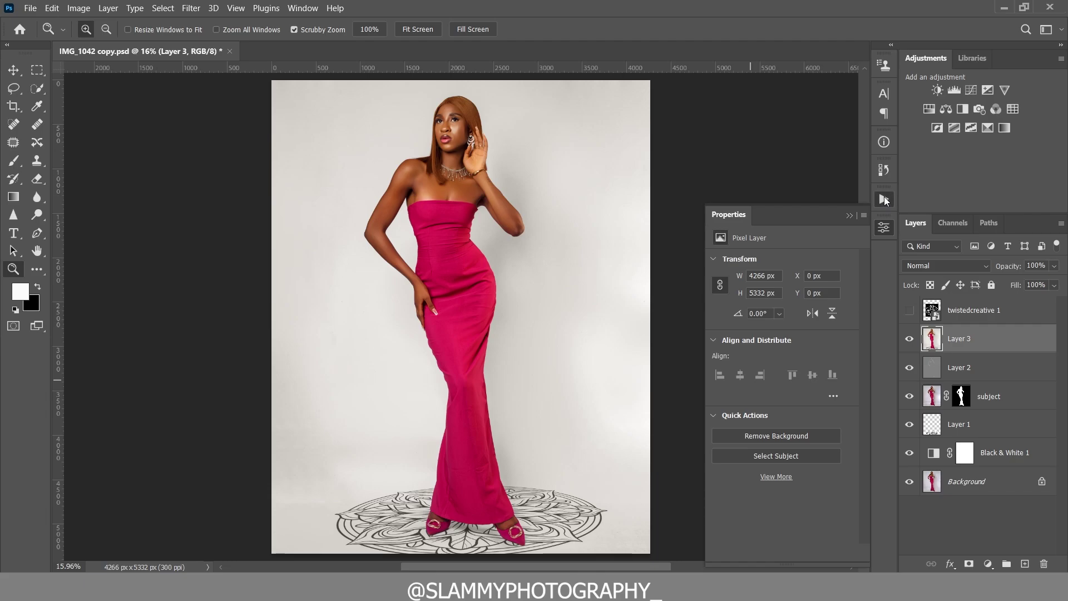
left_click(883, 196)
left_click(882, 170)
mouse_move(864, 354)
left_mouse_down()
mouse_move(843, 189)
mouse_move(866, 368)
left_mouse_up()
left_click(808, 190)
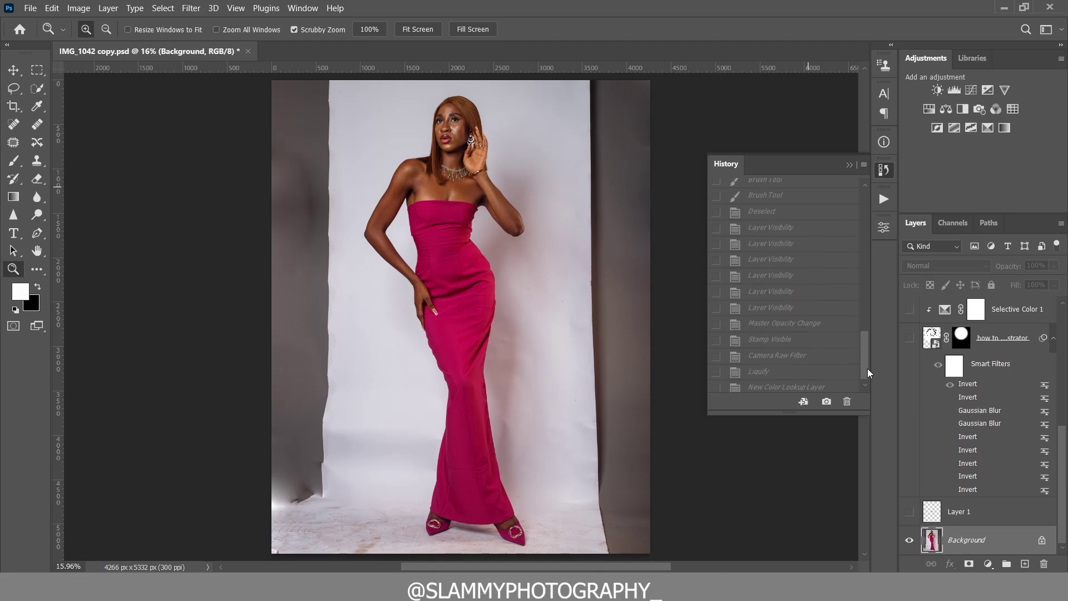
left_click(793, 385)
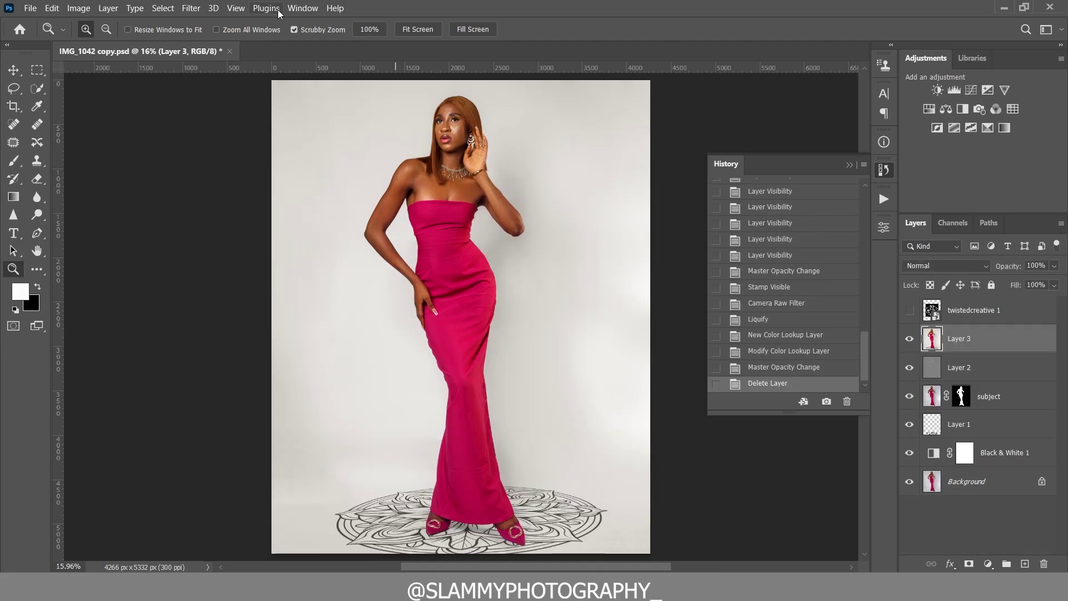
left_click(242, 10)
left_click(283, 131)
Add a Selective Color adjustment layer above the merged layer and set its Whites to cyan +15, yellow -10 and black -100
left_click(988, 563)
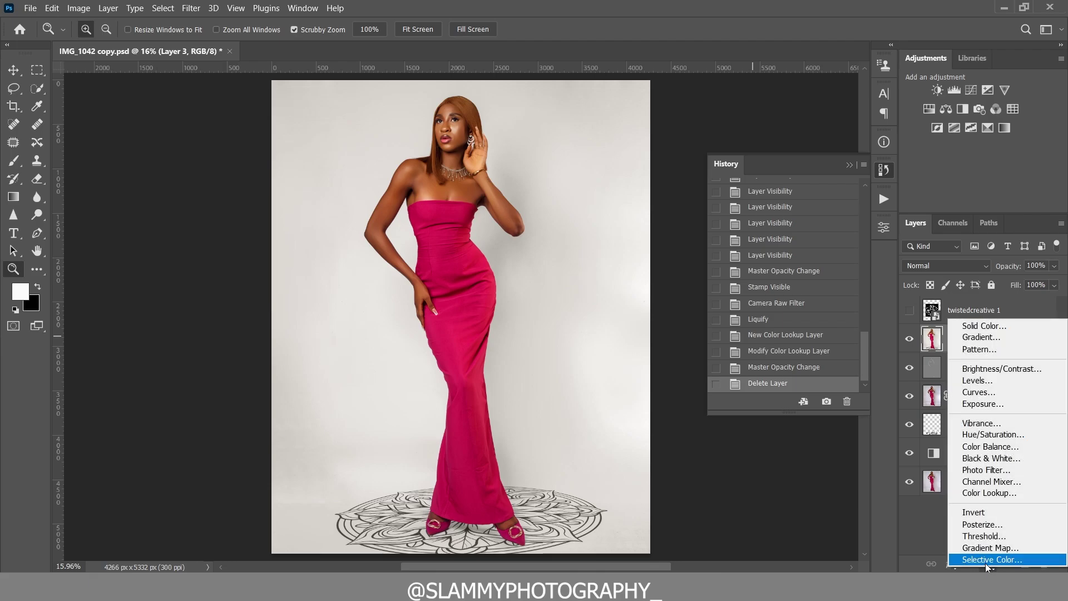
left_click(986, 560)
left_click(759, 283)
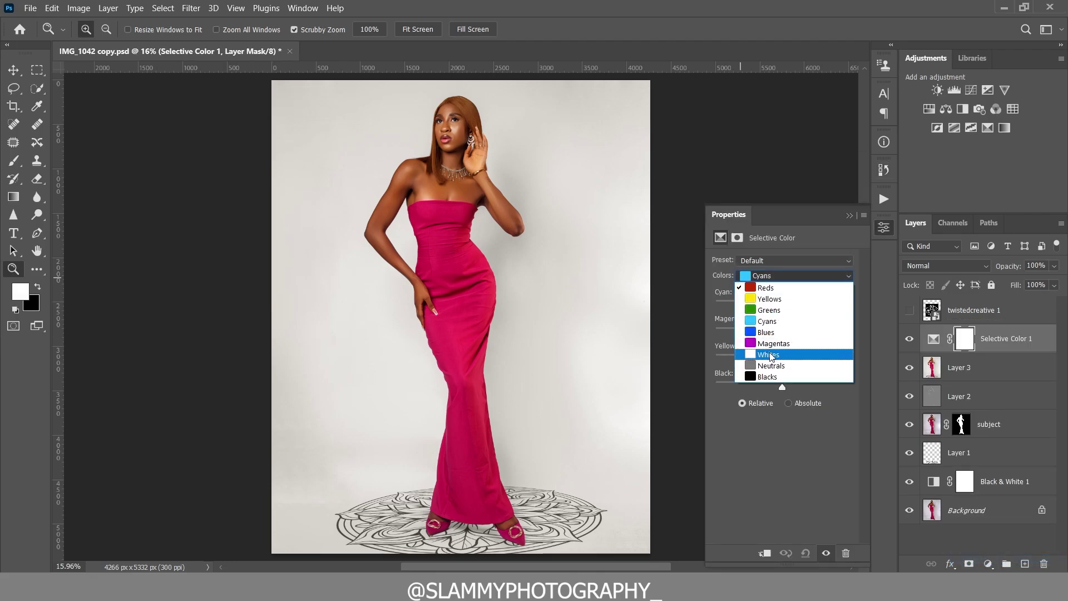
left_click(762, 350)
left_click_drag(782, 305, 791, 306)
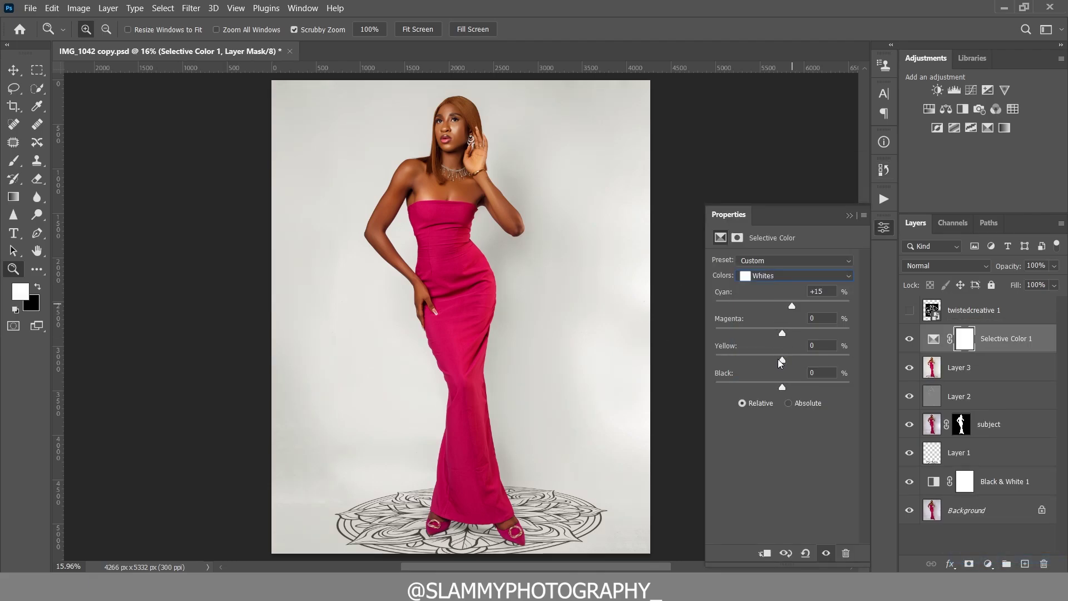
left_click_drag(781, 361, 1028, 341)
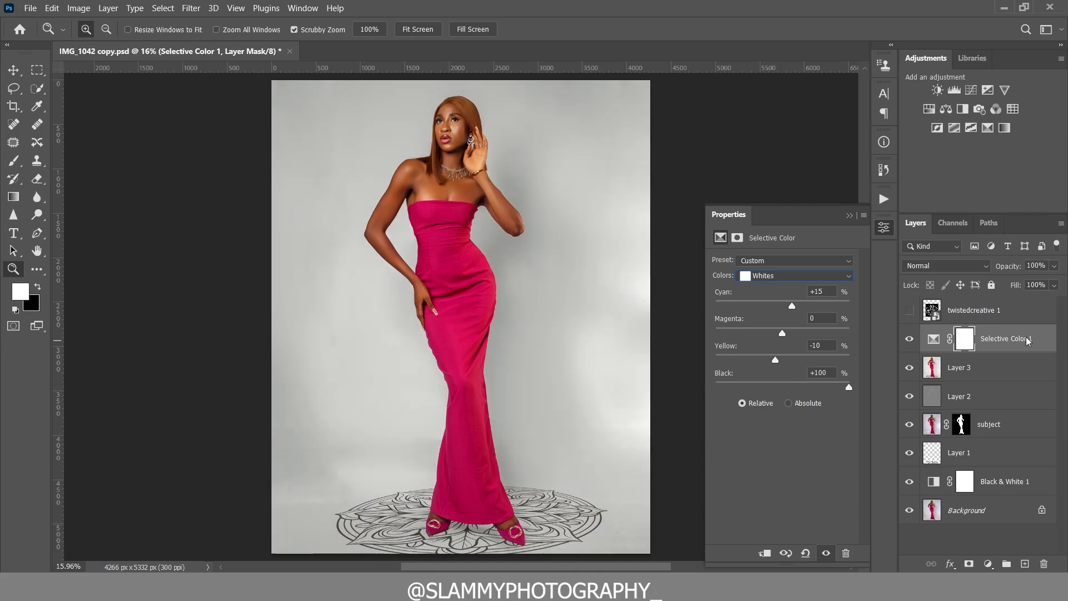
key("backslash")
left_click_drag(860, 378, 951, 375)
left_click_drag(841, 388, 705, 410)
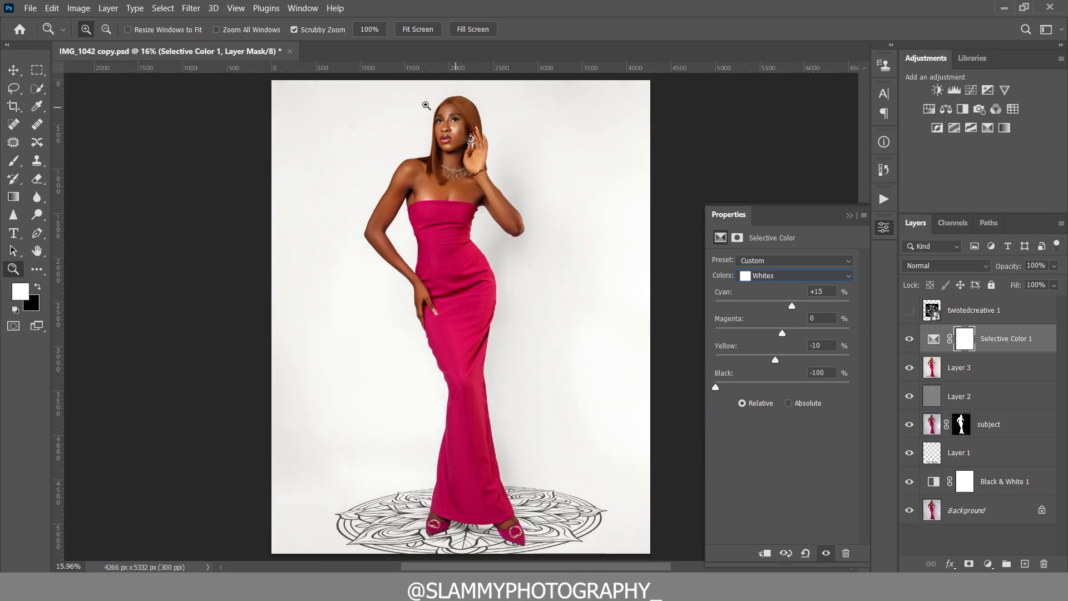
Mask the Selective Color adjustment off the model's upper body and arms, painting black with a size 500 brush at 56% flow
left_click(13, 160)
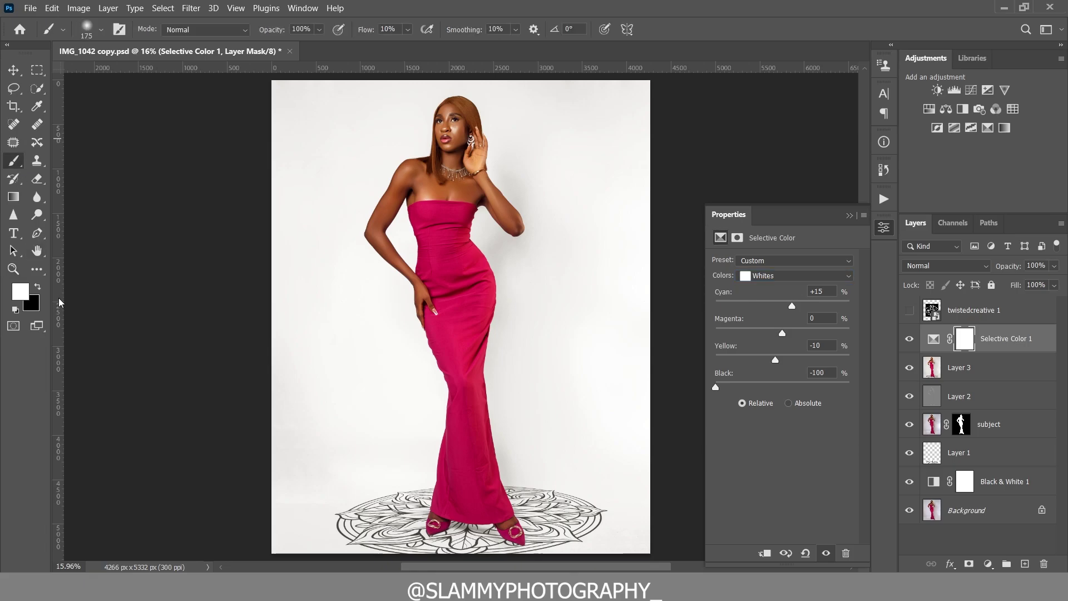
left_click(37, 287)
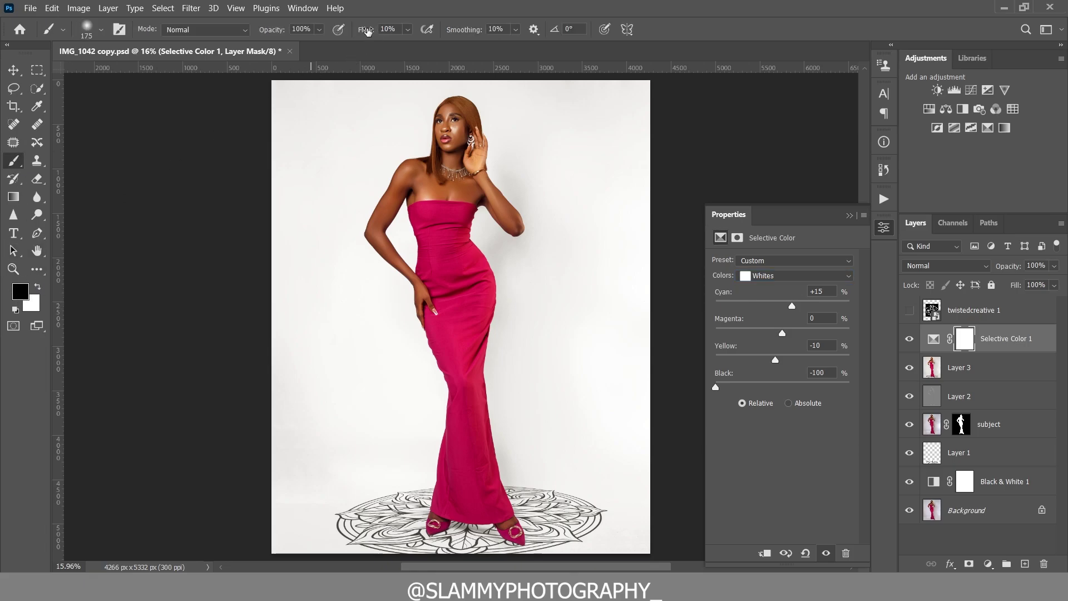
key("bracketright")
key("bracketright")
key("bracketright")
key("bracketright")
key("bracketright")
mouse_move(502, 235)
left_mouse_down()
mouse_move(426, 178)
mouse_move(425, 323)
left_mouse_up()
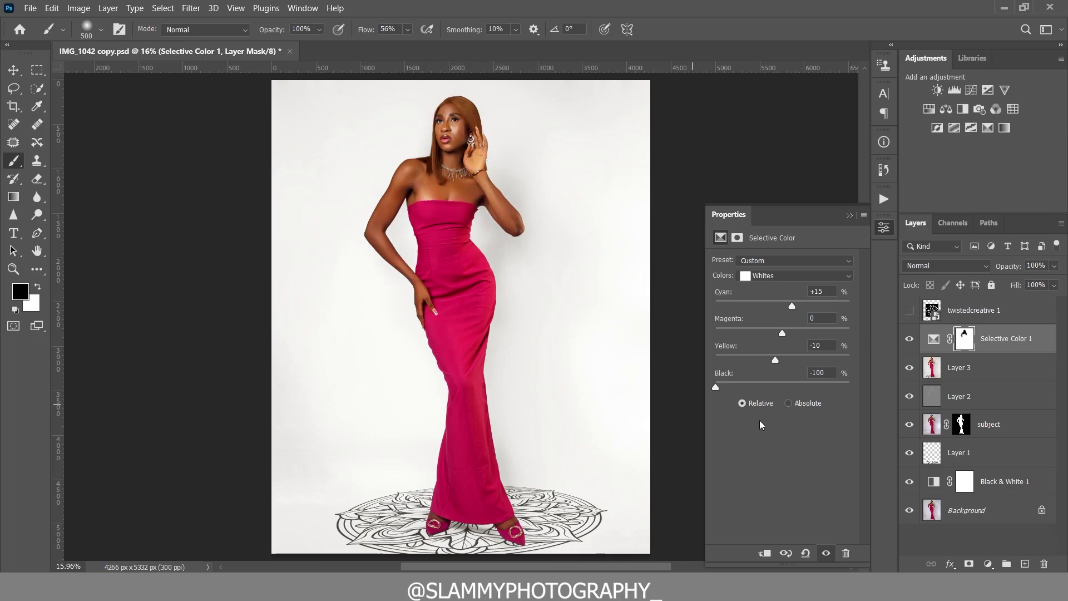
Toggle the Selective Color layer's visibility, then compare the full portrait with the original history state and return to the latest state
left_click(909, 339)
left_click(884, 169)
left_click_drag(860, 325, 847, 189)
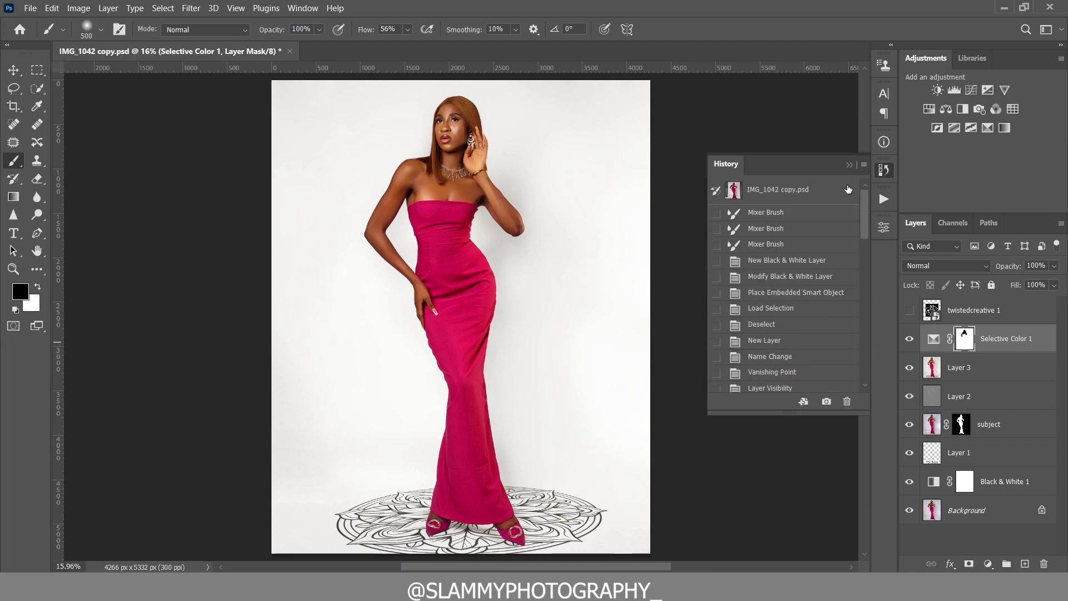
left_click(847, 189)
left_click_drag(861, 235, 858, 384)
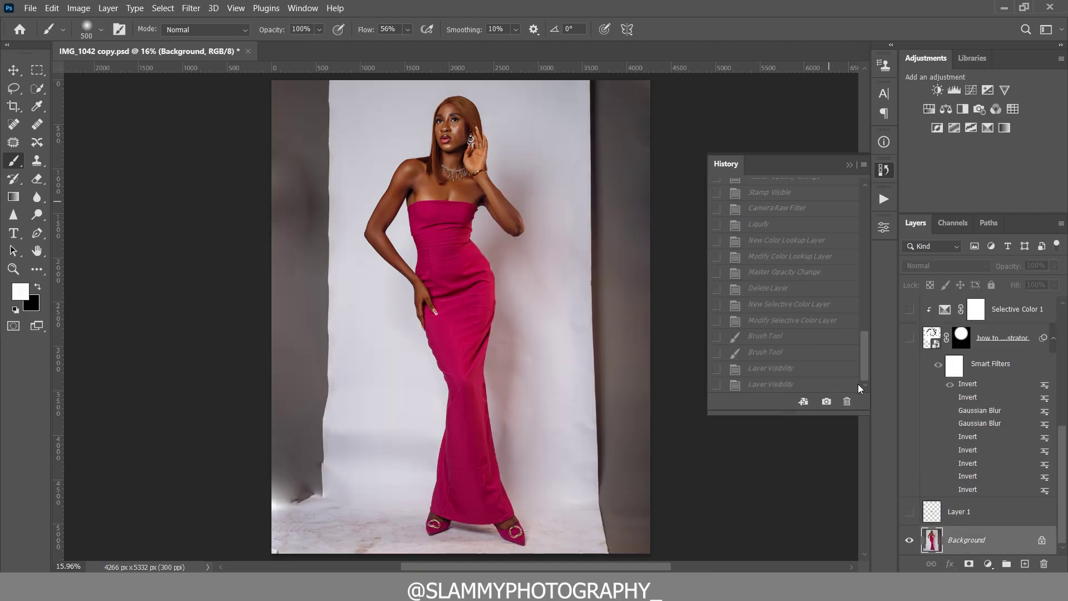
left_click(813, 384)
left_click(849, 165)
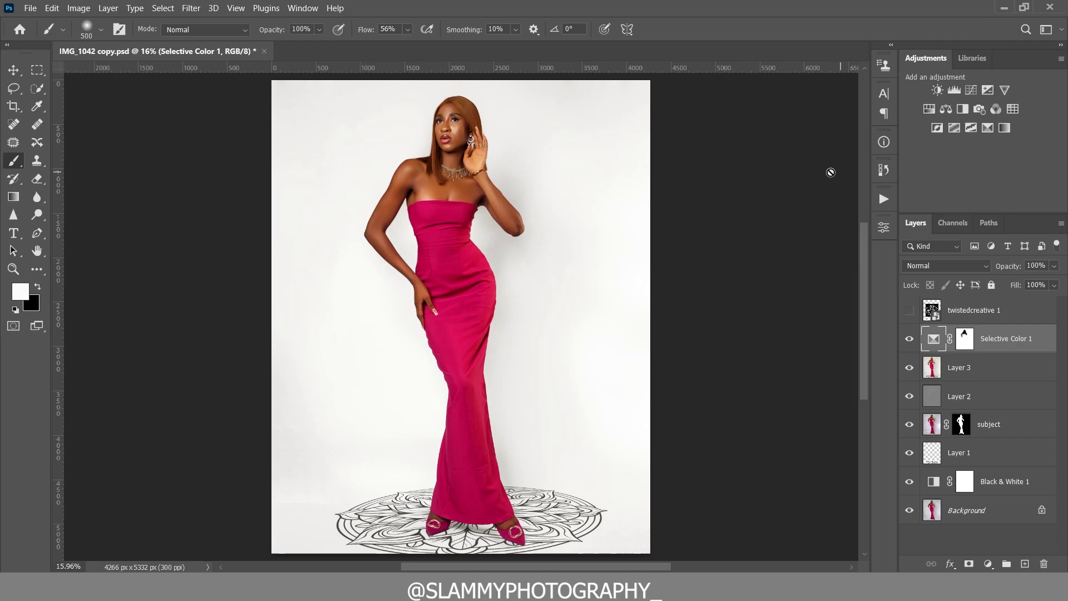
Compare the retouched face and upper body up close with the original history state
left_click(236, 7)
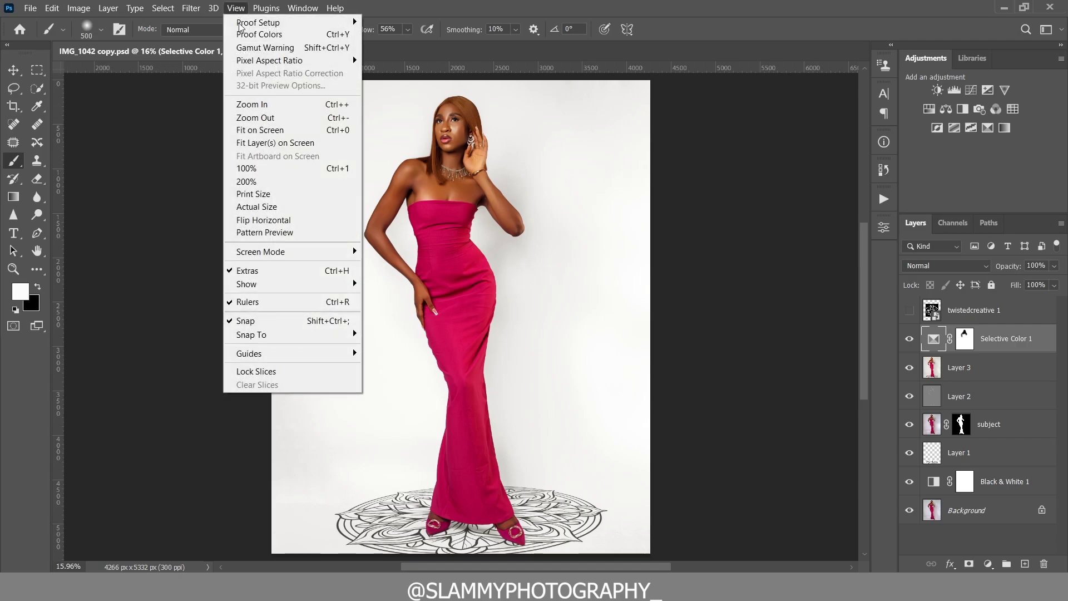
left_click(285, 131)
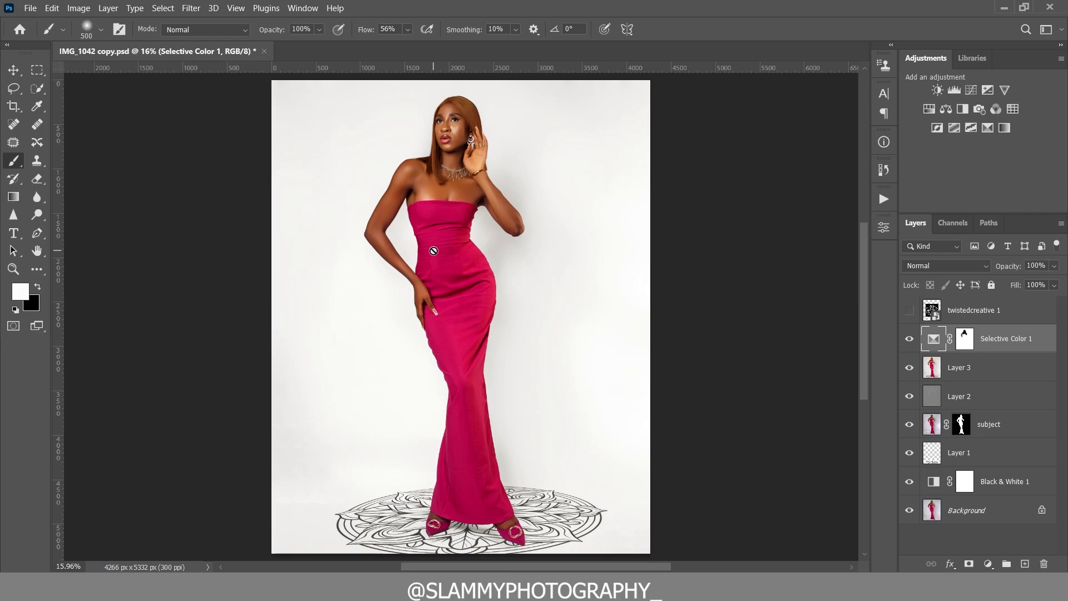
left_click(13, 268)
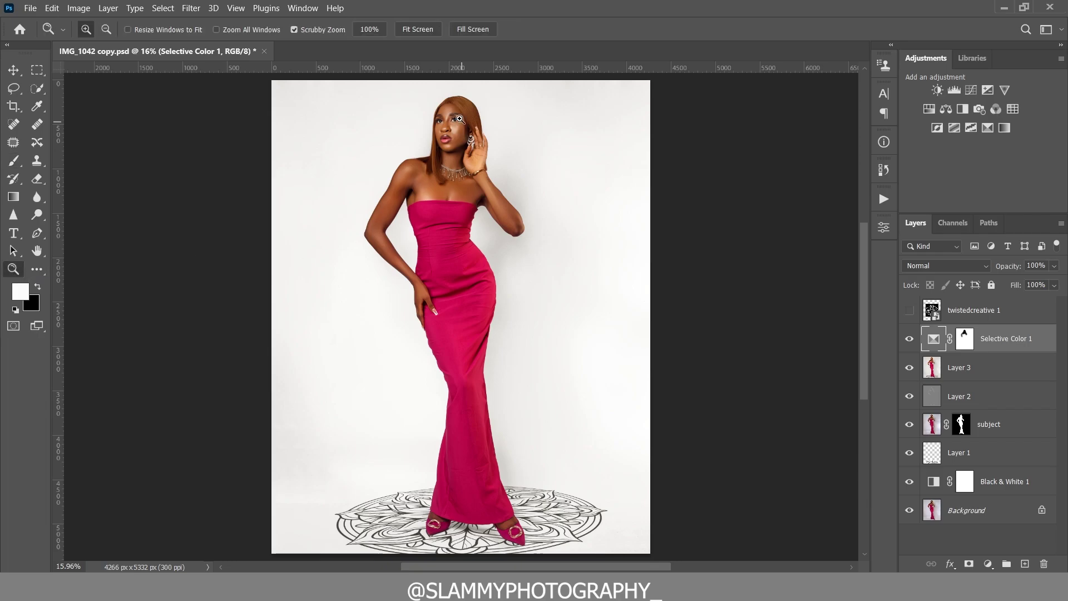
left_click_drag(460, 118, 511, 238)
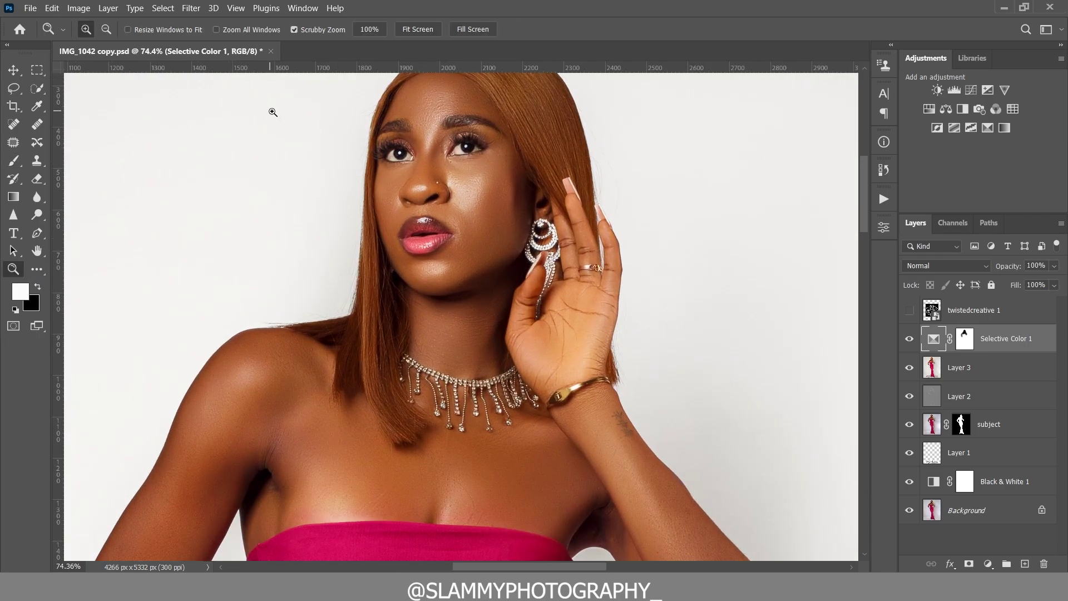
left_click(883, 170)
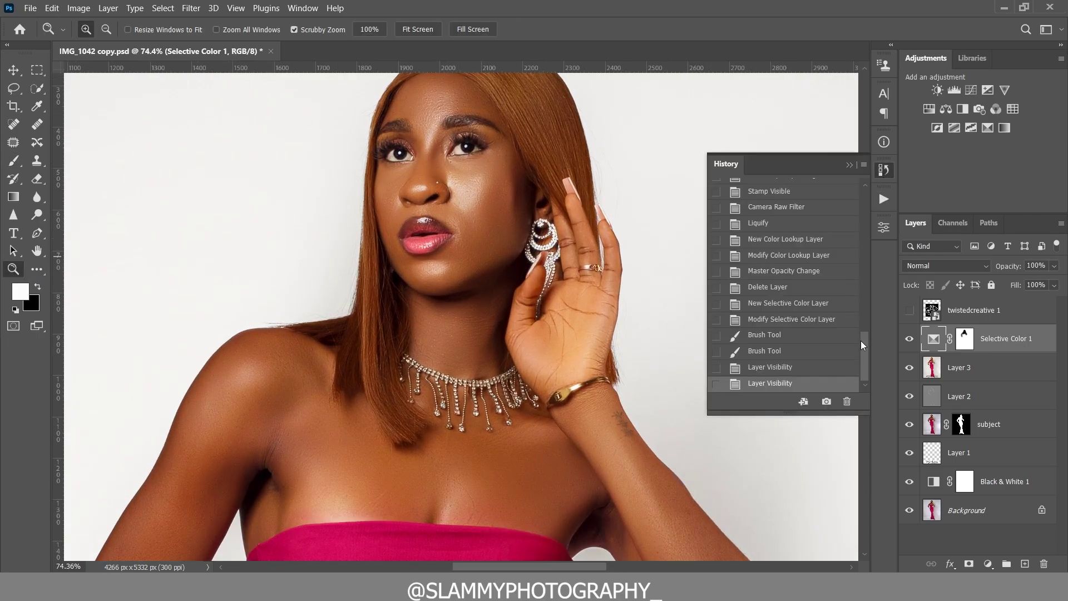
left_click_drag(861, 340, 845, 165)
left_click(846, 189)
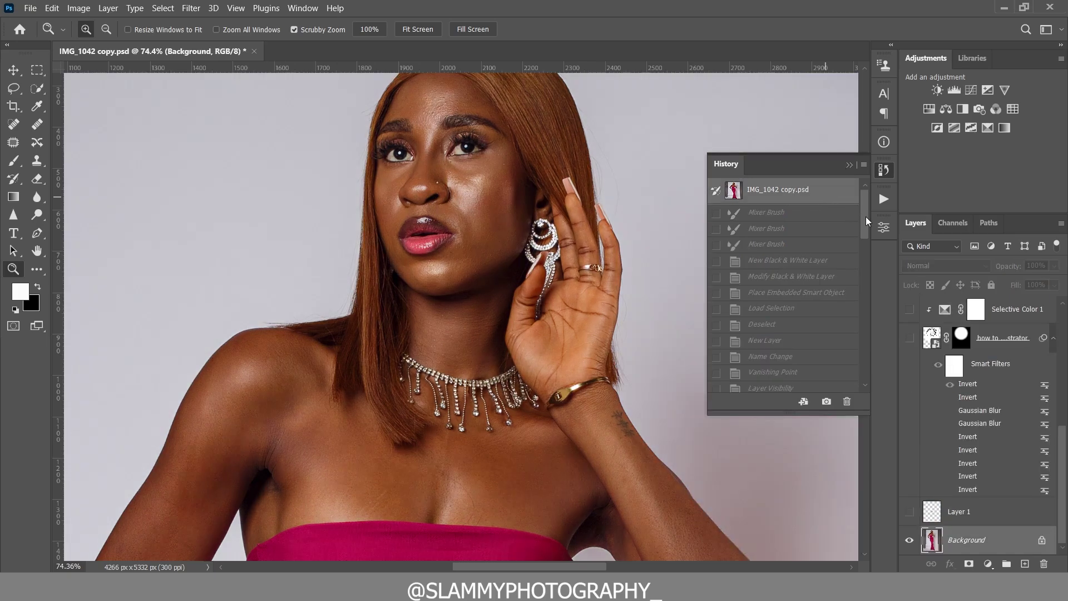